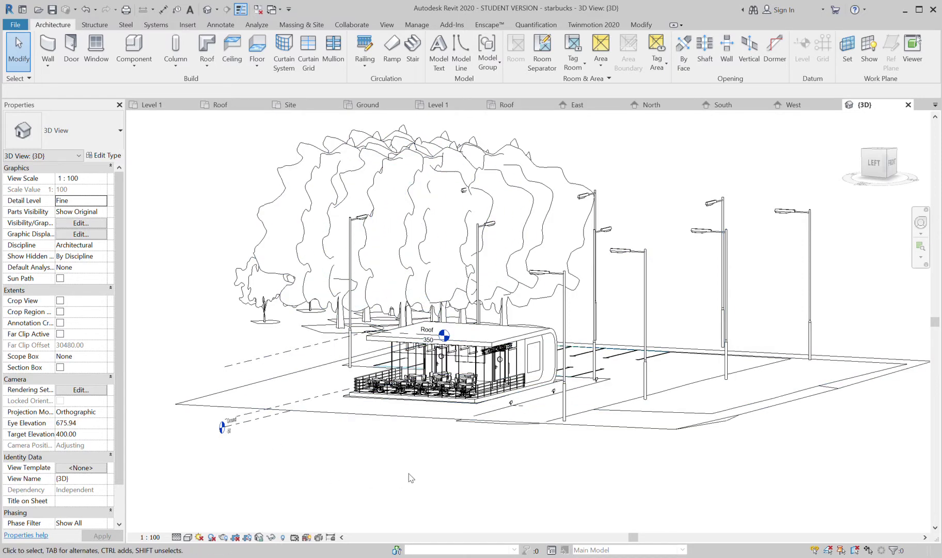
Step: Examine the café building, its terrace, street lights and surrounding site from several sides in the hidden-line 3D view
{"action": "scroll", "coordinate": [410, 477], "scroll_direction": "up", "scroll_amount": 3}
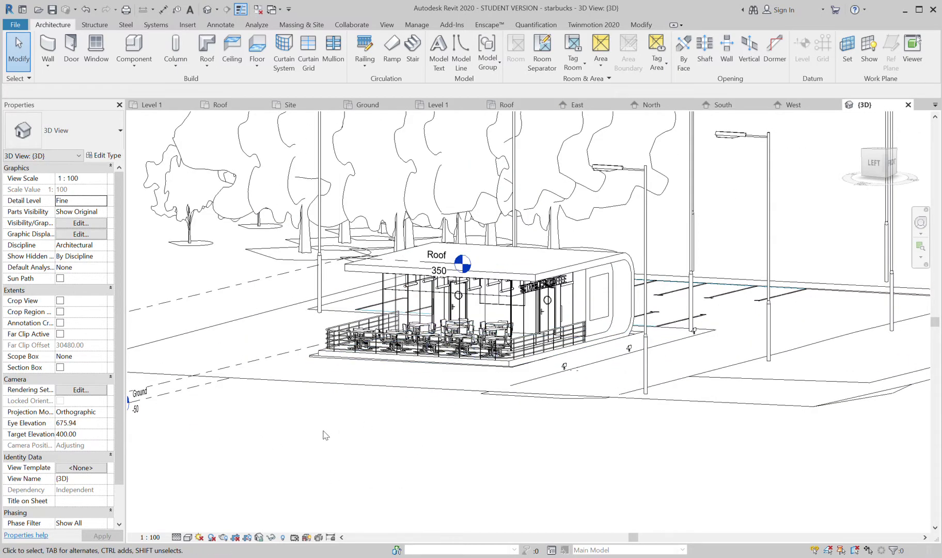
{"action": "scroll", "coordinate": [325, 435], "scroll_direction": "down", "scroll_amount": 3}
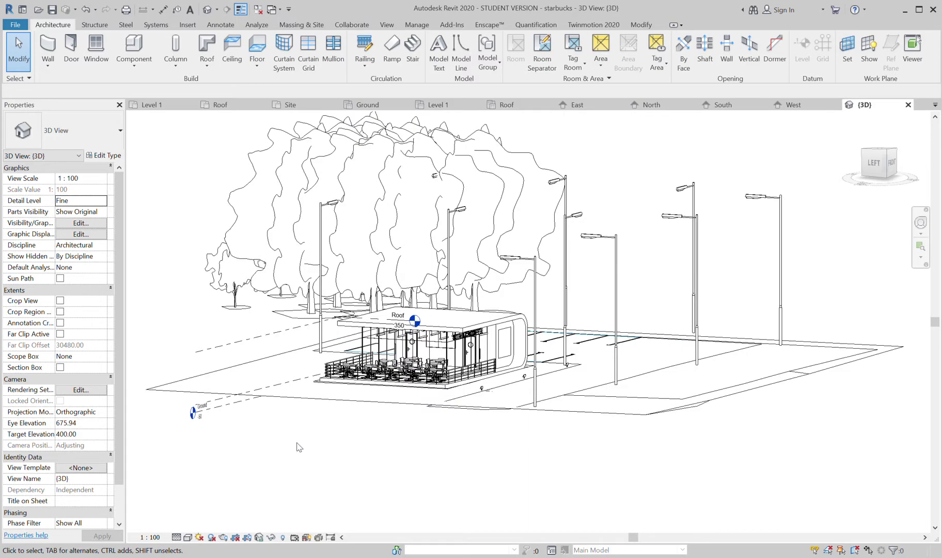
{"action": "middle_click_drag", "start_coordinate": [287, 459], "coordinate": [492, 442], "text": "shift"}
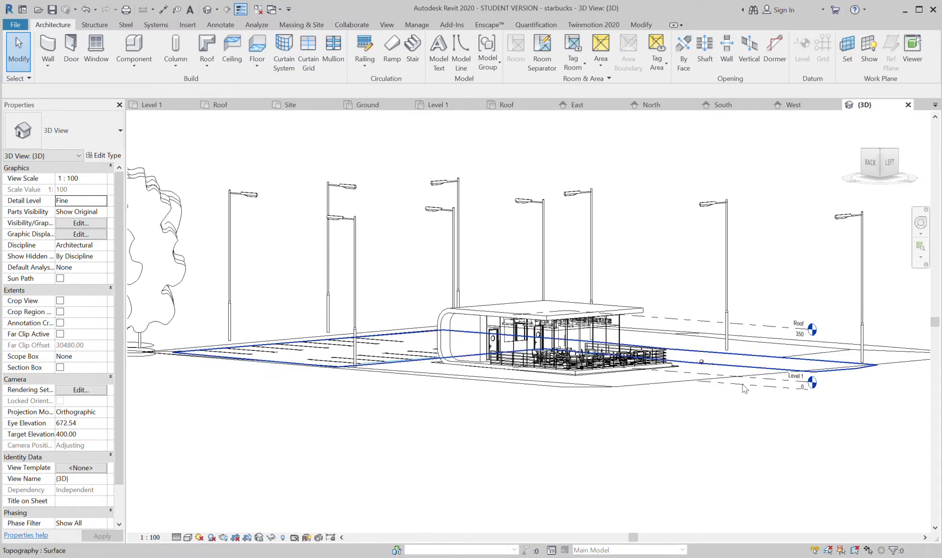
{"action": "scroll", "coordinate": [539, 385], "scroll_direction": "up", "scroll_amount": 2}
{"action": "scroll", "coordinate": [540, 386], "scroll_direction": "up", "scroll_amount": 2}
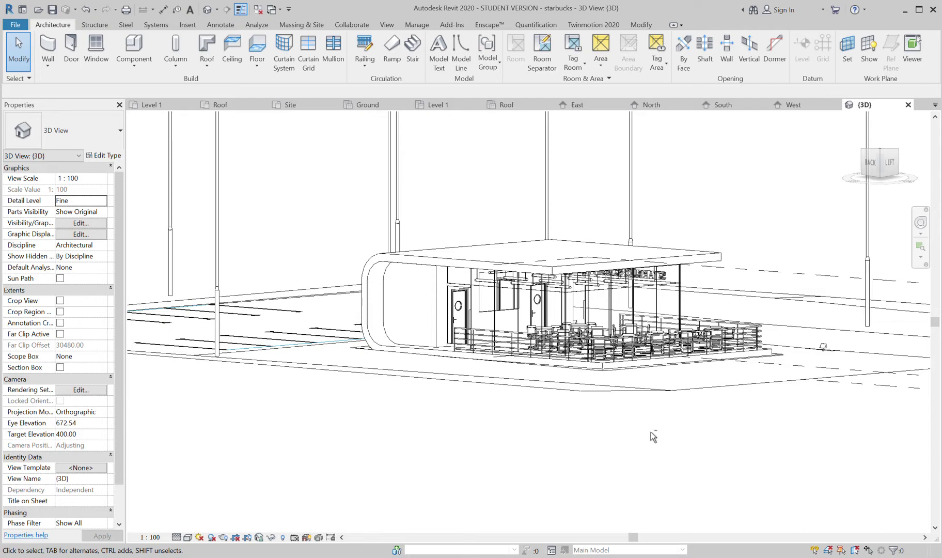
{"action": "middle_click_drag", "start_coordinate": [653, 437], "coordinate": [466, 411], "text": "shift"}
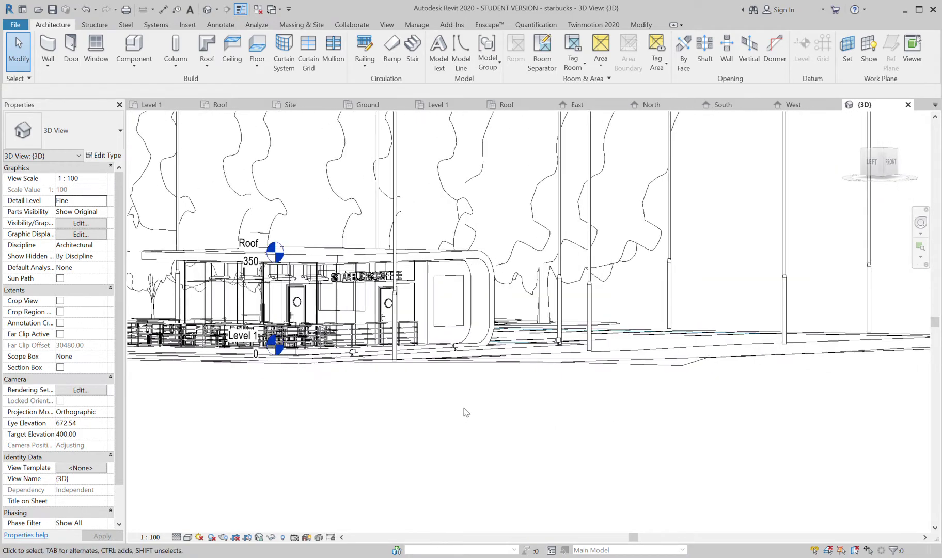
{"action": "scroll", "coordinate": [466, 412], "scroll_direction": "down", "scroll_amount": 2}
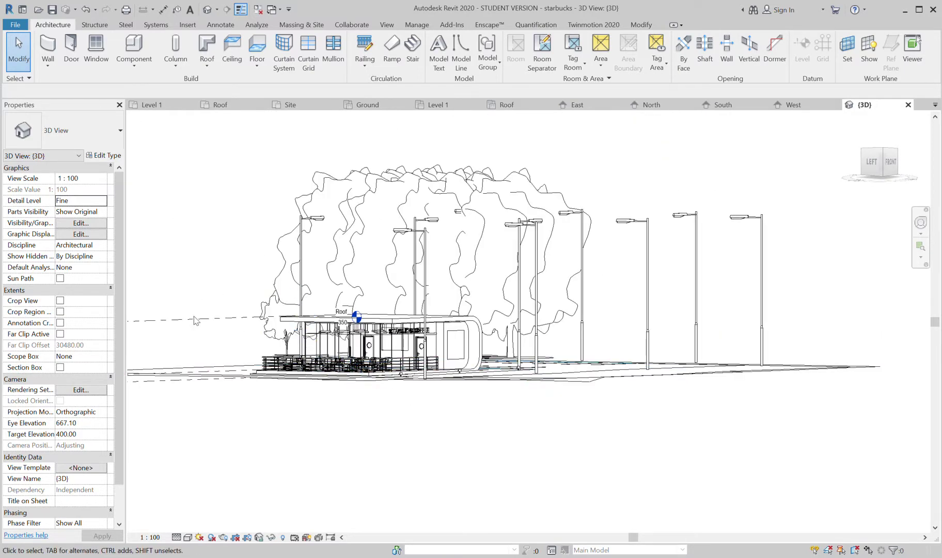
{"action": "scroll", "coordinate": [370, 365], "scroll_direction": "up", "scroll_amount": 3}
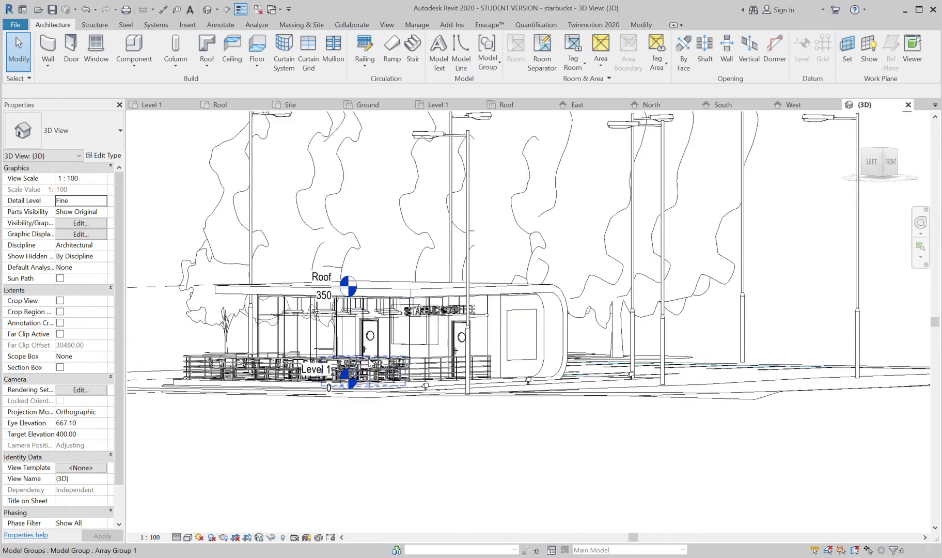
{"action": "scroll", "coordinate": [370, 364], "scroll_direction": "up", "scroll_amount": 2}
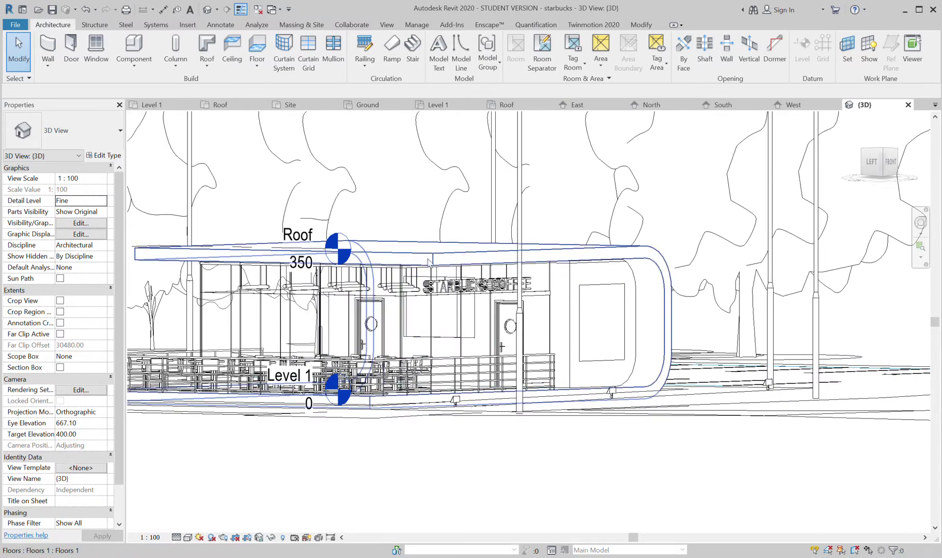
{"action": "scroll", "coordinate": [386, 420], "scroll_direction": "down", "scroll_amount": 2}
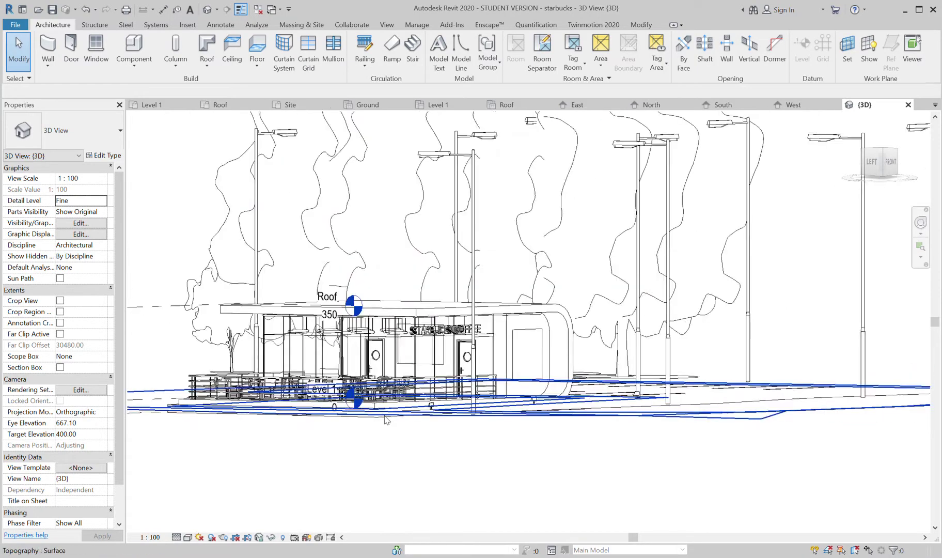
{"action": "scroll", "coordinate": [386, 420], "scroll_direction": "down", "scroll_amount": 2}
{"action": "scroll", "coordinate": [448, 342], "scroll_direction": "up", "scroll_amount": 4}
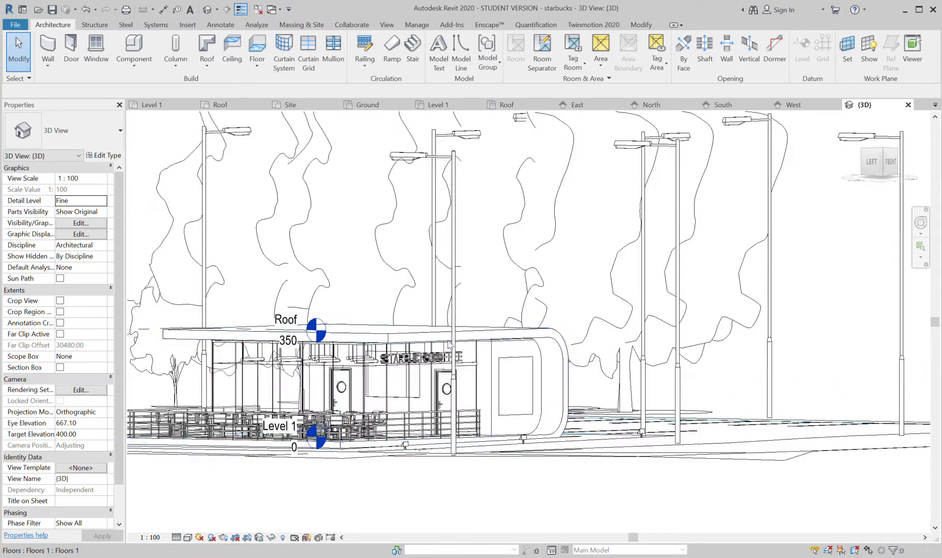
{"action": "scroll", "coordinate": [448, 342], "scroll_direction": "down", "scroll_amount": 2}
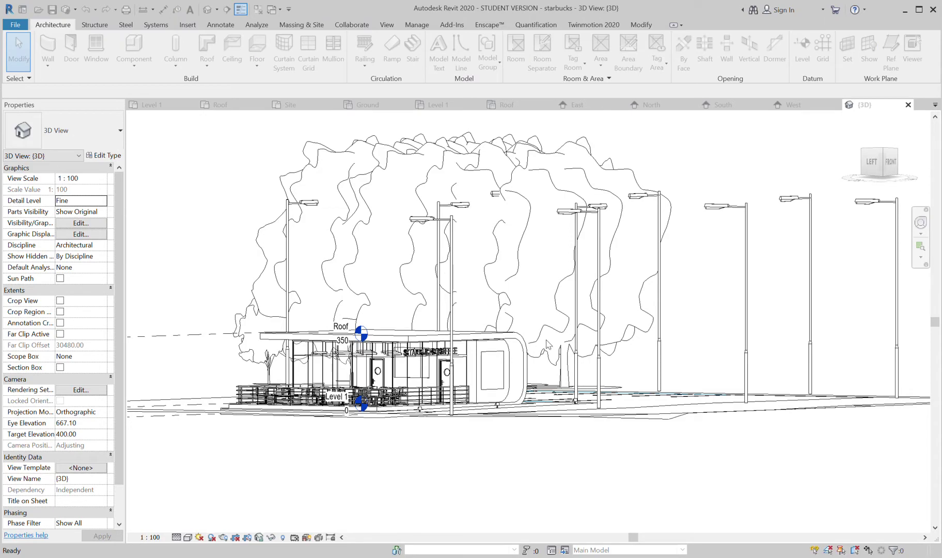
Step: Display the 3D view as Wireframe and examine the café's doors, lights and rounded shell from the back, left and front
{"action": "scroll", "coordinate": [363, 373], "scroll_direction": "up", "scroll_amount": 2}
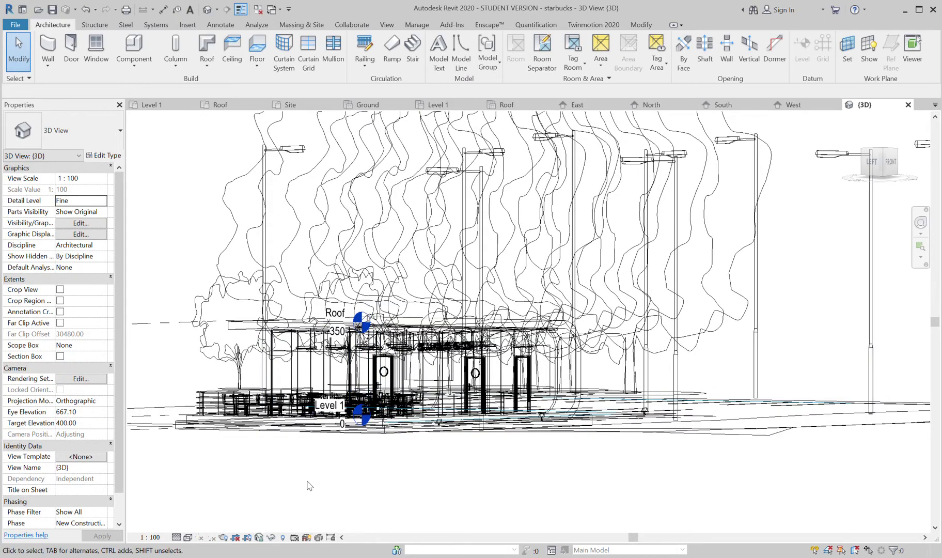
{"action": "middle_click_drag", "start_coordinate": [310, 484], "coordinate": [558, 435], "text": "shift"}
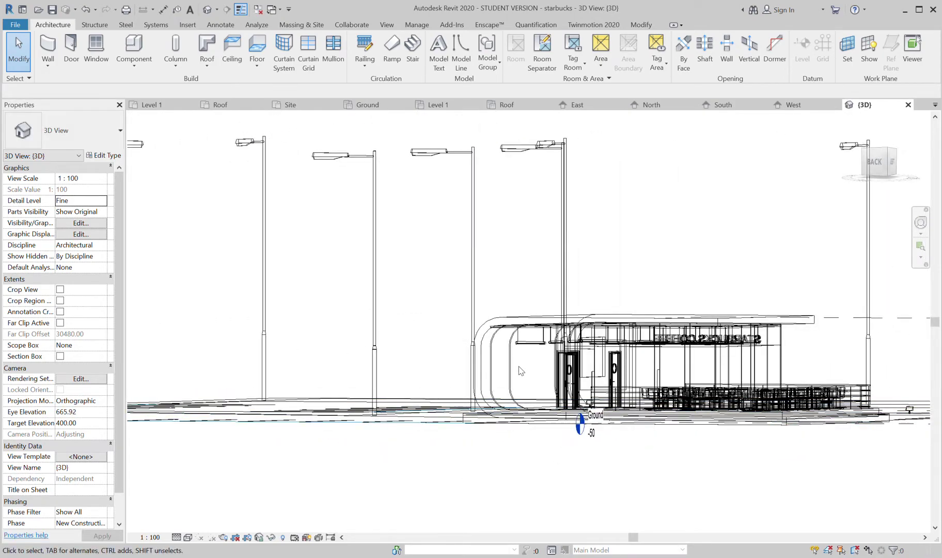
{"action": "scroll", "coordinate": [495, 352], "scroll_direction": "up", "scroll_amount": 3}
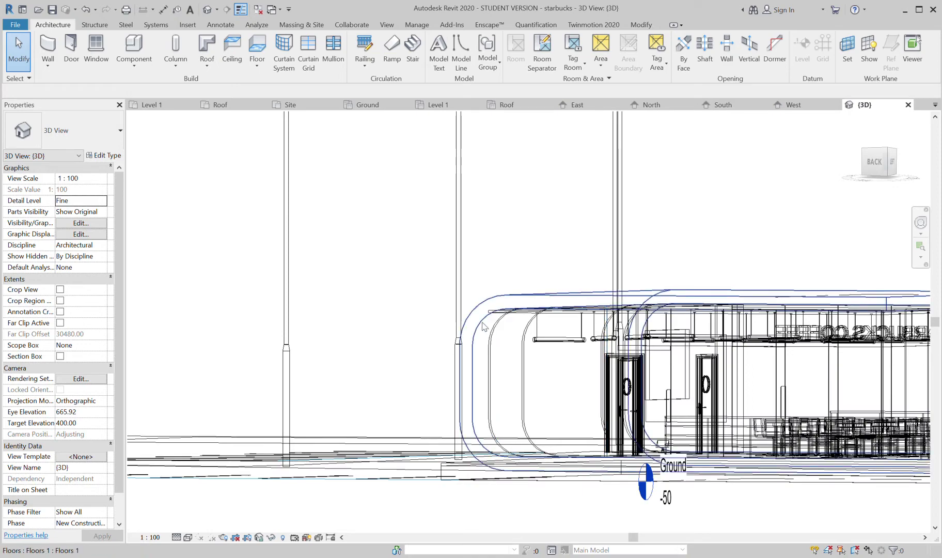
{"action": "middle_click_drag", "start_coordinate": [505, 446], "coordinate": [675, 410], "text": "shift"}
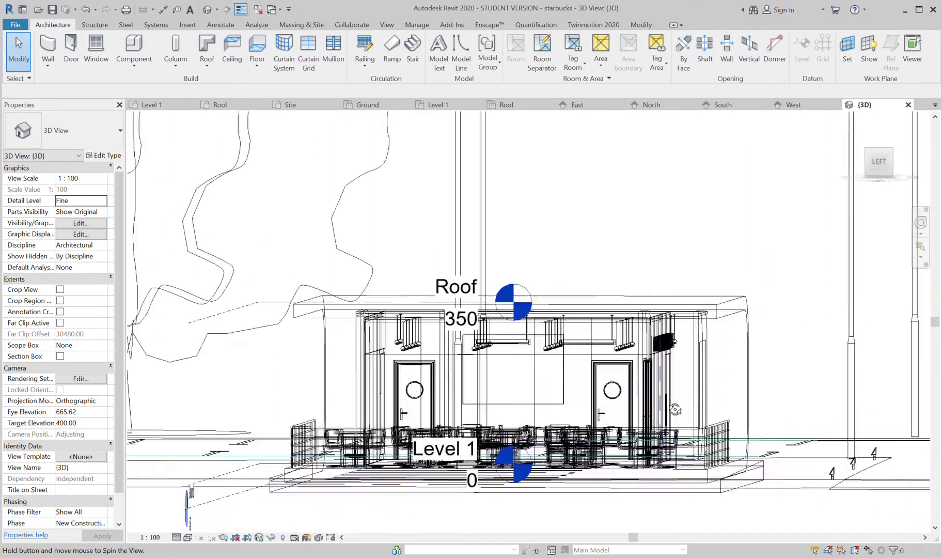
{"action": "scroll", "coordinate": [416, 420], "scroll_direction": "down", "scroll_amount": 3}
{"action": "middle_click_drag", "start_coordinate": [403, 421], "coordinate": [415, 419], "text": "shift"}
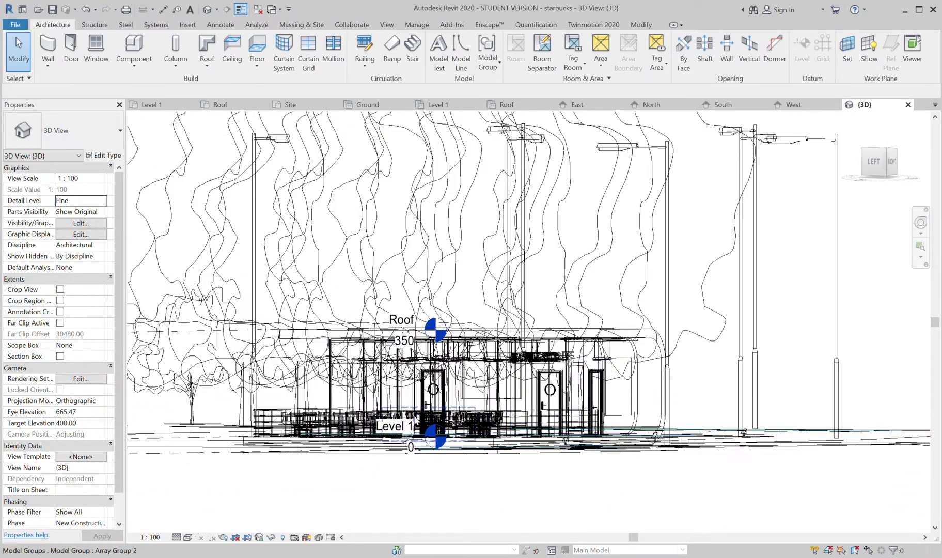
{"action": "scroll", "coordinate": [416, 419], "scroll_direction": "up", "scroll_amount": 3}
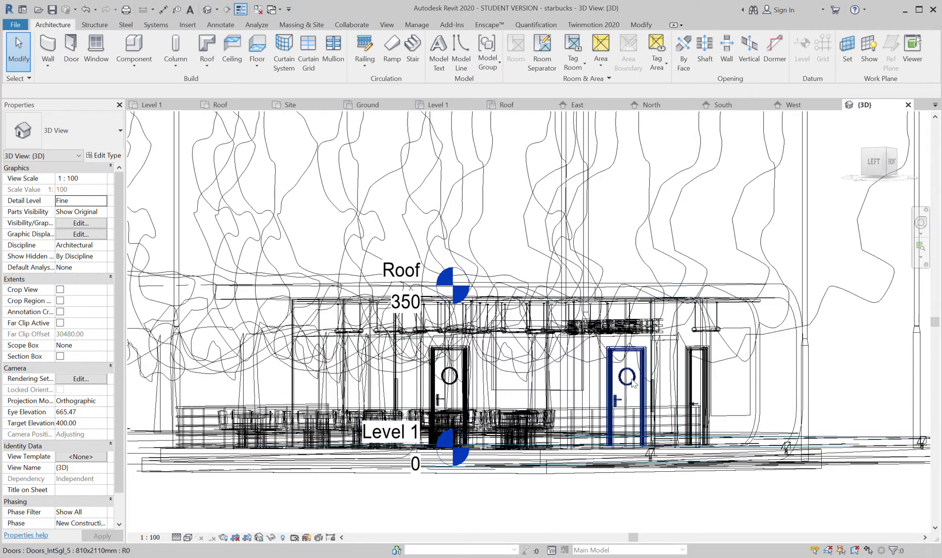
{"action": "middle_click_drag", "start_coordinate": [723, 395], "coordinate": [568, 397], "text": "shift"}
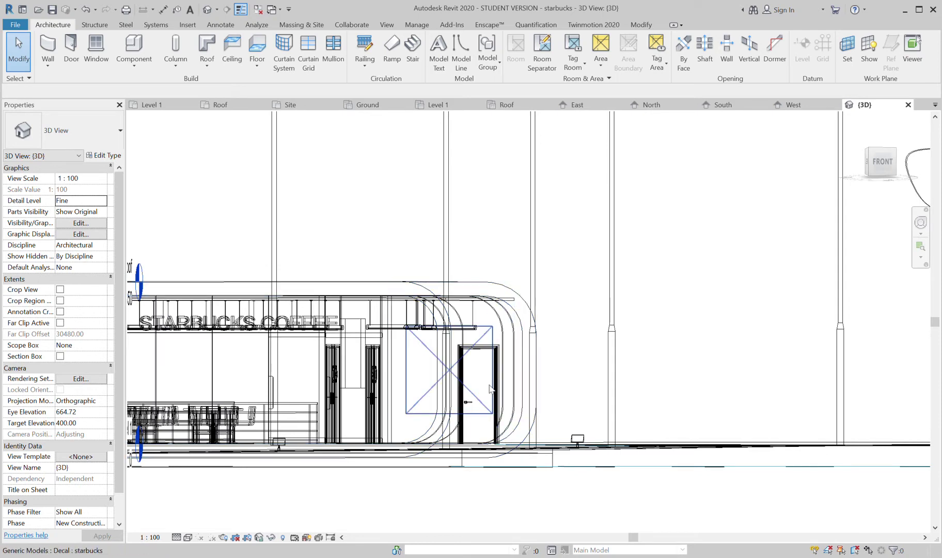
Step: Temporarily hide the single door near the café's curved end, and reset the temporary hide to bring it back
{"action": "left_click", "coordinate": [500, 431]}
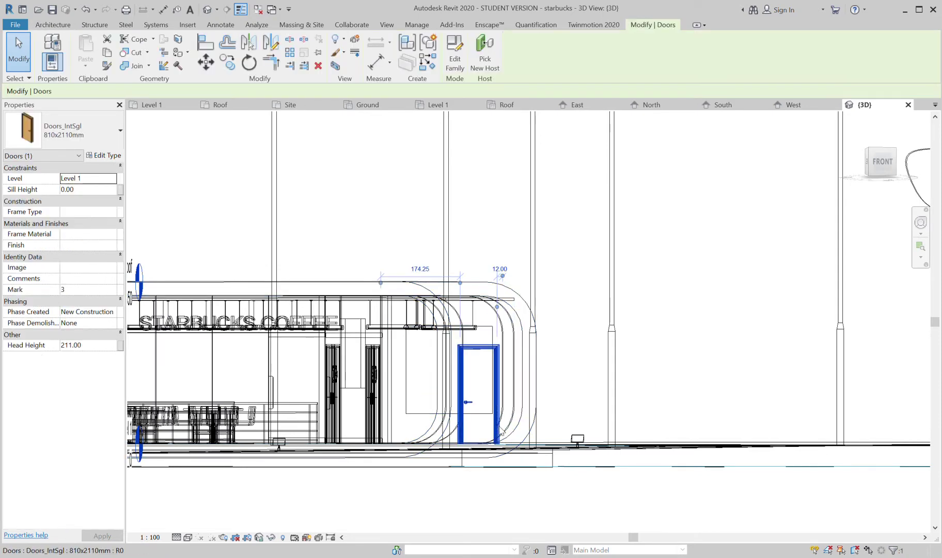
{"action": "key", "text": "h"}
{"action": "key", "text": "h"}
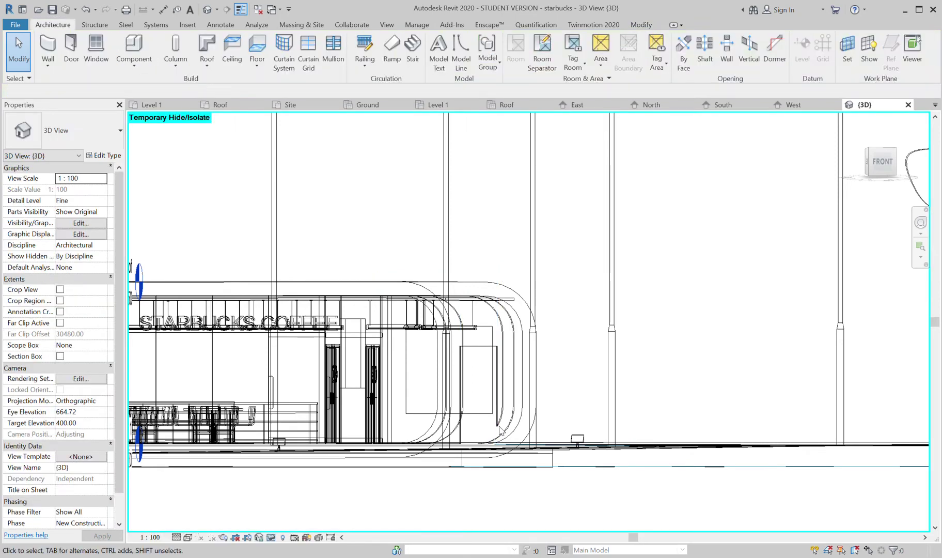
{"action": "key", "text": "h"}
{"action": "key", "text": "r"}
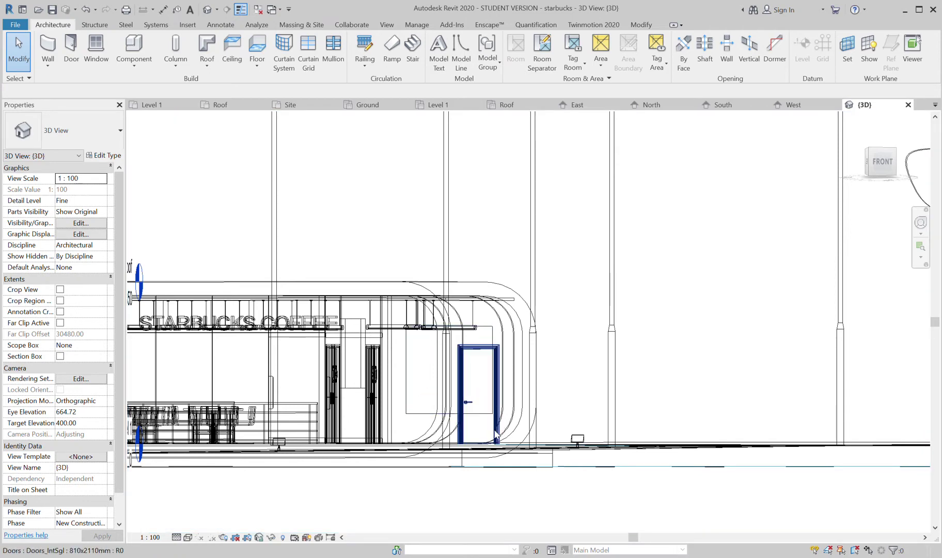
Step: Hide the door near the curved end permanently in the current view, and undo the hiding
{"action": "left_click", "coordinate": [496, 435]}
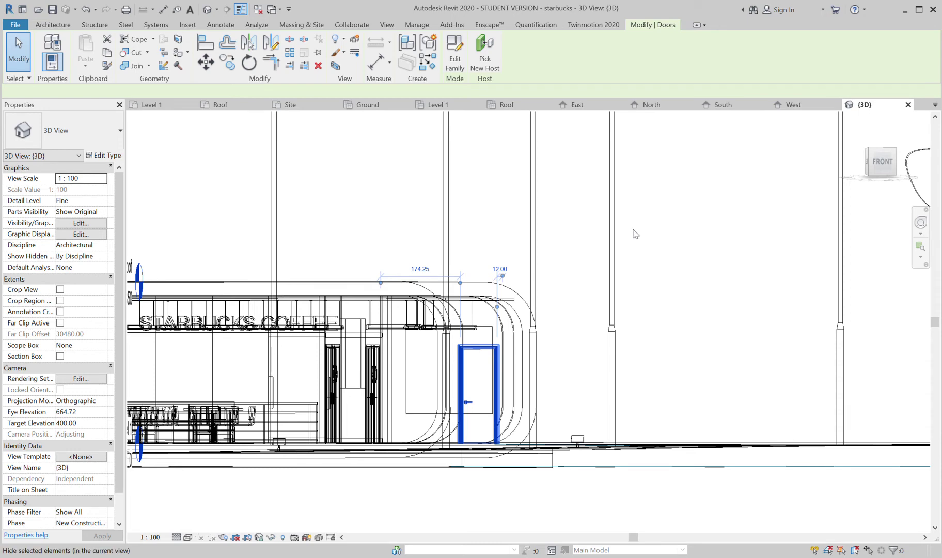
{"action": "key", "text": "e"}
{"action": "key", "text": "h"}
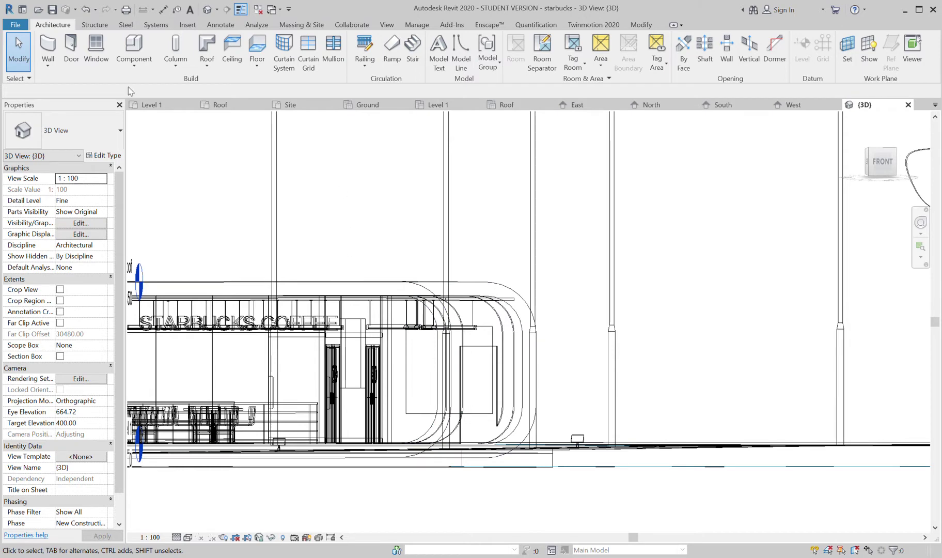
{"action": "left_click", "coordinate": [86, 9]}
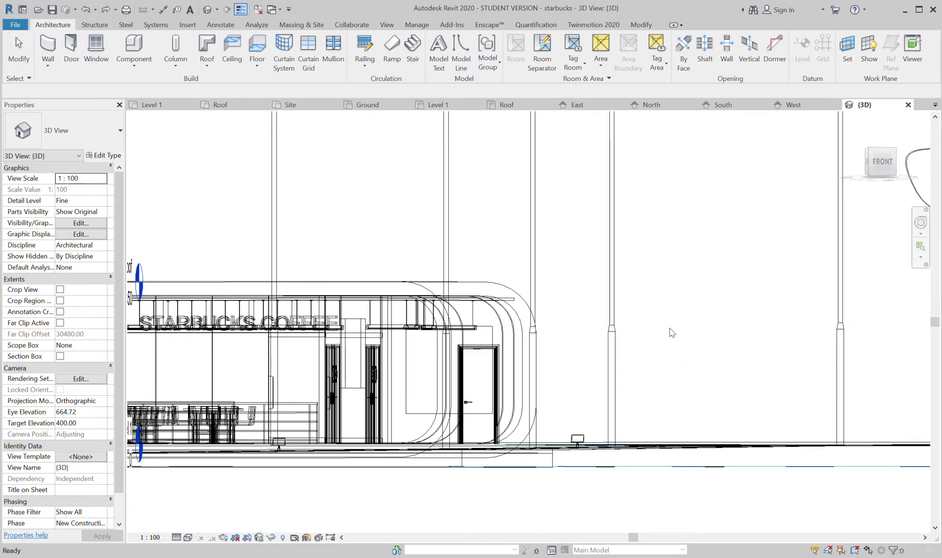
Step: Display the 3D view as Hidden Line and examine the café from above, below and the front-left corner
{"action": "scroll", "coordinate": [671, 344], "scroll_direction": "down", "scroll_amount": 2}
{"action": "scroll", "coordinate": [489, 393], "scroll_direction": "up", "scroll_amount": 1}
{"action": "middle_click_drag", "start_coordinate": [490, 392], "coordinate": [370, 554], "text": "shift"}
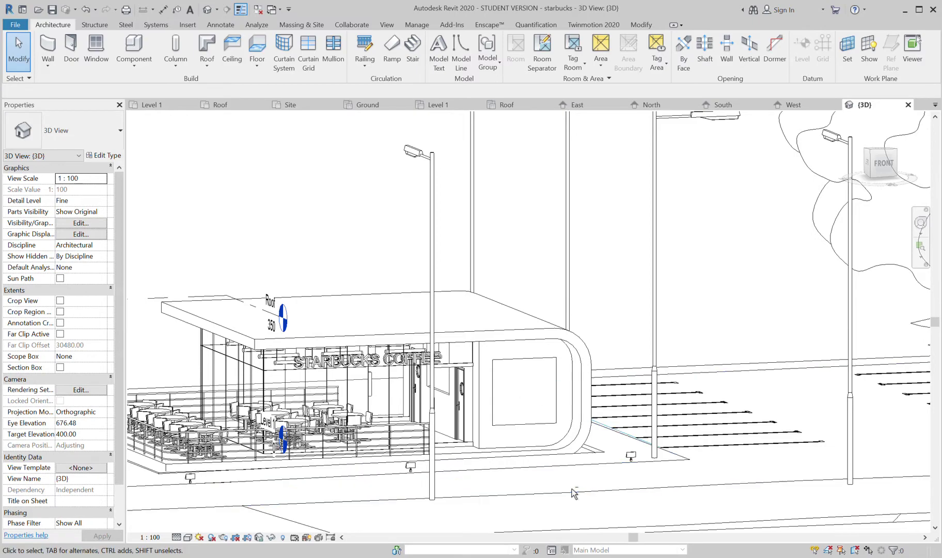
{"action": "middle_click_drag", "start_coordinate": [573, 494], "coordinate": [508, 444], "text": "shift"}
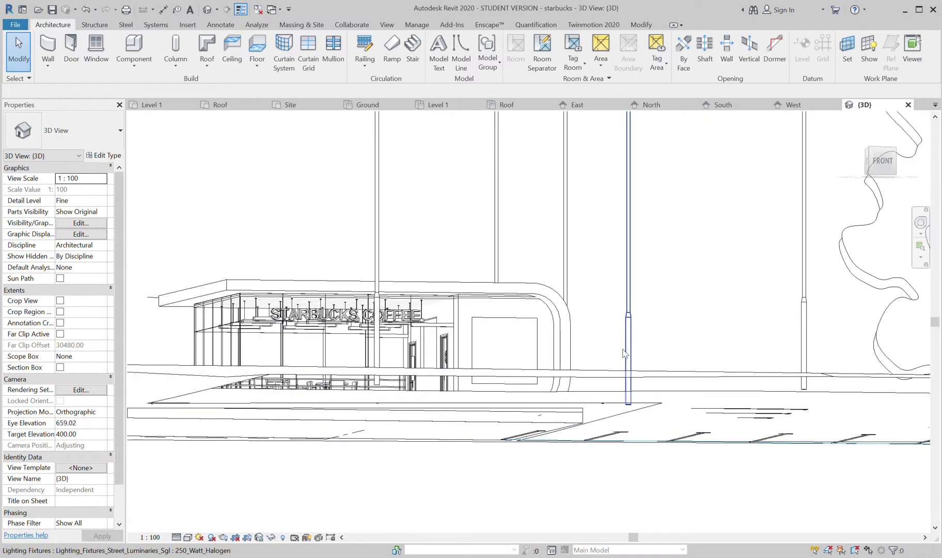
{"action": "middle_click_drag", "start_coordinate": [696, 357], "coordinate": [565, 399], "text": "shift"}
{"action": "middle_click_drag", "start_coordinate": [610, 393], "coordinate": [304, 390], "text": "shift"}
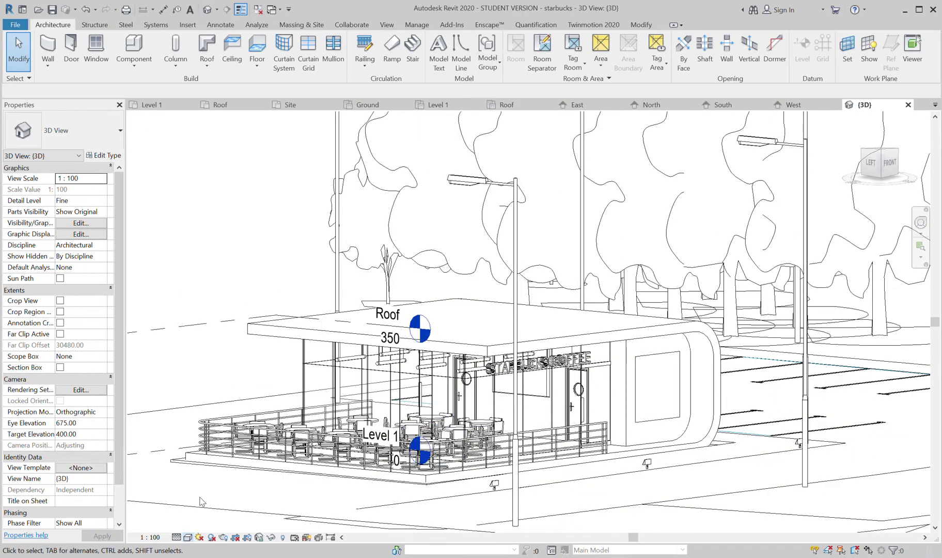
Step: Set the 3D view's visual style to Shaded and examine the café's glazing, terrace and front facade
{"action": "key", "text": "s"}
{"action": "key", "text": "d"}
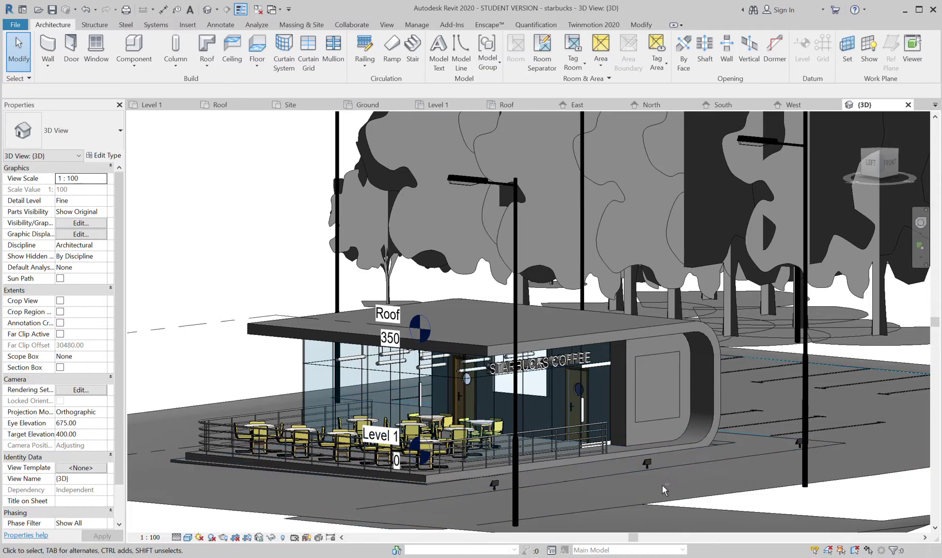
{"action": "middle_click_drag", "start_coordinate": [662, 484], "coordinate": [757, 479], "text": "shift"}
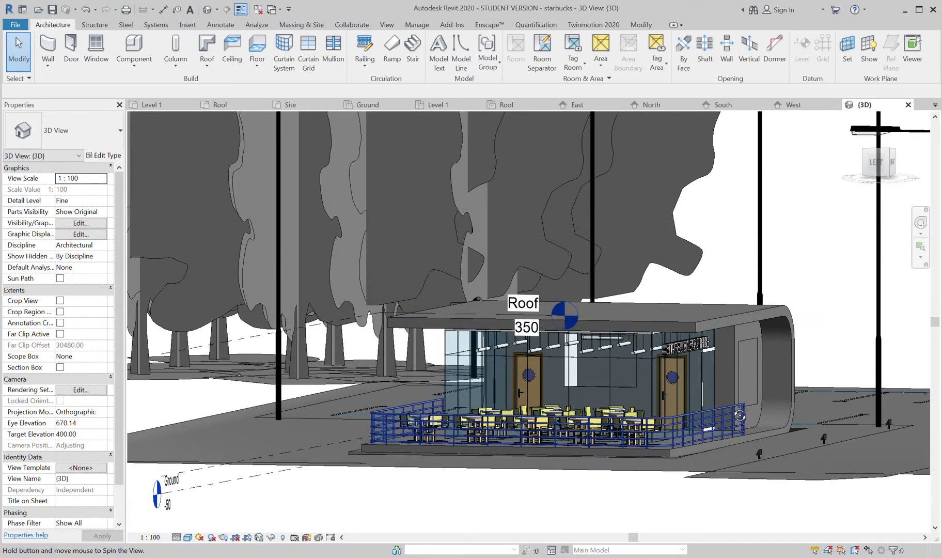
{"action": "middle_click_drag", "start_coordinate": [682, 406], "coordinate": [417, 380], "text": "shift"}
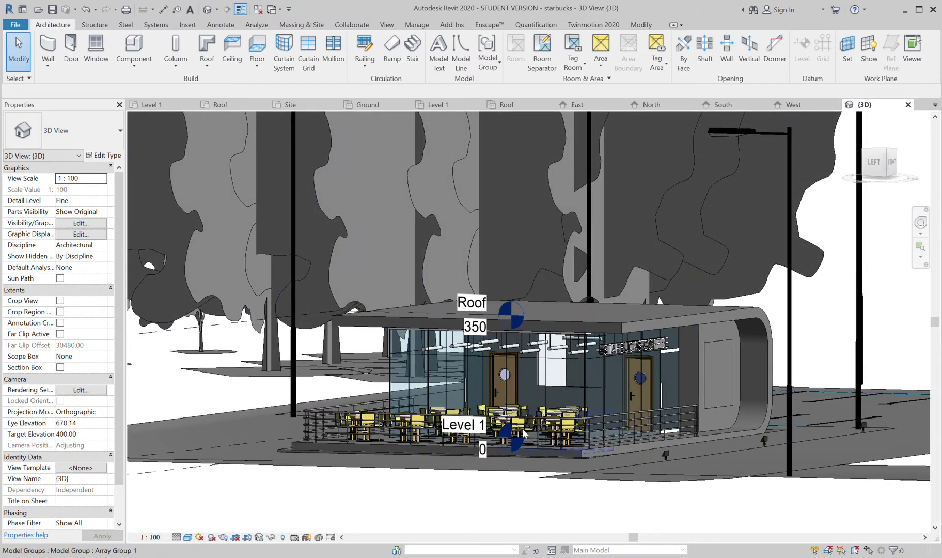
{"action": "middle_click_drag", "start_coordinate": [703, 456], "coordinate": [473, 490], "text": "shift"}
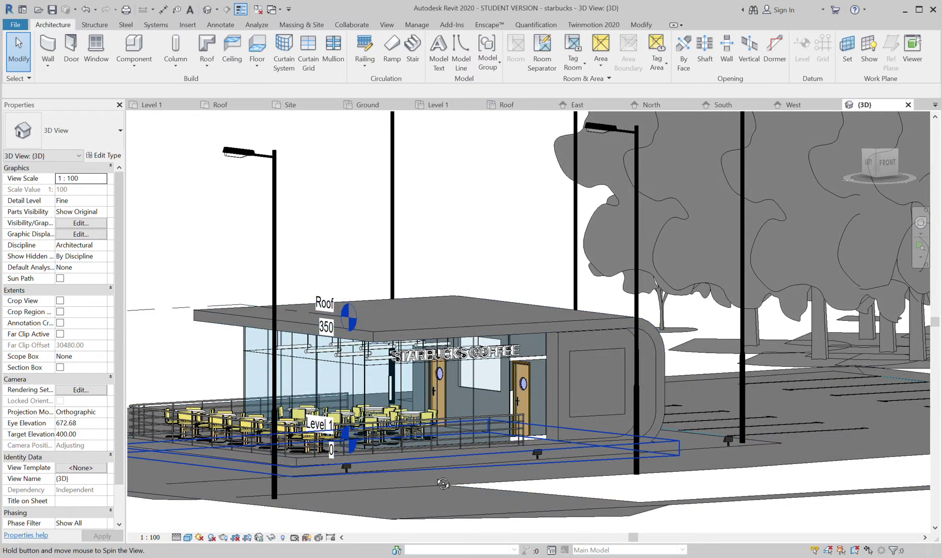
Step: Display the 3D view as Realistic and examine the café's materials, sign and trees from the left and front
{"action": "middle_click_drag", "start_coordinate": [433, 477], "coordinate": [558, 480], "text": "shift"}
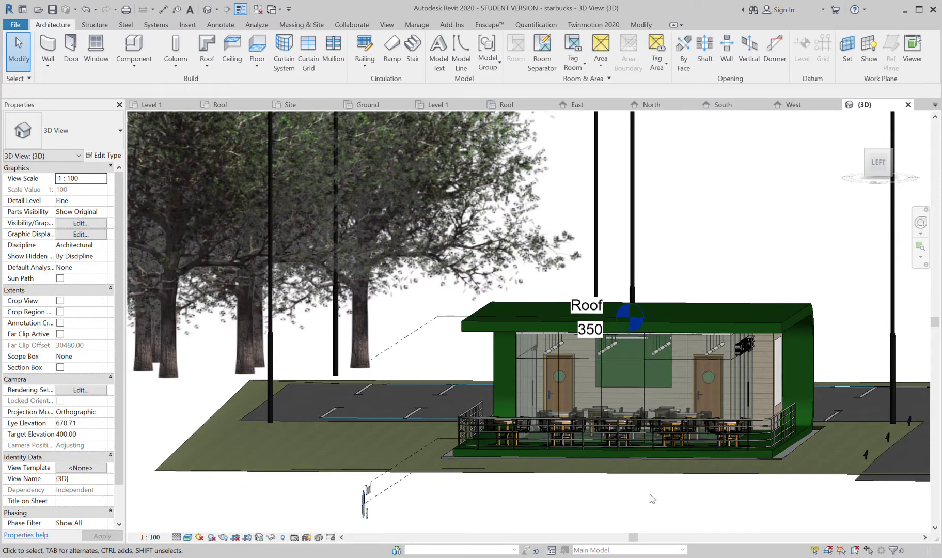
{"action": "middle_click_drag", "start_coordinate": [652, 498], "coordinate": [549, 503], "text": "shift"}
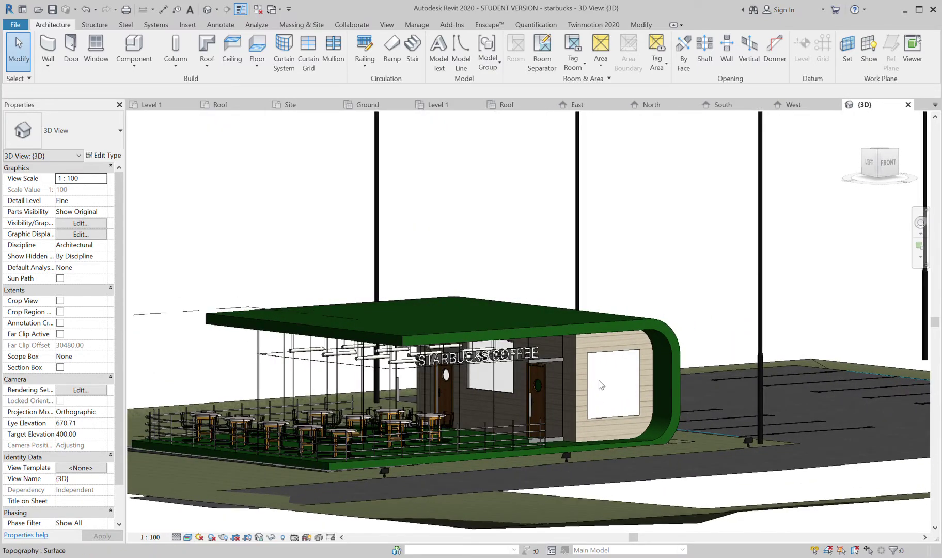
{"action": "middle_click_drag", "start_coordinate": [601, 304], "coordinate": [598, 309], "text": "shift"}
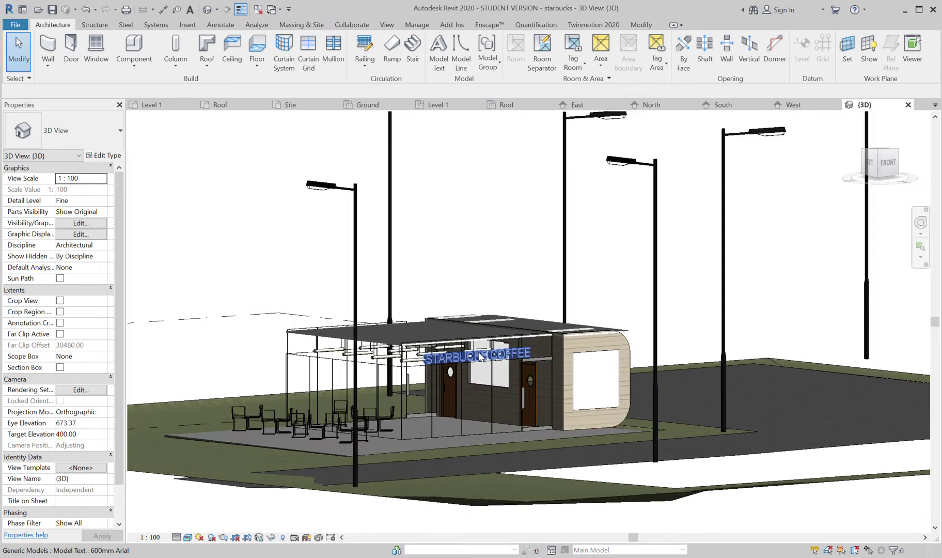
{"action": "scroll", "coordinate": [477, 354], "scroll_direction": "down", "scroll_amount": 2}
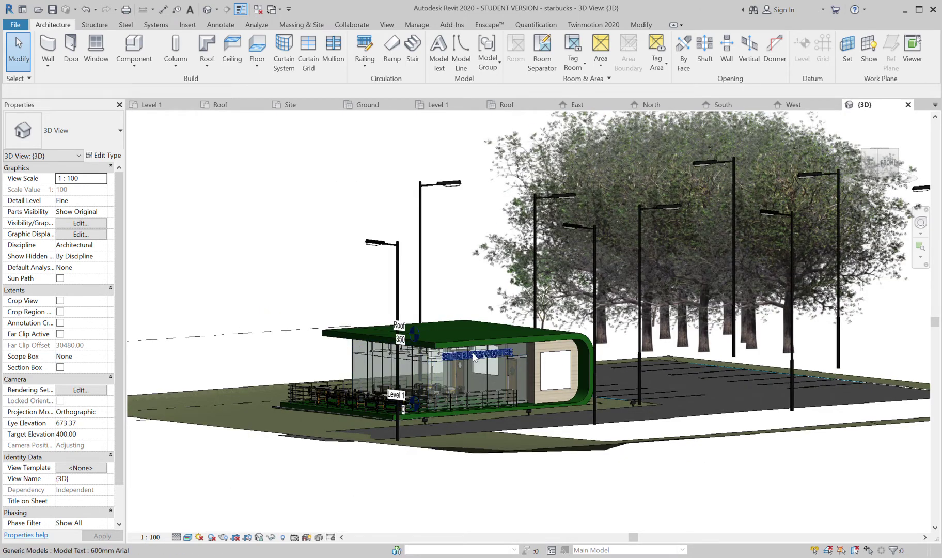
Step: Examine the Realistic 3D view of the café's terrace, sign and front facade, and look over the parking lot from above
{"action": "middle_click_drag", "start_coordinate": [474, 357], "coordinate": [323, 328], "text": "shift"}
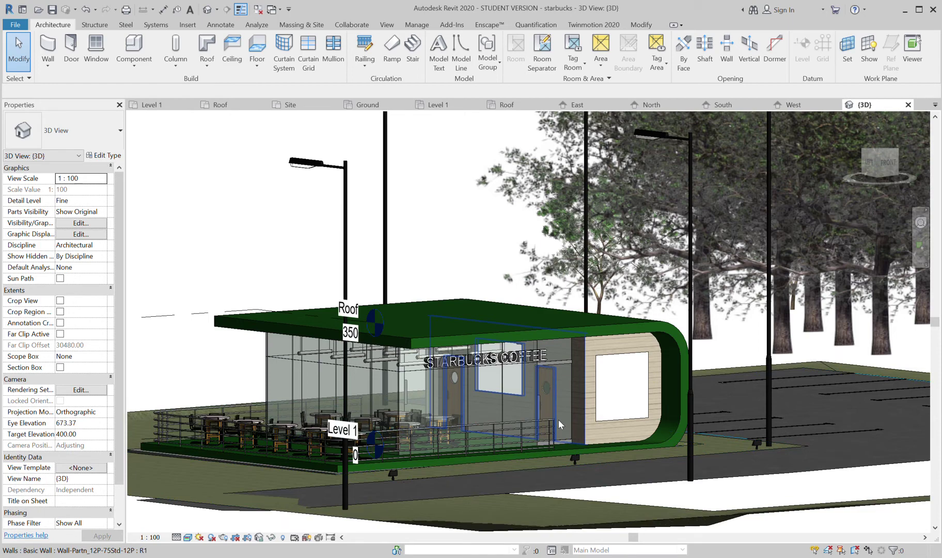
{"action": "middle_click_drag", "start_coordinate": [559, 419], "coordinate": [533, 479], "text": "shift"}
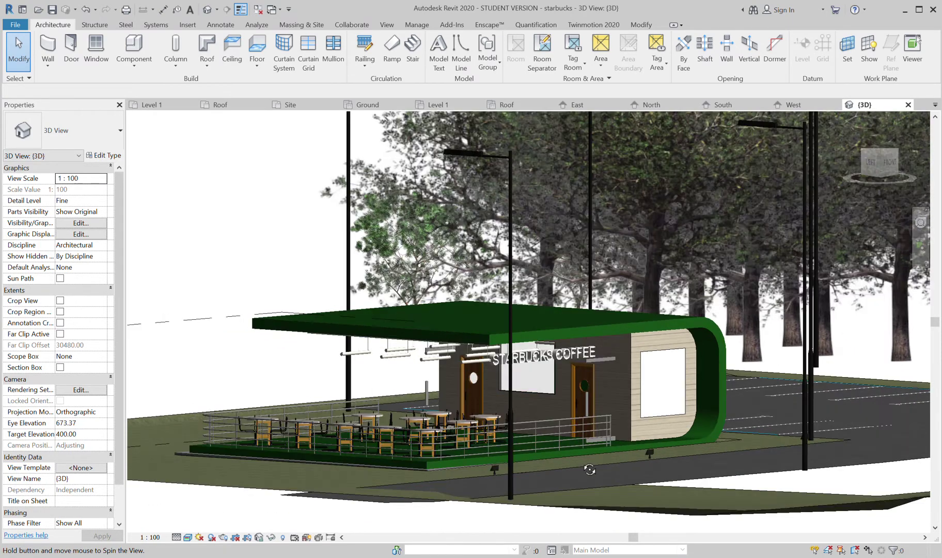
{"action": "middle_click_drag", "start_coordinate": [588, 469], "coordinate": [469, 469], "text": "shift"}
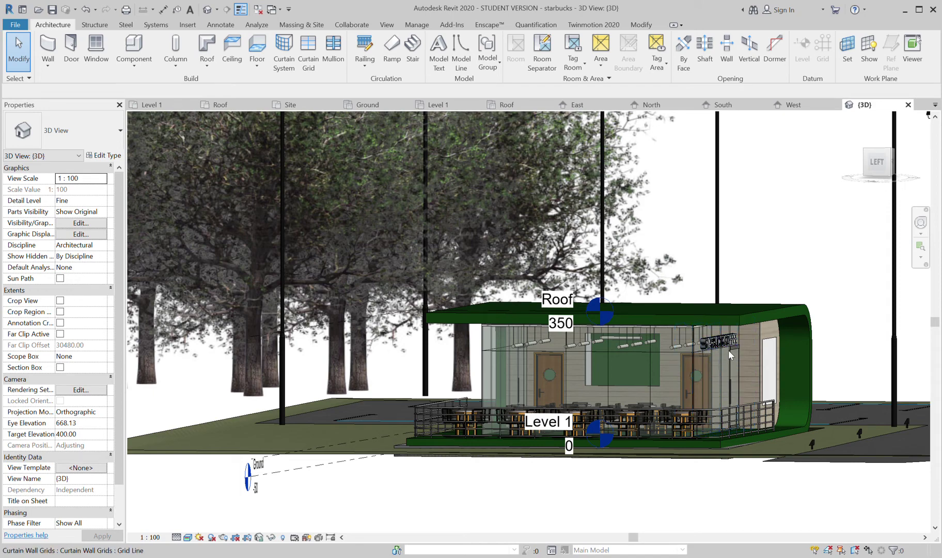
{"action": "scroll", "coordinate": [728, 347], "scroll_direction": "up", "scroll_amount": 5}
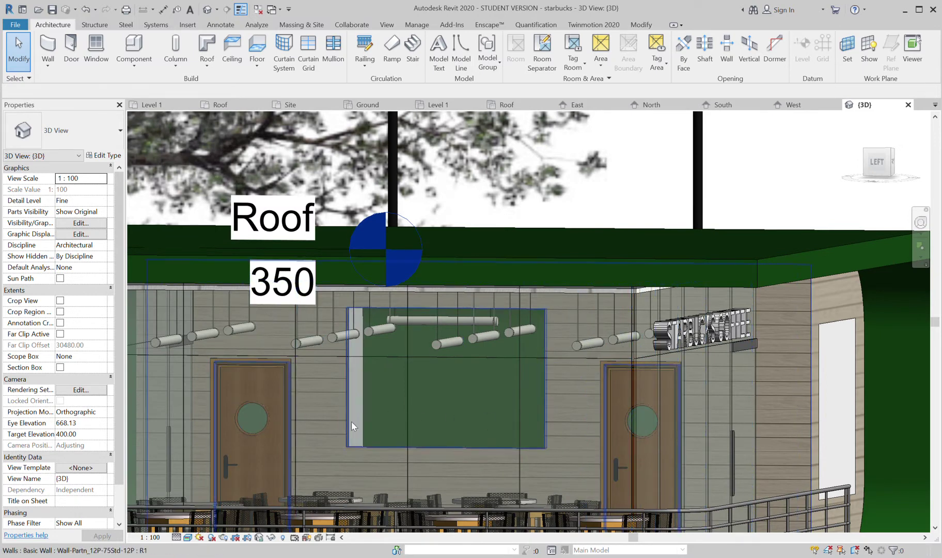
{"action": "scroll", "coordinate": [381, 497], "scroll_direction": "down", "scroll_amount": 2}
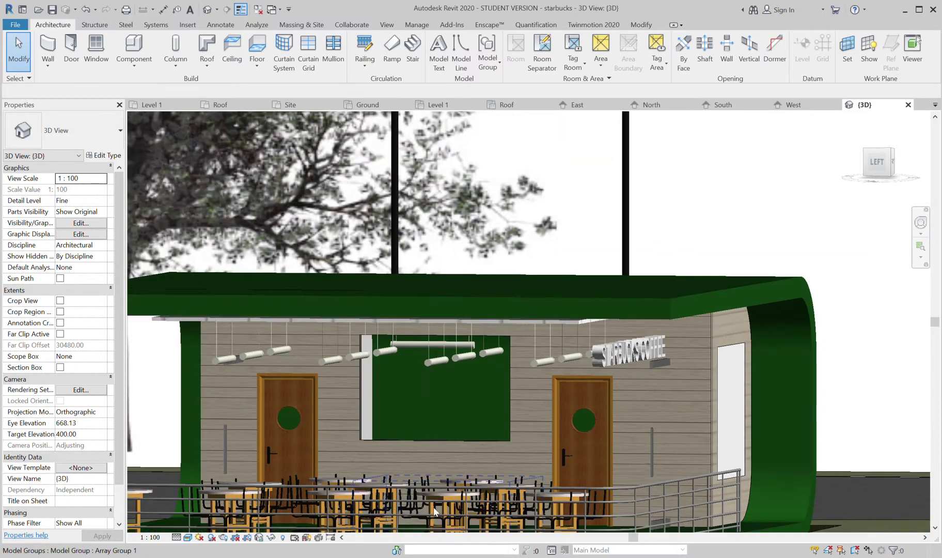
{"action": "scroll", "coordinate": [443, 509], "scroll_direction": "down", "scroll_amount": 1}
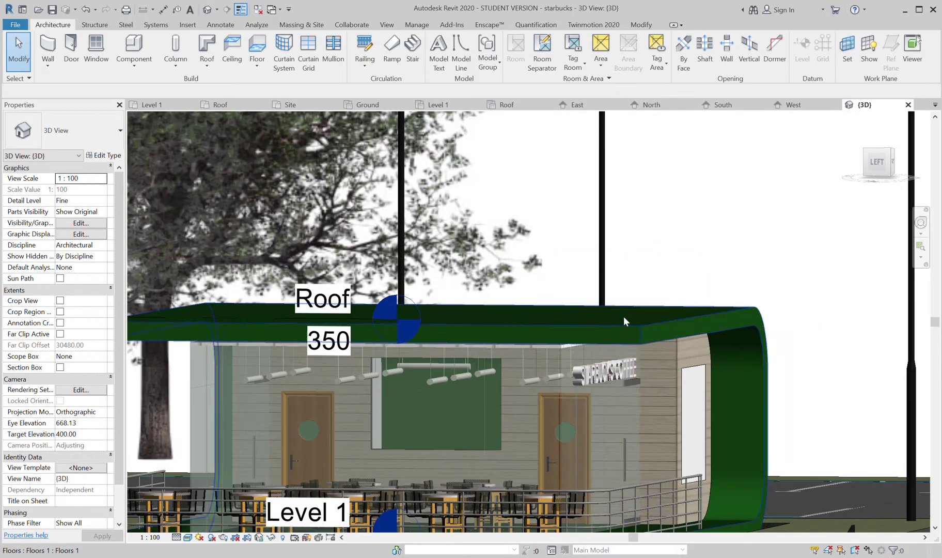
{"action": "middle_click_drag", "start_coordinate": [631, 298], "coordinate": [420, 354], "text": "shift"}
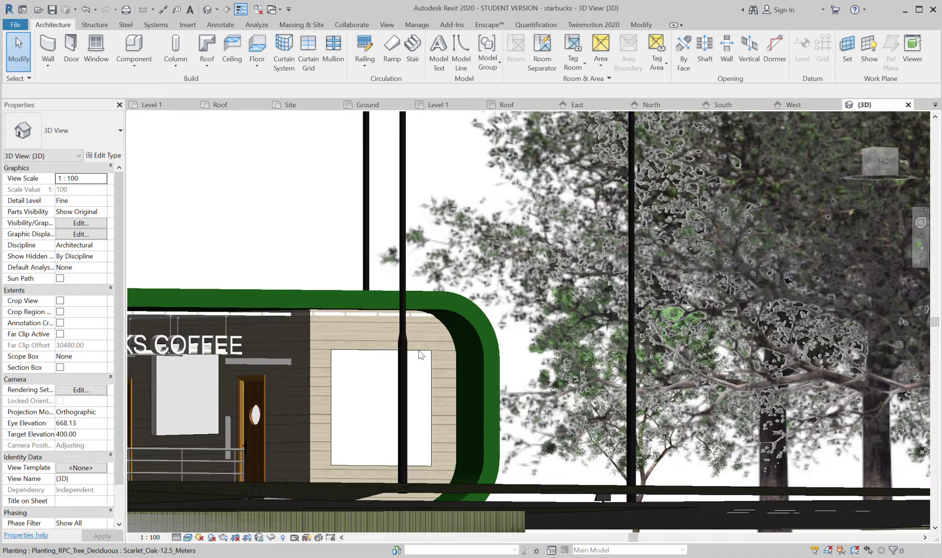
{"action": "scroll", "coordinate": [457, 354], "scroll_direction": "down", "scroll_amount": 1}
{"action": "scroll", "coordinate": [482, 375], "scroll_direction": "down", "scroll_amount": 1}
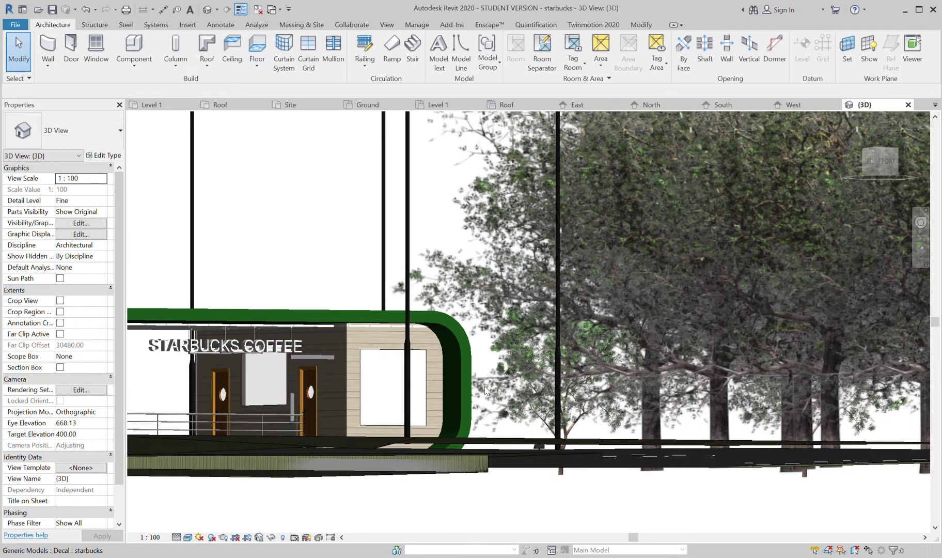
{"action": "middle_click_drag", "start_coordinate": [484, 417], "coordinate": [260, 316], "text": "shift"}
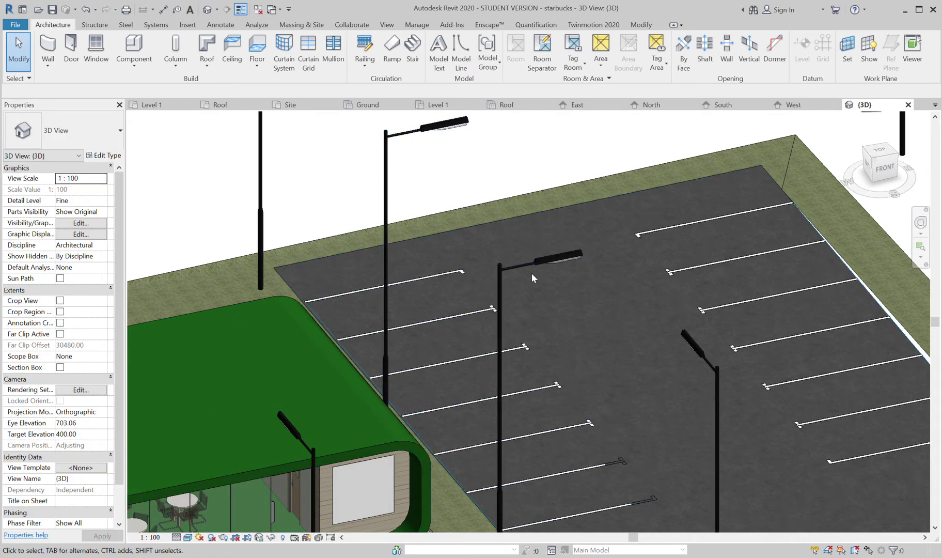
{"action": "scroll", "coordinate": [531, 273], "scroll_direction": "down", "scroll_amount": 2}
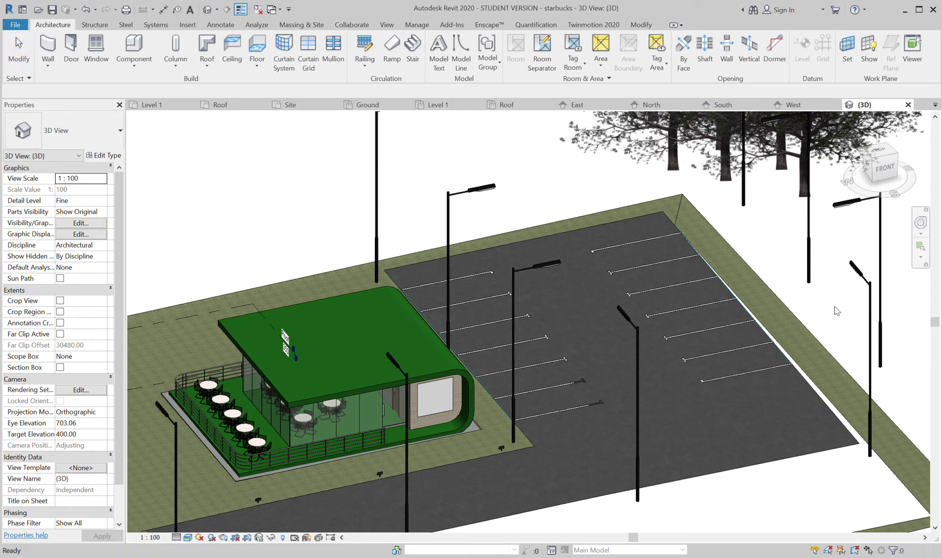
Step: Switch to the Ground floor plan and display it first as Shaded and after that as Realistic
{"action": "key", "text": "ctrl+Tab"}
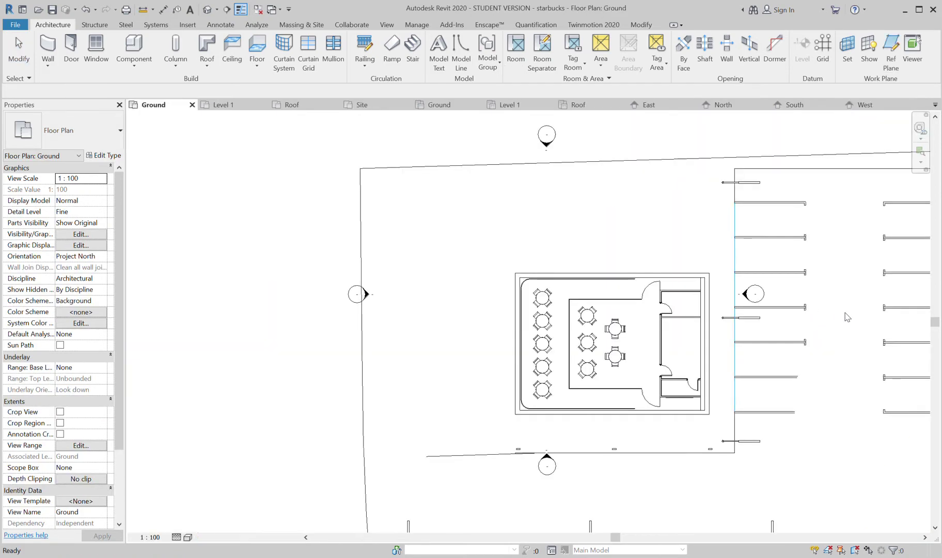
{"action": "scroll", "coordinate": [721, 408], "scroll_direction": "down", "scroll_amount": 3}
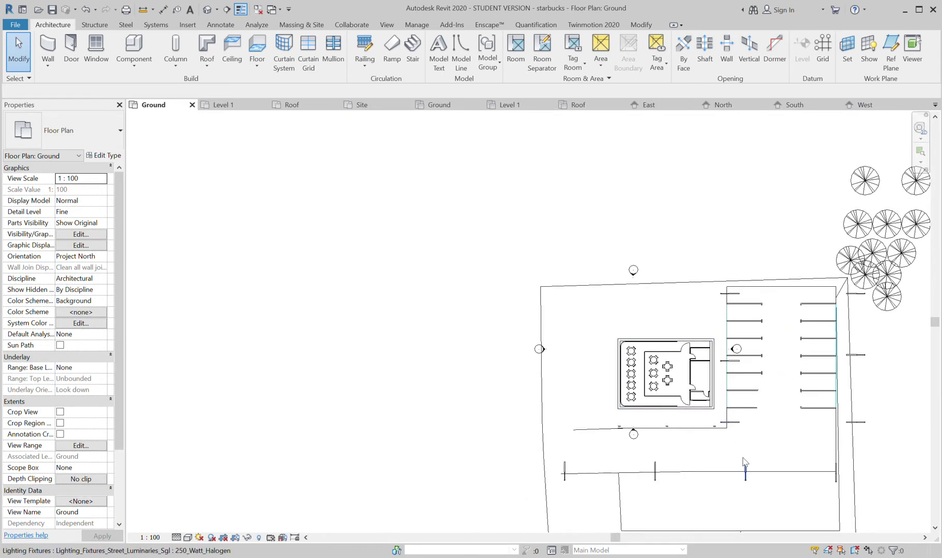
{"action": "middle_click_drag", "start_coordinate": [744, 465], "coordinate": [442, 383]}
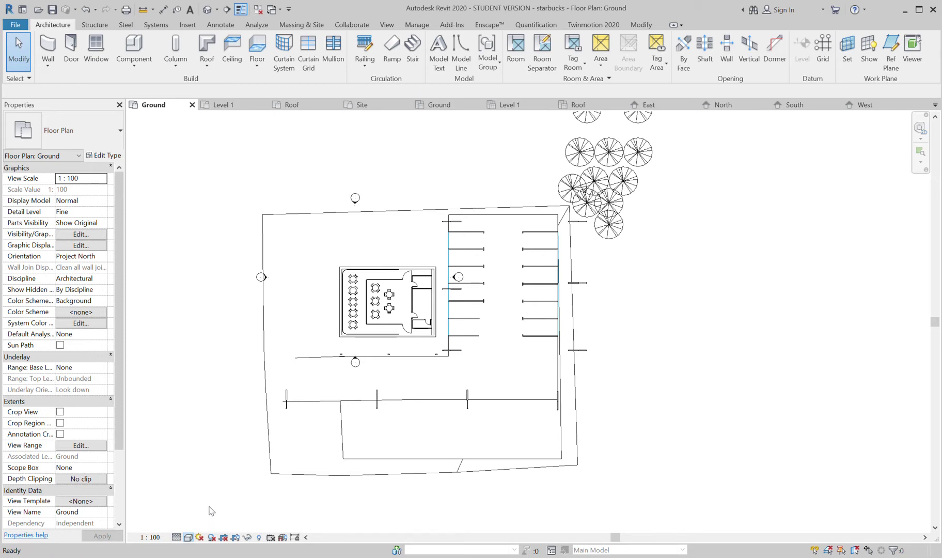
{"action": "key", "text": "s"}
{"action": "key", "text": "d"}
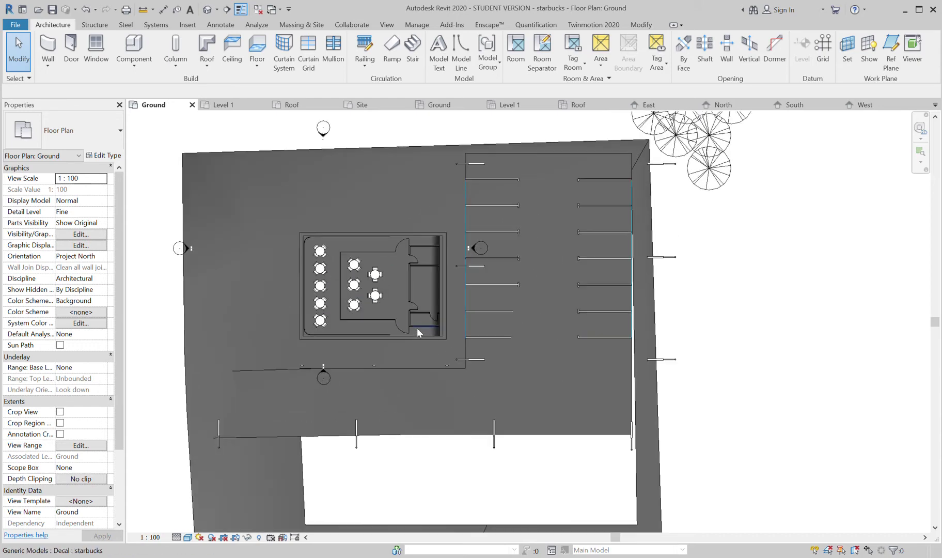
{"action": "scroll", "coordinate": [416, 328], "scroll_direction": "up", "scroll_amount": 5}
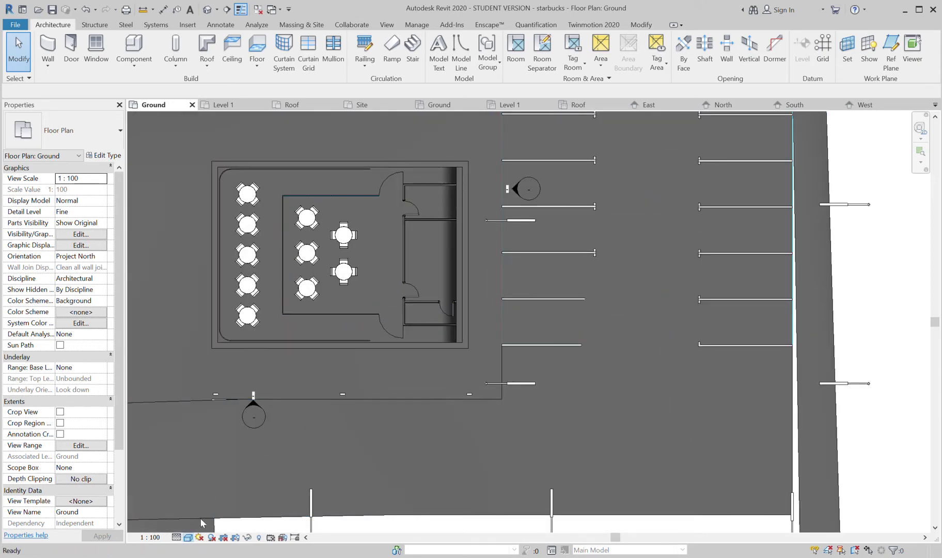
{"action": "scroll", "coordinate": [479, 393], "scroll_direction": "down", "scroll_amount": 3}
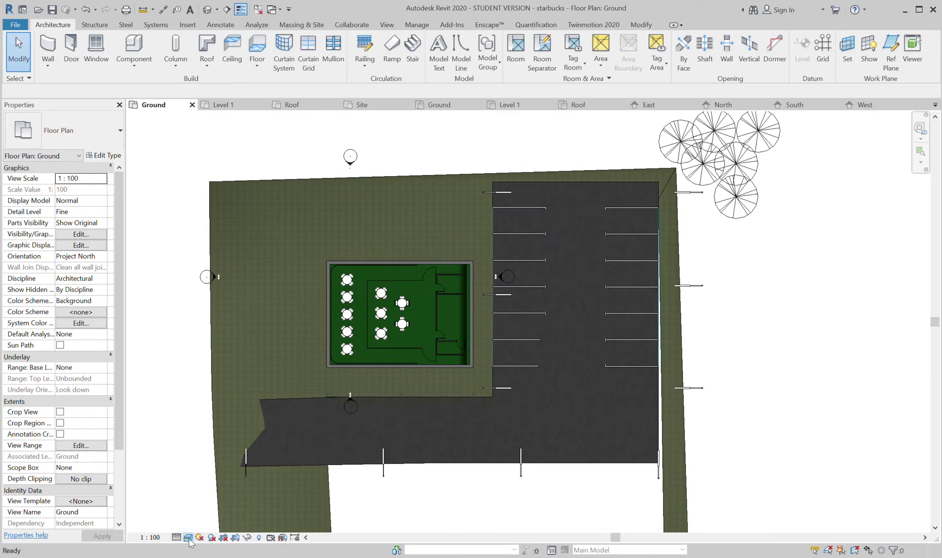
Step: Set the Ground floor plan's visual style back to Hidden Line and look closely at the café layout
{"action": "key", "text": "h"}
{"action": "key", "text": "l"}
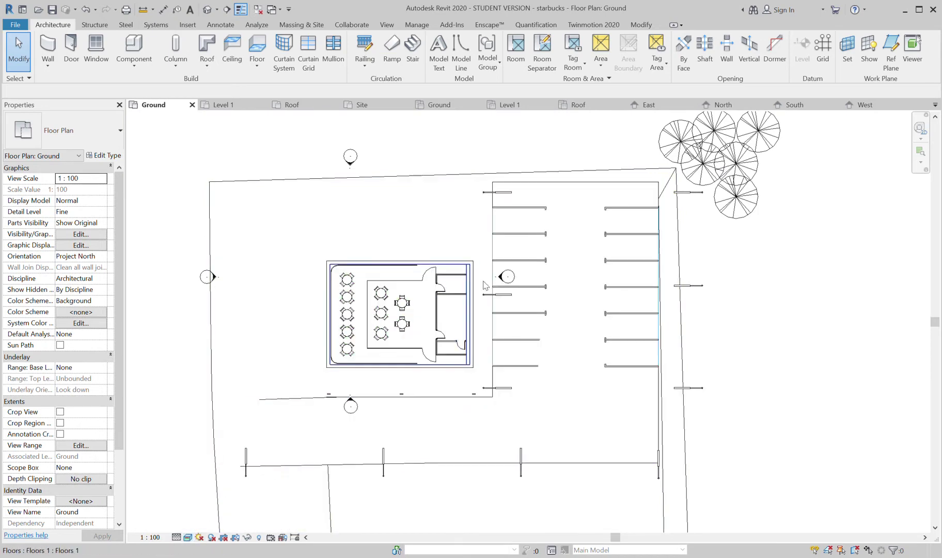
{"action": "scroll", "coordinate": [420, 316], "scroll_direction": "up", "scroll_amount": 3}
{"action": "scroll", "coordinate": [418, 312], "scroll_direction": "up", "scroll_amount": 2}
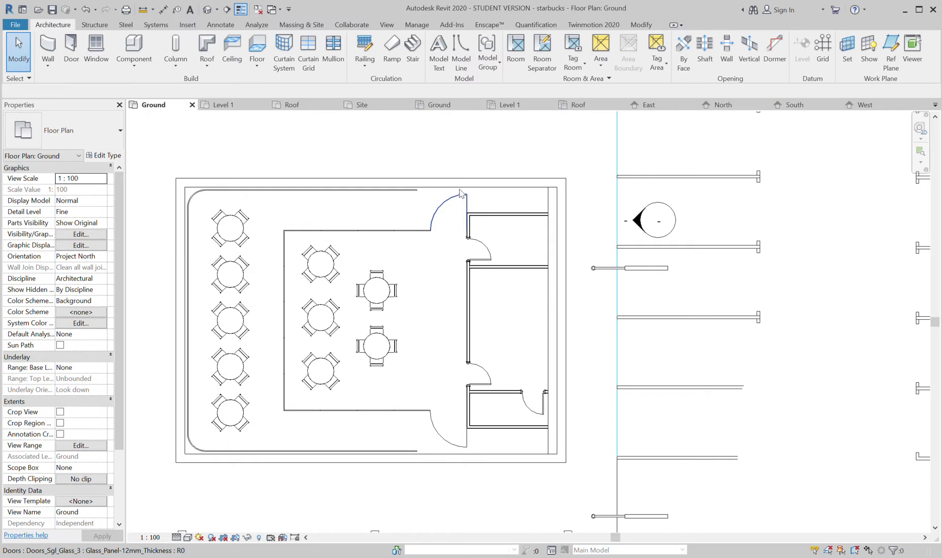
Step: Draw two connected Wall-Partn_12P-70MStd-12P walls in an L shape outward from the café's upper edge, the first about 130 long
{"action": "left_click", "coordinate": [48, 49]}
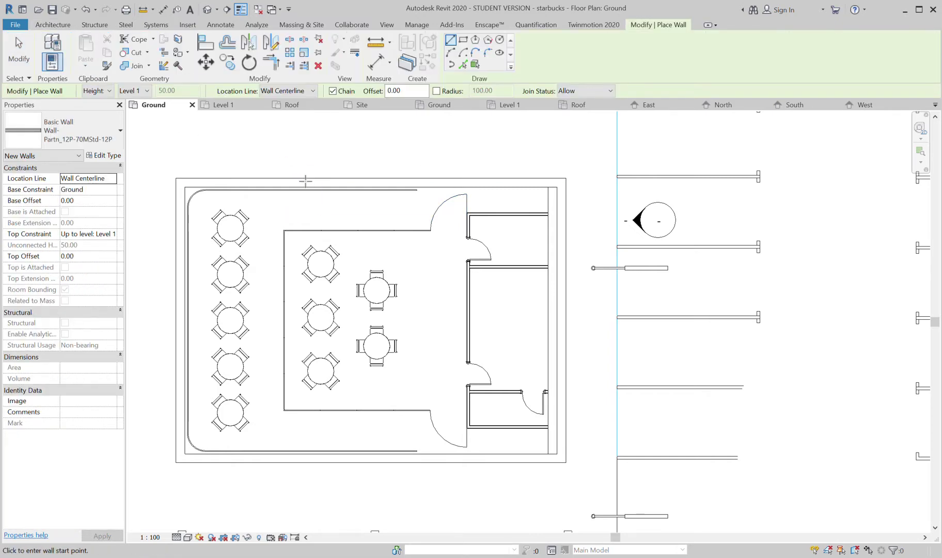
{"action": "left_click", "coordinate": [300, 178]}
{"action": "left_click", "coordinate": [299, 139]}
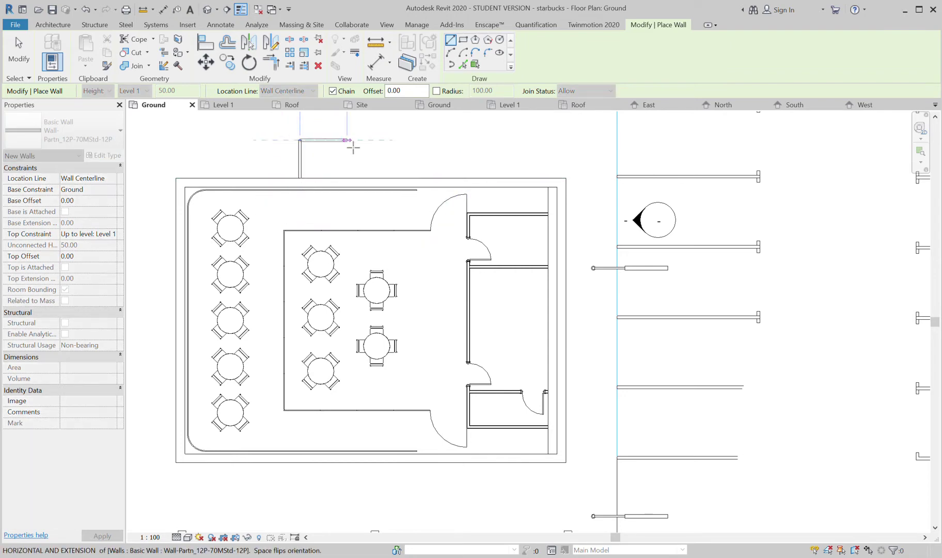
{"action": "left_click", "coordinate": [351, 142]}
{"action": "key", "text": "Escape"}
{"action": "key", "text": "Escape"}
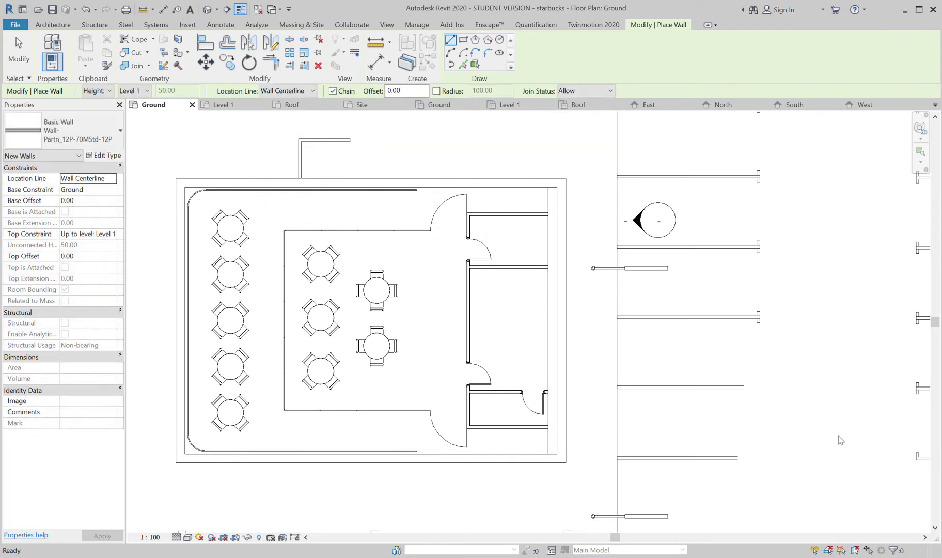
{"action": "key", "text": "Escape"}
{"action": "key", "text": "Escape"}
Step: Go to the 3D view and locate the new L-shaped walls beside the café's terrace
{"action": "key", "text": "3"}
{"action": "key", "text": "d"}
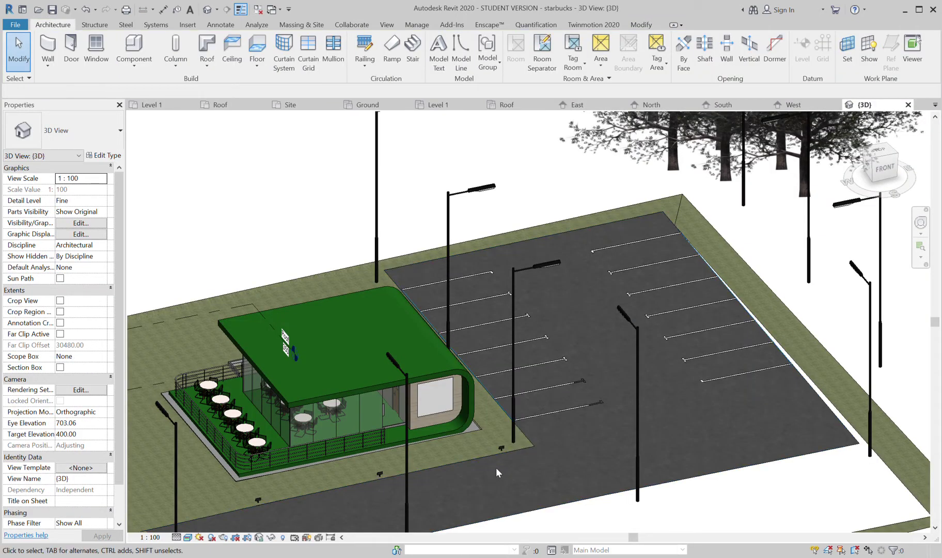
{"action": "middle_click_drag", "start_coordinate": [495, 469], "coordinate": [569, 449], "text": "shift"}
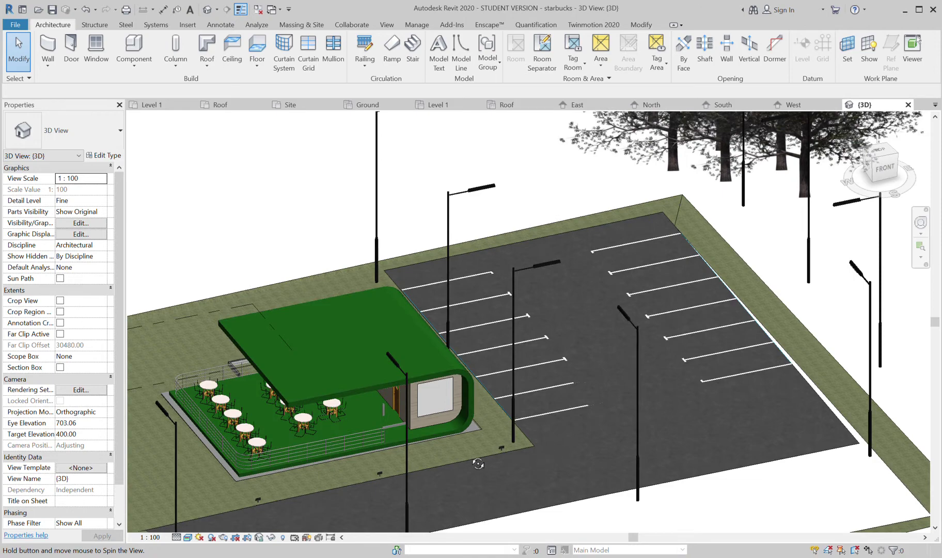
{"action": "middle_click_drag", "start_coordinate": [478, 463], "coordinate": [432, 463], "text": "shift"}
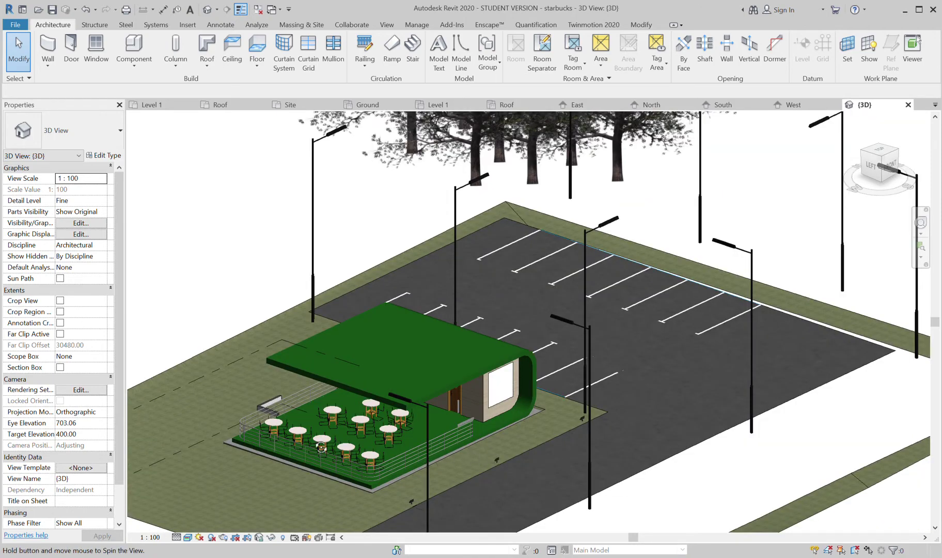
{"action": "middle_click_drag", "start_coordinate": [322, 447], "coordinate": [286, 440], "text": "shift"}
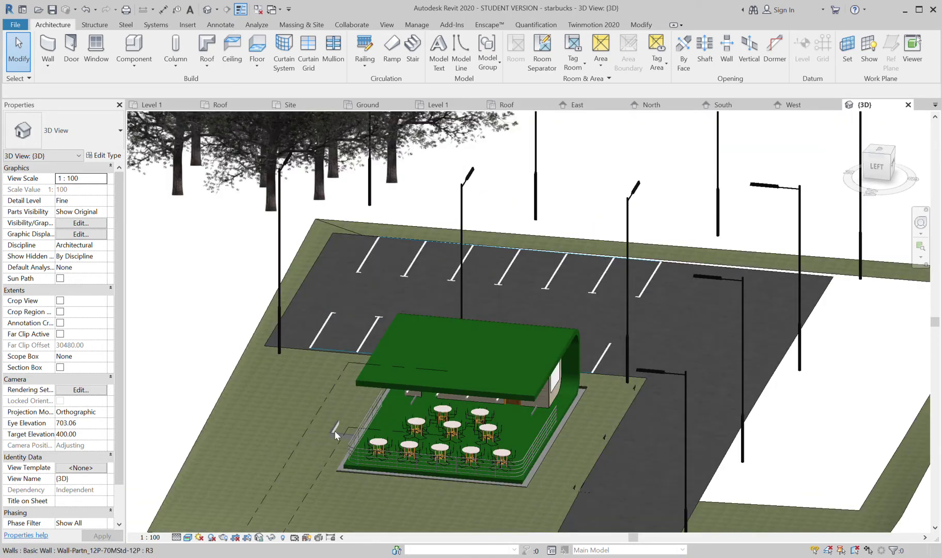
Step: Delete both of the new partition walls beside the terrace in the 3D view
{"action": "left_click", "coordinate": [340, 433]}
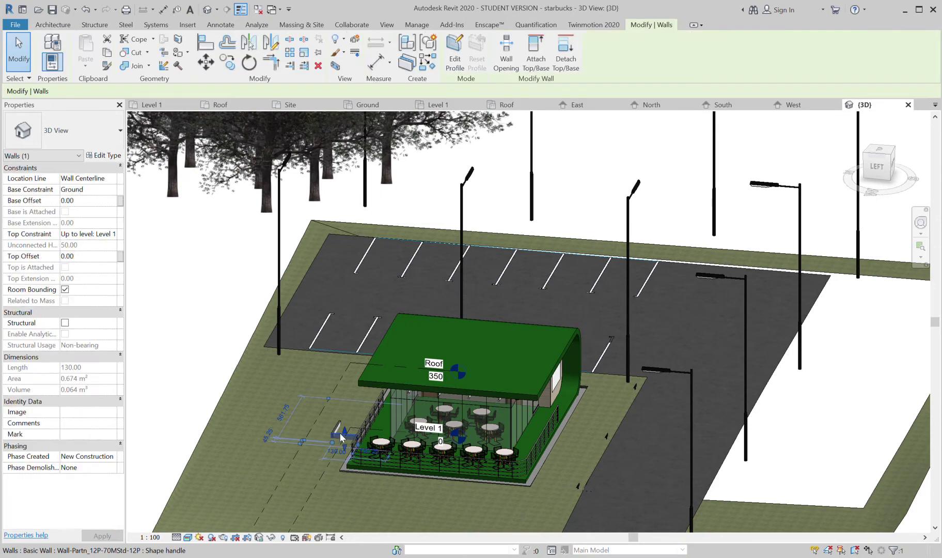
{"action": "key", "text": "Escape"}
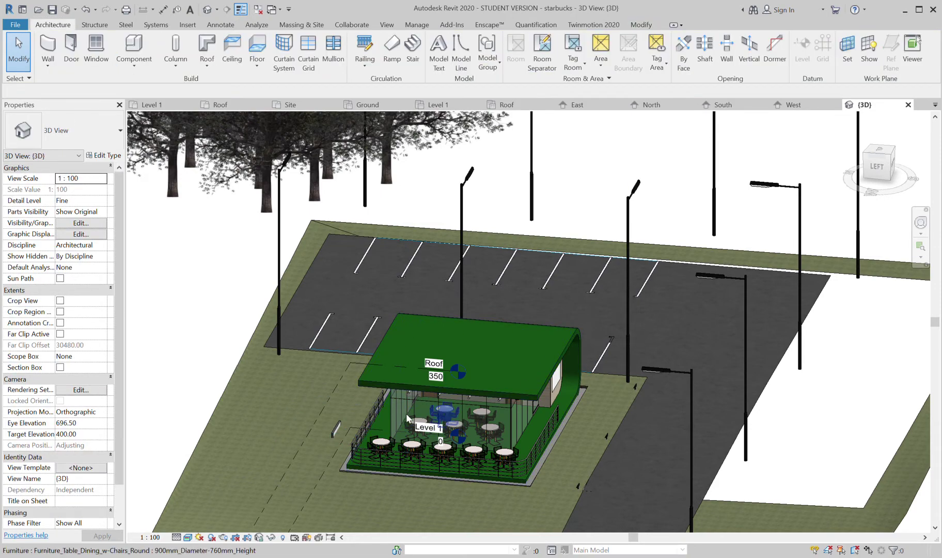
{"action": "left_click", "coordinate": [331, 429]}
{"action": "left_click", "coordinate": [828, 368]}
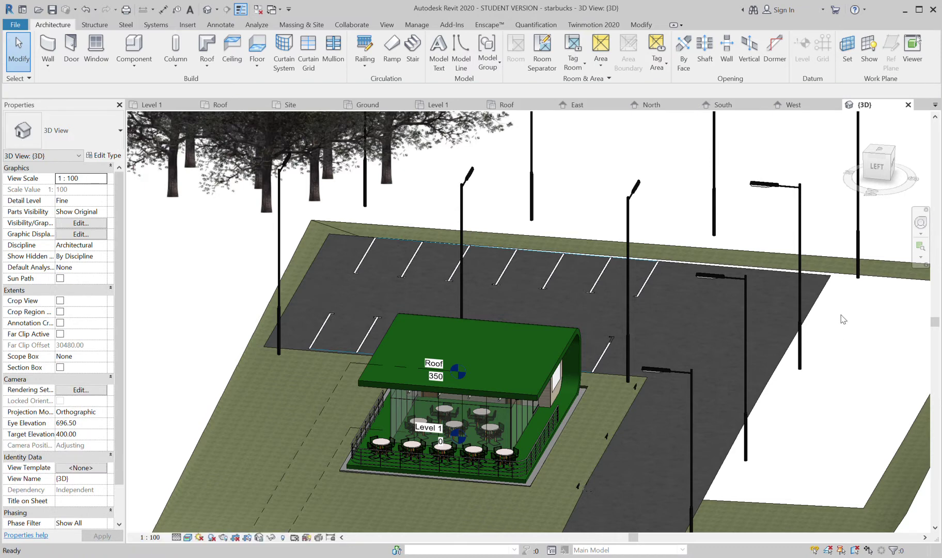
Step: Switch through the open views to the Level 1 floor plan and examine the café's shaded layout
{"action": "key", "text": "ctrl+Tab"}
{"action": "key", "text": "ctrl+Tab"}
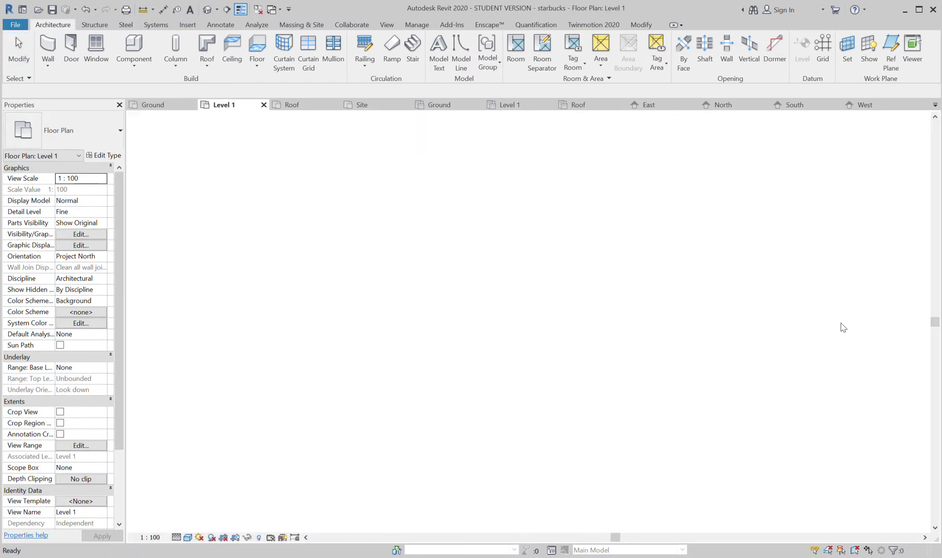
{"action": "scroll", "coordinate": [468, 334], "scroll_direction": "up", "scroll_amount": 3}
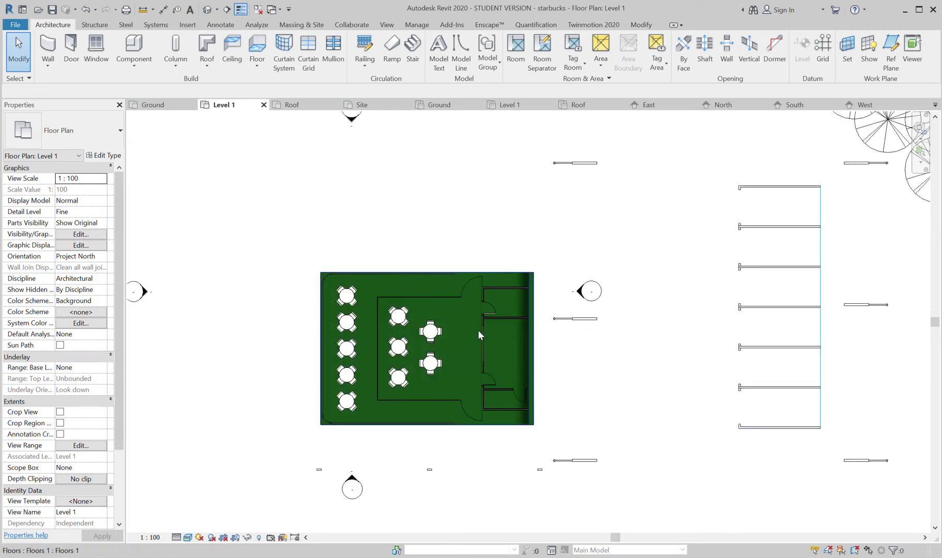
{"action": "scroll", "coordinate": [431, 330], "scroll_direction": "up", "scroll_amount": 2}
{"action": "scroll", "coordinate": [431, 331], "scroll_direction": "up", "scroll_amount": 1}
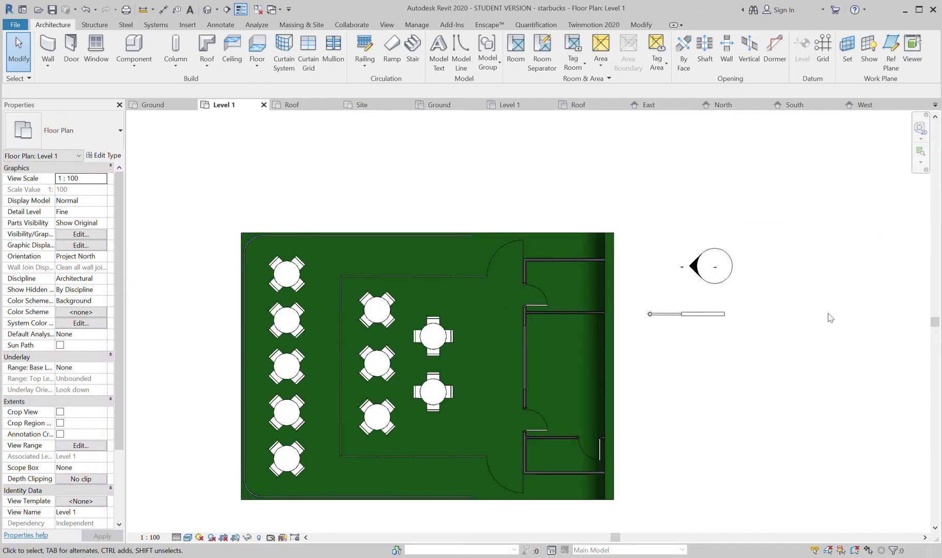
Step: Switch to the Roof floor plan, set its visual style to Shaded and look closely at the café roof
{"action": "key", "text": "ctrl+Tab"}
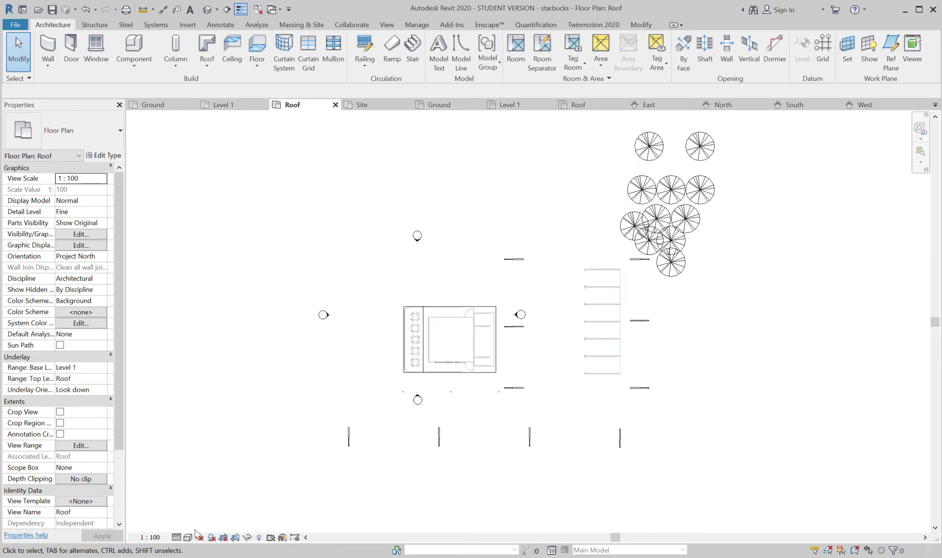
{"action": "key", "text": "s"}
{"action": "key", "text": "d"}
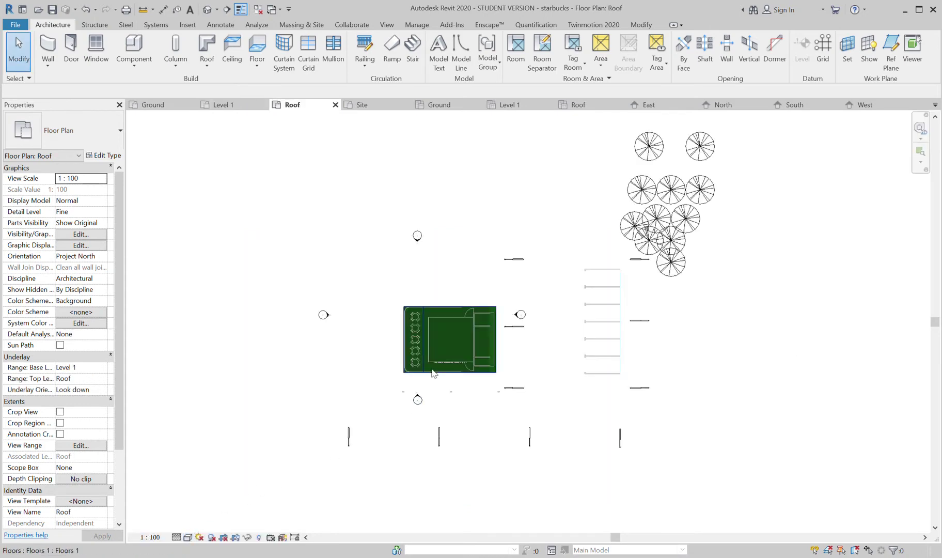
{"action": "scroll", "coordinate": [435, 358], "scroll_direction": "up", "scroll_amount": 2}
{"action": "scroll", "coordinate": [434, 358], "scroll_direction": "up", "scroll_amount": 2}
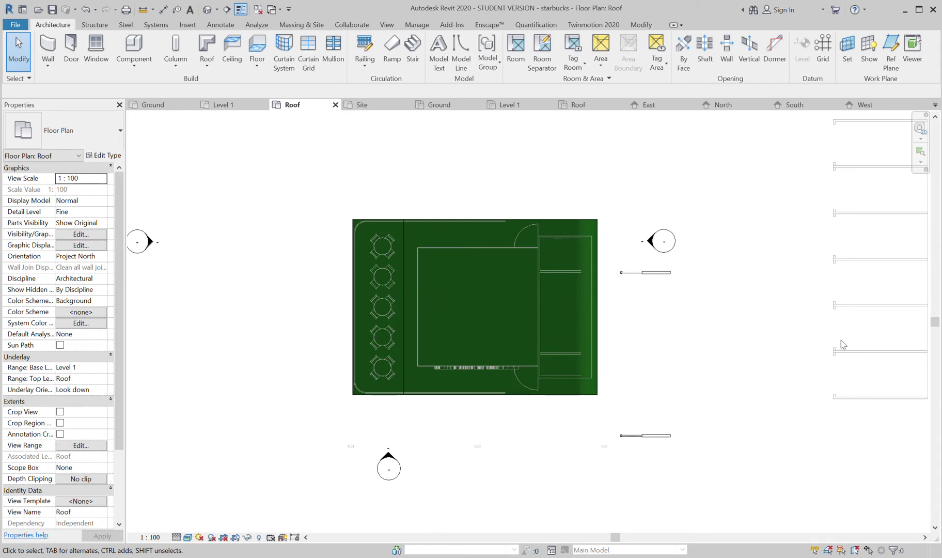
Step: Switch to the Site floor plan and turn on its view cropping and visible crop region
{"action": "key", "text": "ctrl+Tab"}
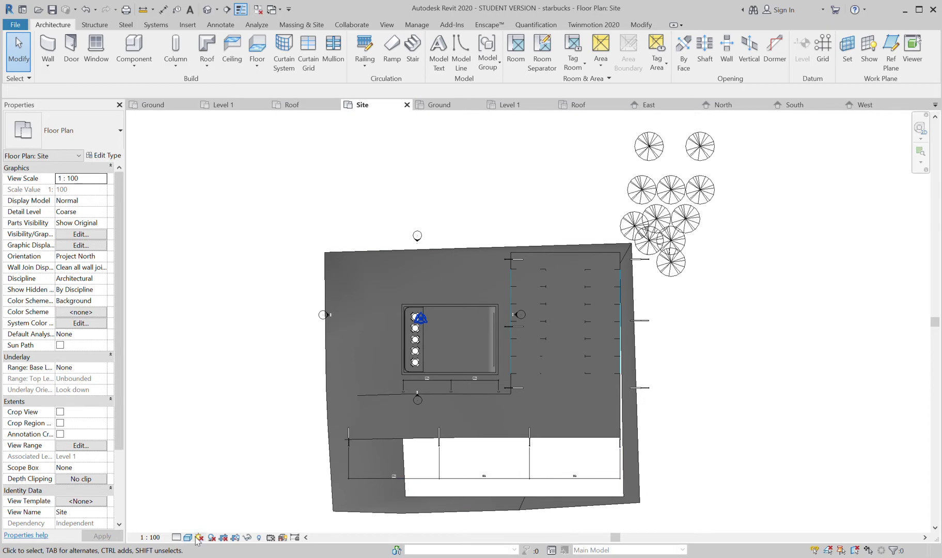
{"action": "left_click", "coordinate": [235, 537]}
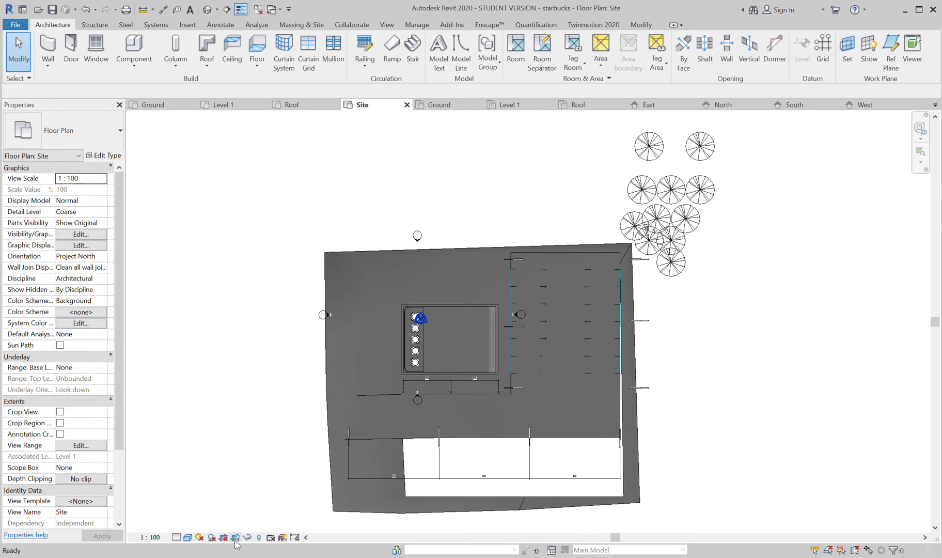
{"action": "scroll", "coordinate": [440, 427], "scroll_direction": "down", "scroll_amount": 2}
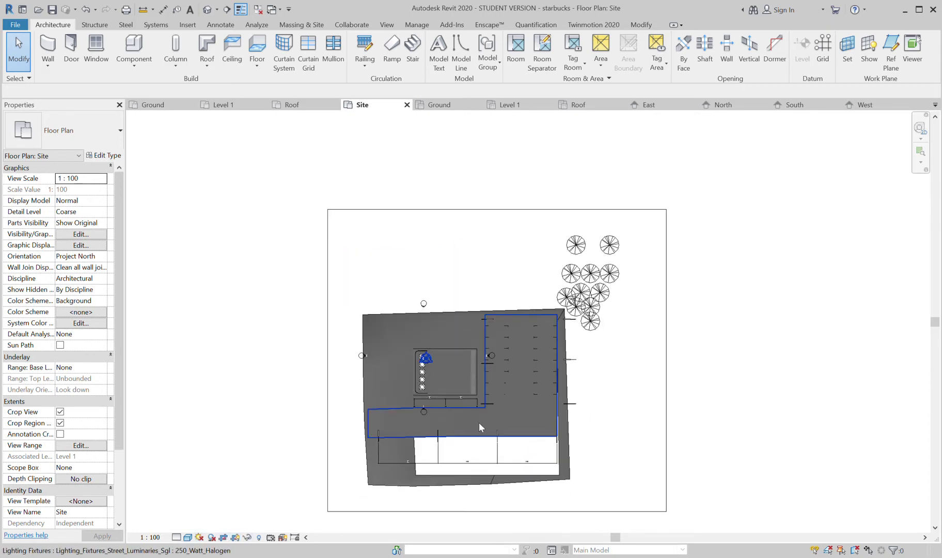
Step: Narrow the Site plan's crop region from the west up to the café's edge, and stretch it back around the whole site
{"action": "left_click", "coordinate": [328, 365]}
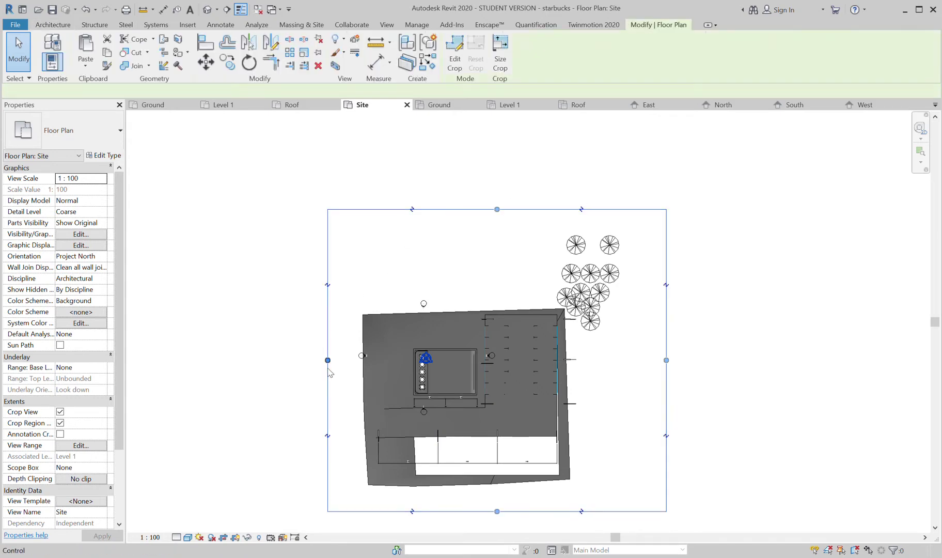
{"action": "left_click_drag", "start_coordinate": [328, 361], "coordinate": [409, 360]}
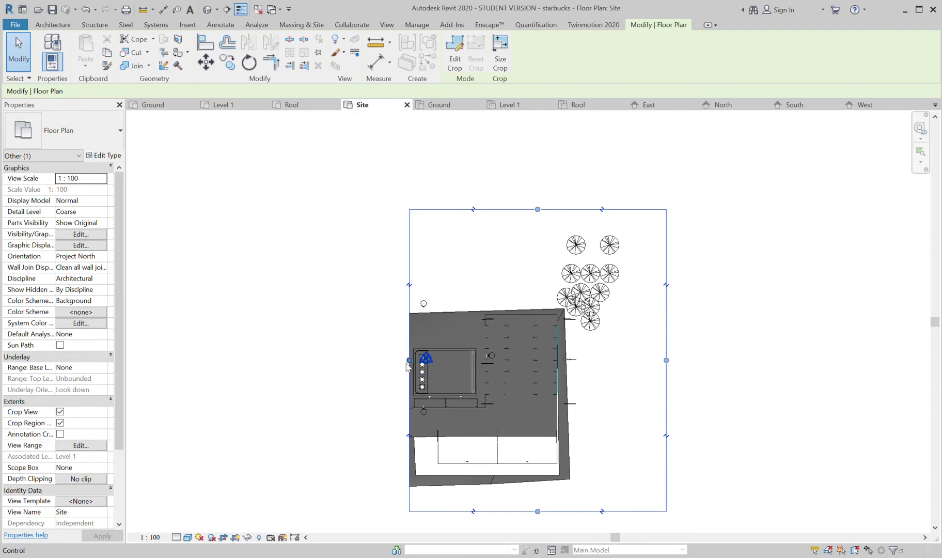
{"action": "left_click_drag", "start_coordinate": [410, 361], "coordinate": [327, 361]}
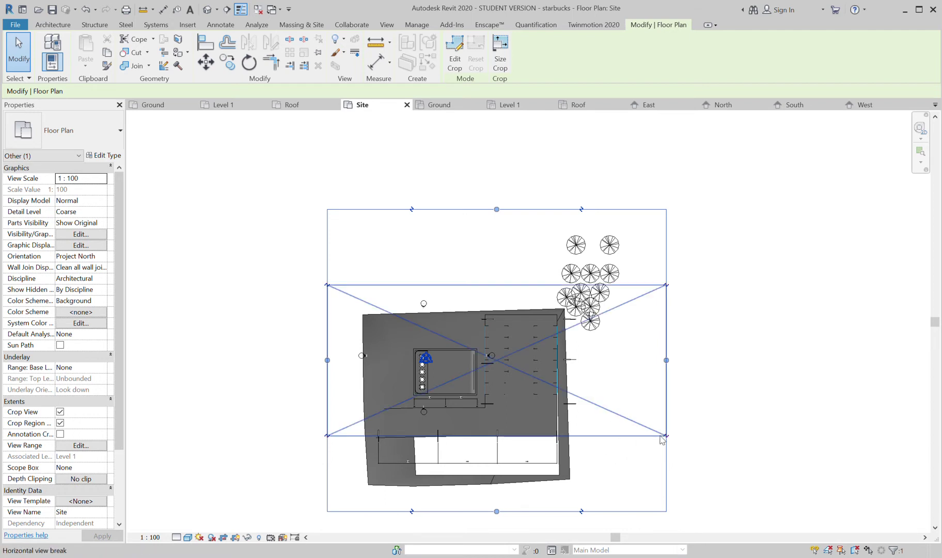
{"action": "left_click", "coordinate": [838, 369]}
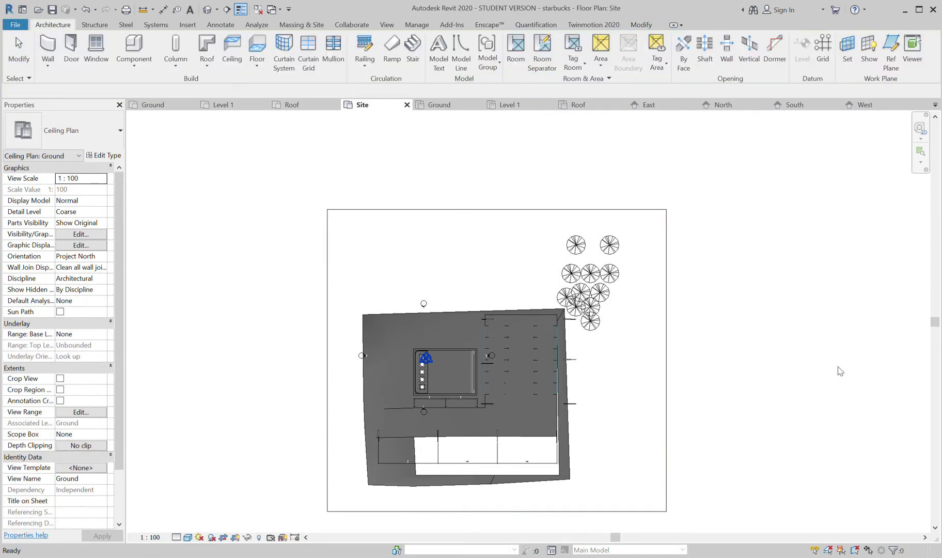
Step: Switch through the Ground and Level 1 reflected ceiling plans, displaying each one shaded at the Fine detail level
{"action": "key", "text": "ctrl+Tab"}
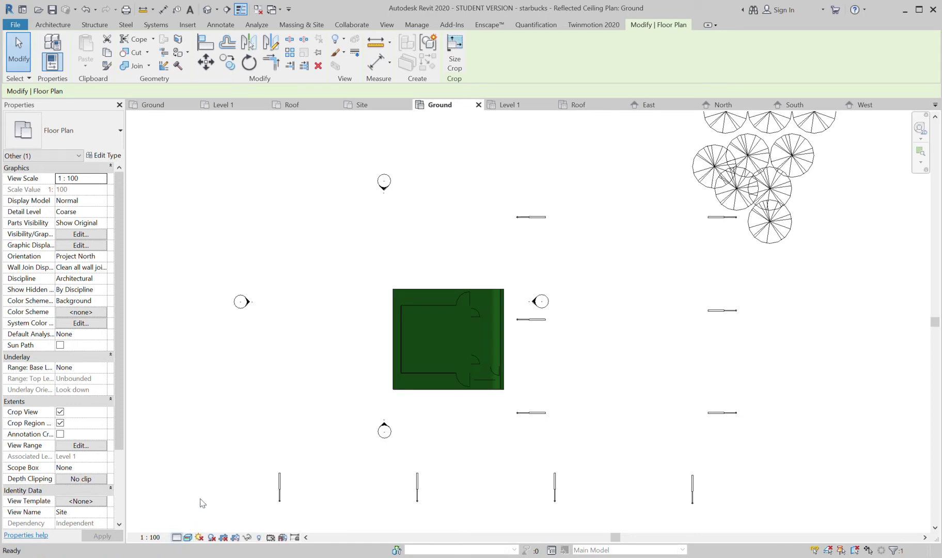
{"action": "left_click", "coordinate": [190, 526]}
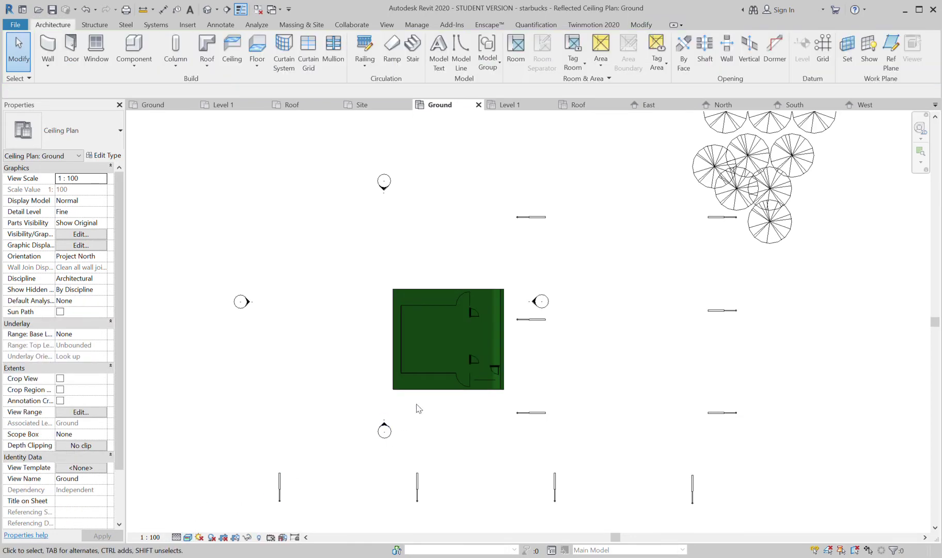
{"action": "scroll", "coordinate": [483, 313], "scroll_direction": "up", "scroll_amount": 2}
{"action": "scroll", "coordinate": [482, 313], "scroll_direction": "up", "scroll_amount": 3}
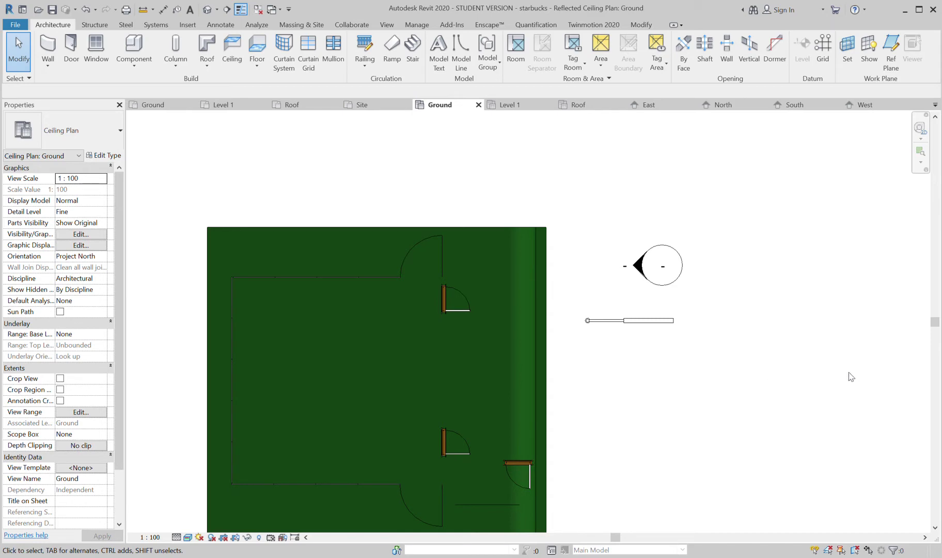
{"action": "key", "text": "ctrl+Tab"}
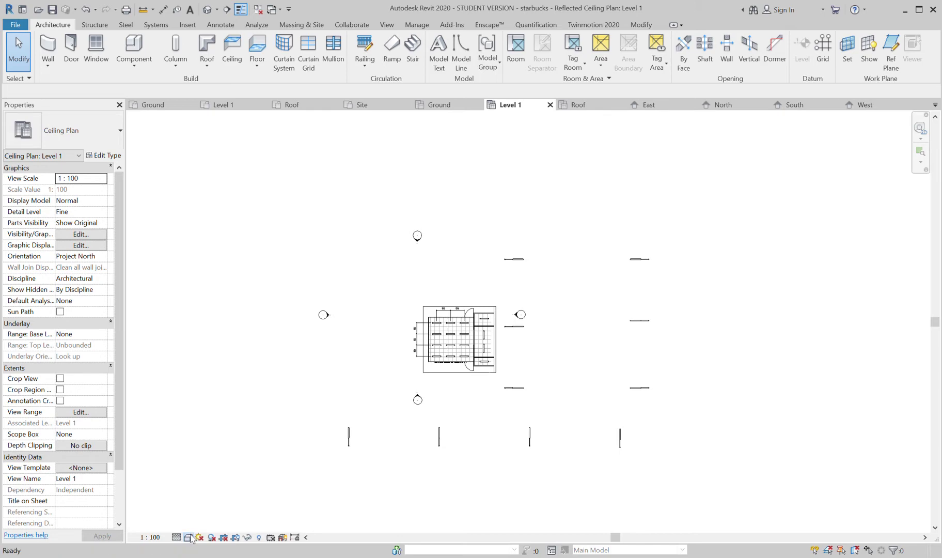
{"action": "scroll", "coordinate": [486, 337], "scroll_direction": "up", "scroll_amount": 5}
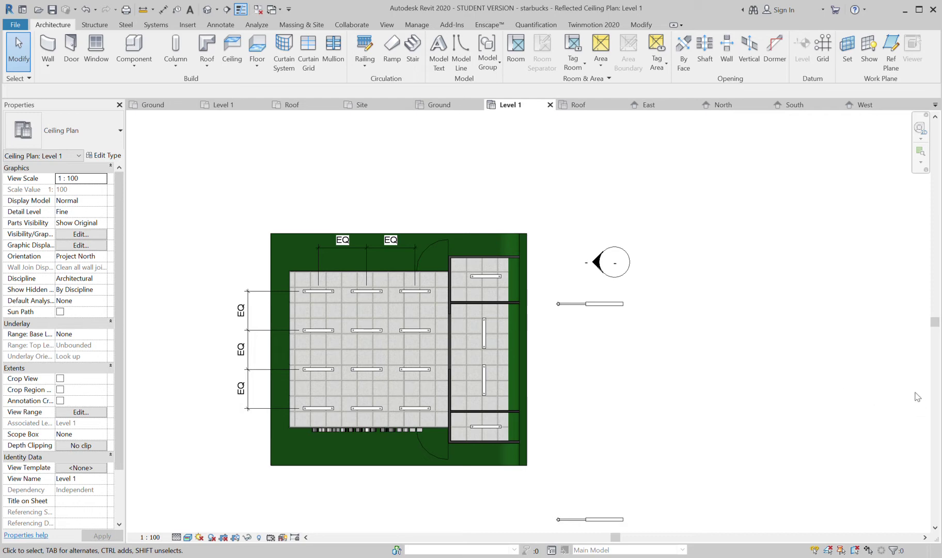
Step: Cycle through the other open views, including the Roof ceiling plan and the 3D views, and return to the Site floor plan
{"action": "key", "text": "ctrl+Tab"}
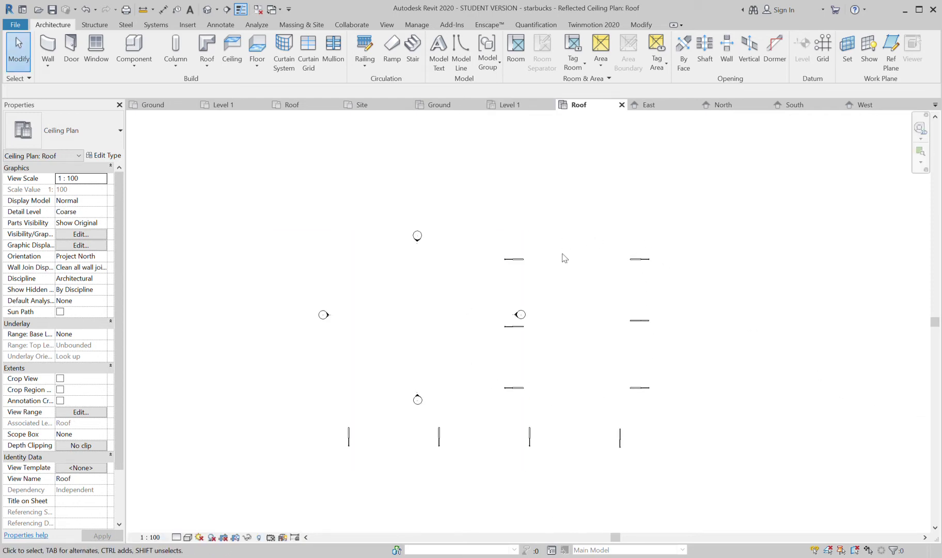
{"action": "key", "text": "ctrl+Tab"}
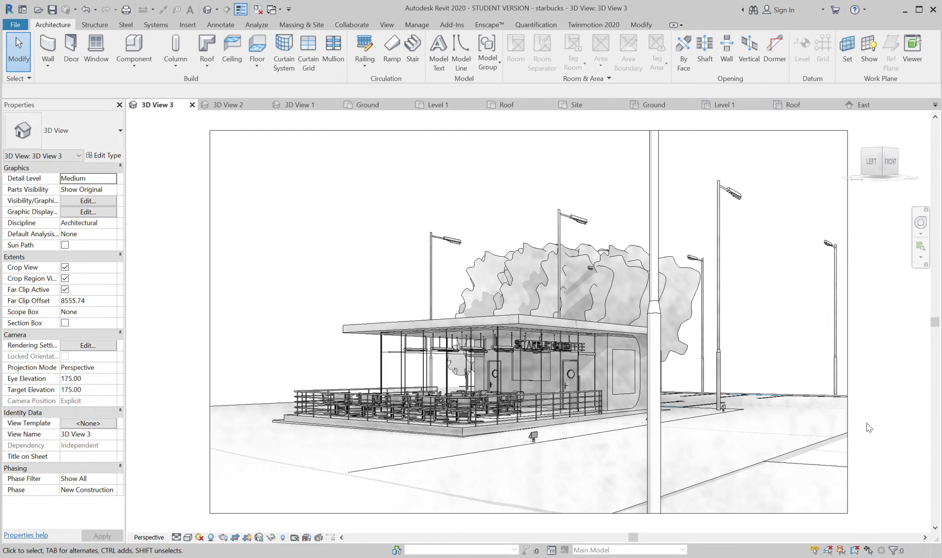
{"action": "key", "text": "ctrl+Tab"}
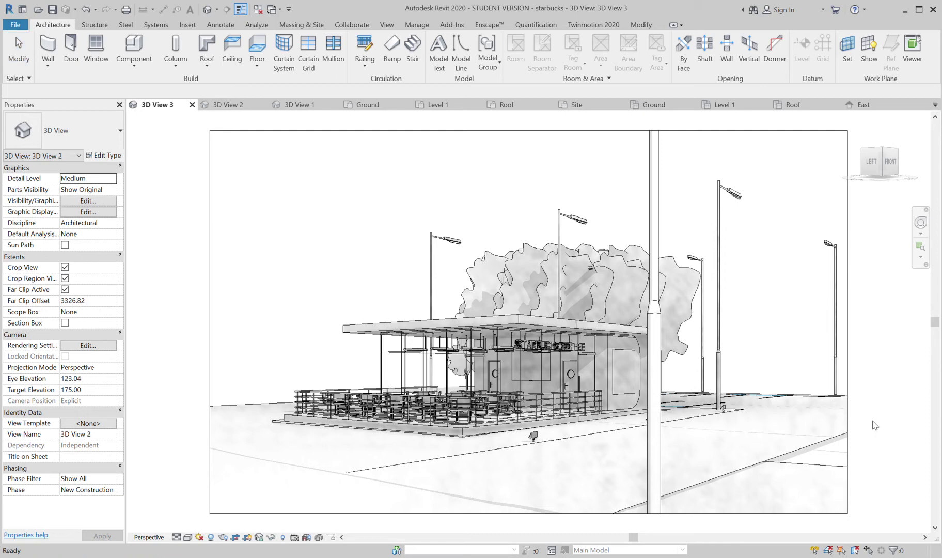
{"action": "key", "text": "ctrl+Tab"}
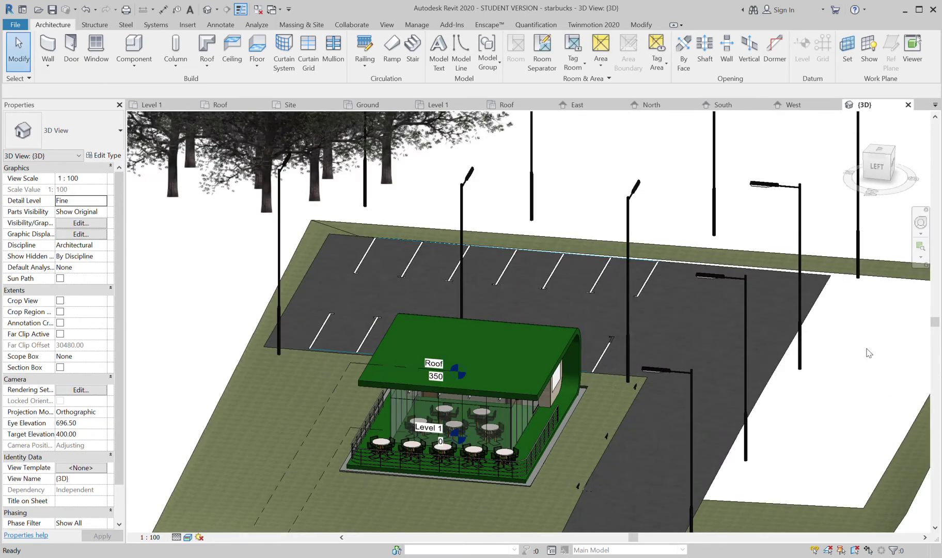
{"action": "key", "text": "ctrl+Tab"}
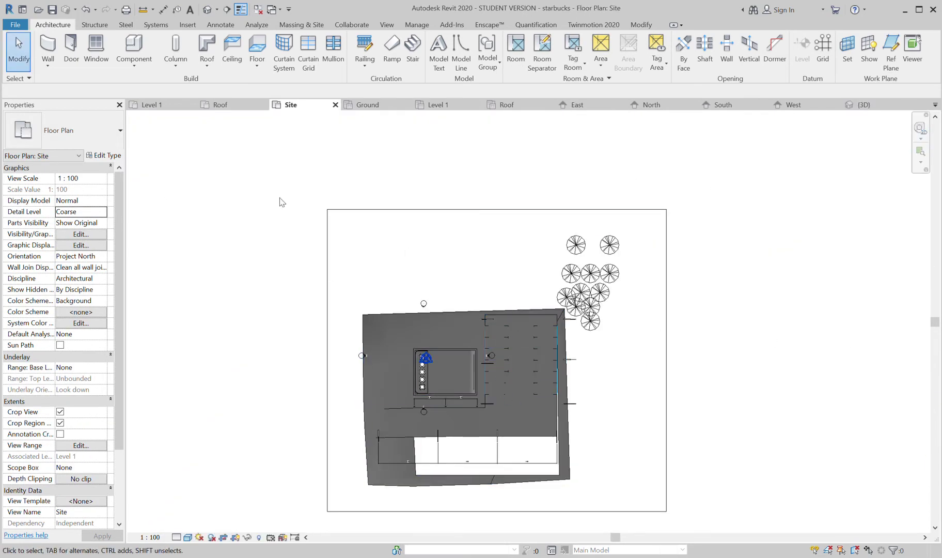
{"action": "left_click", "coordinate": [208, 10]}
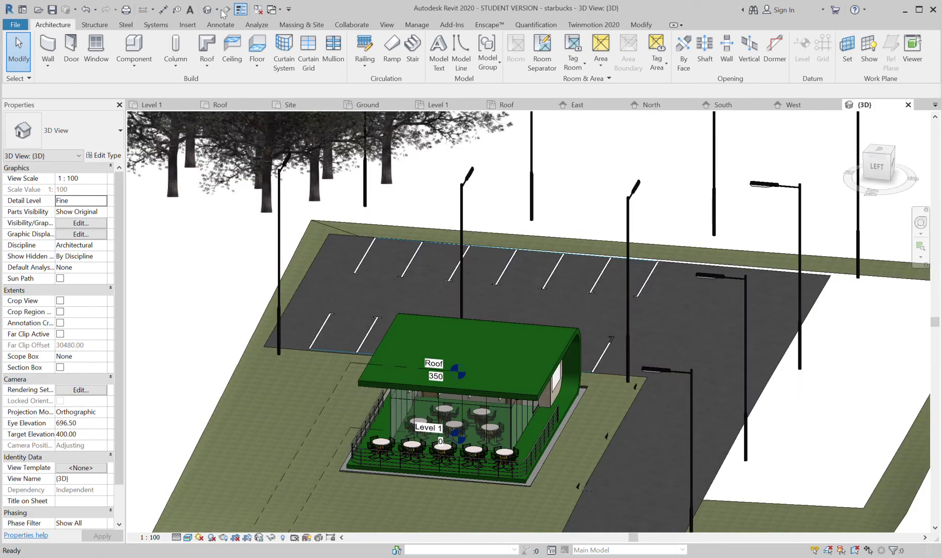
{"action": "key", "text": "ctrl+Tab"}
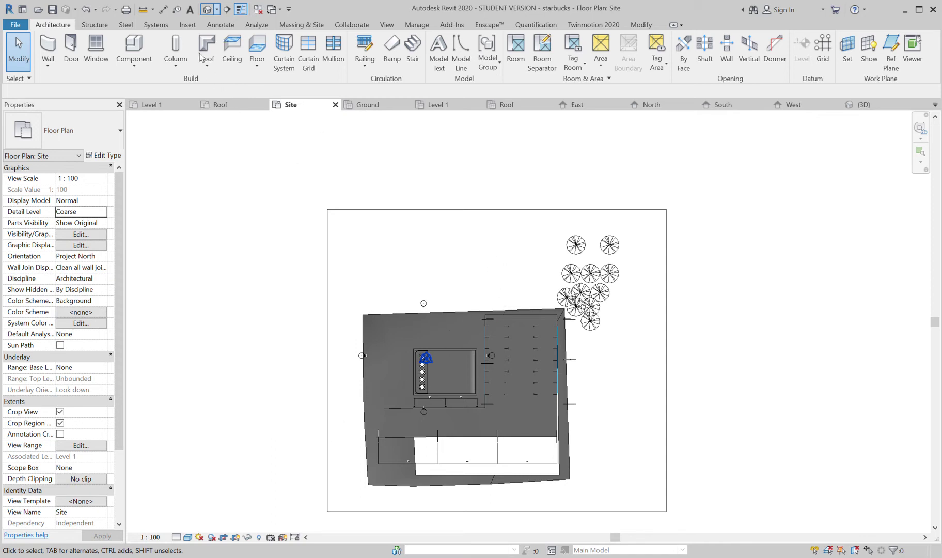
Step: Place a perspective camera north of the parking lot, aimed southwest across the café to the site's far corner
{"action": "left_click", "coordinate": [230, 42]}
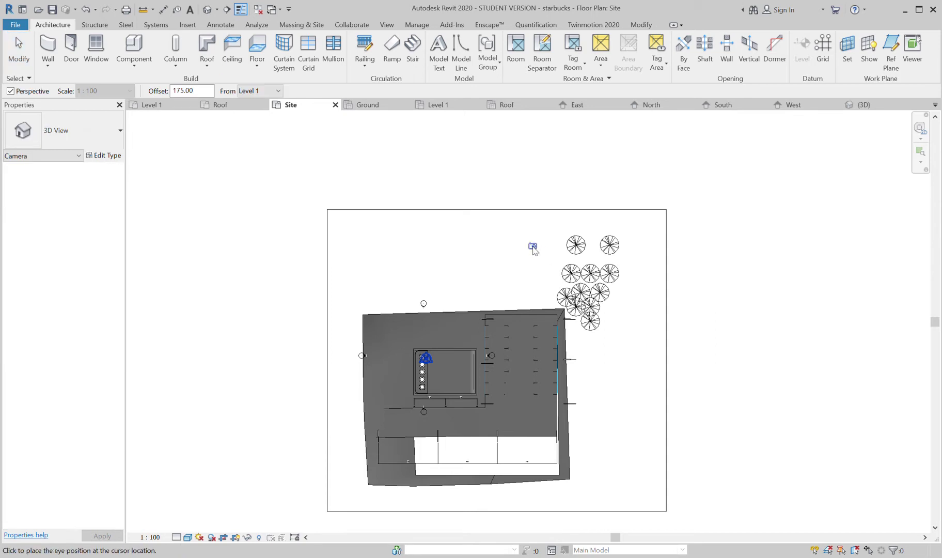
{"action": "left_click", "coordinate": [522, 246]}
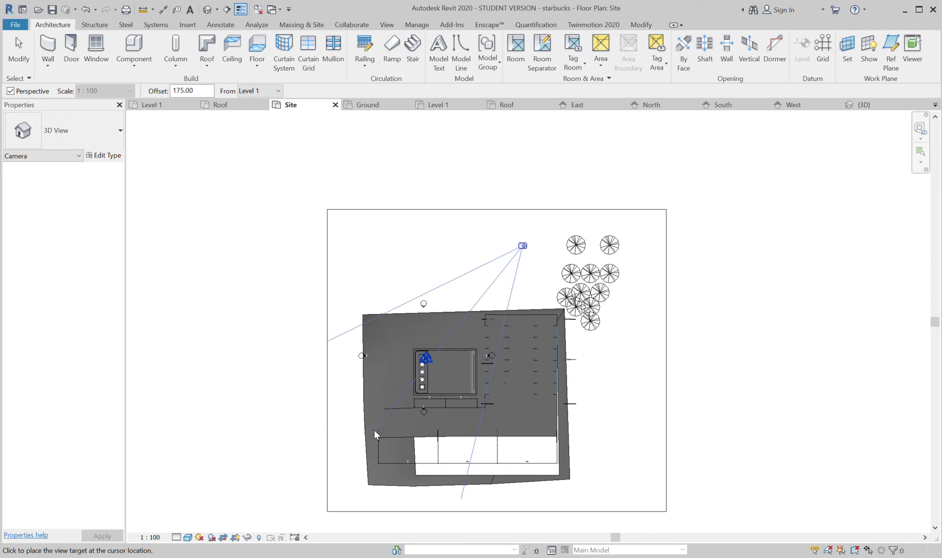
{"action": "left_click", "coordinate": [360, 449]}
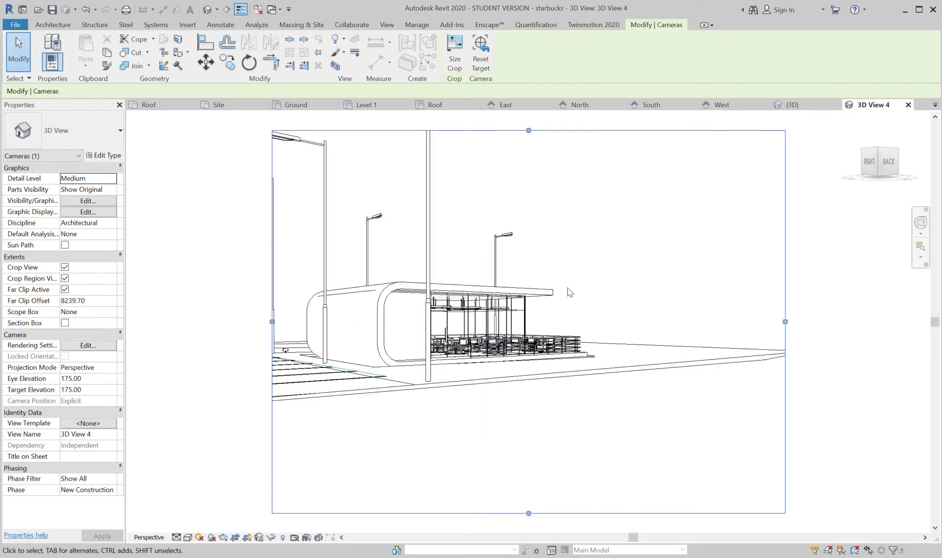
Step: Resize the new camera view's crop boundary into a wide, low frame around the parking bays, street lamps and café
{"action": "scroll", "coordinate": [565, 268], "scroll_direction": "down", "scroll_amount": 1}
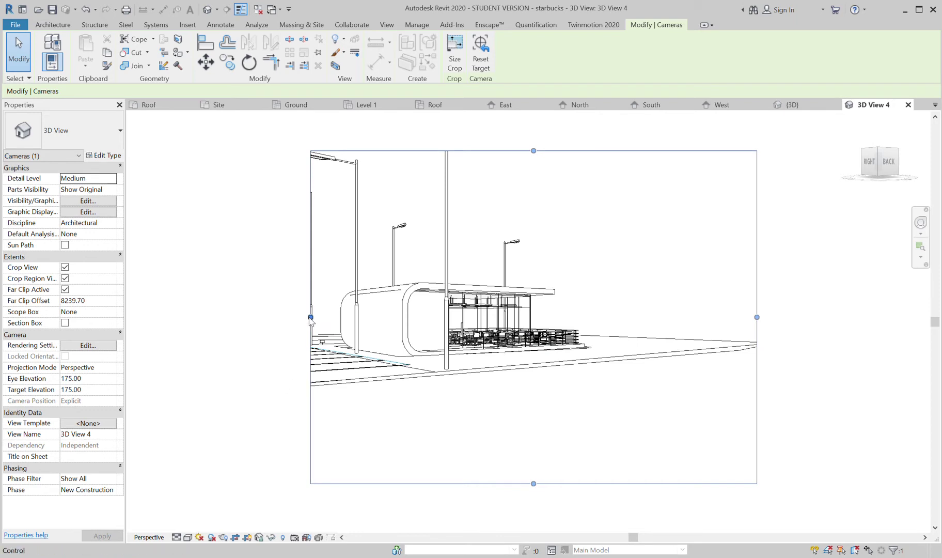
{"action": "left_click_drag", "start_coordinate": [310, 317], "coordinate": [215, 323]}
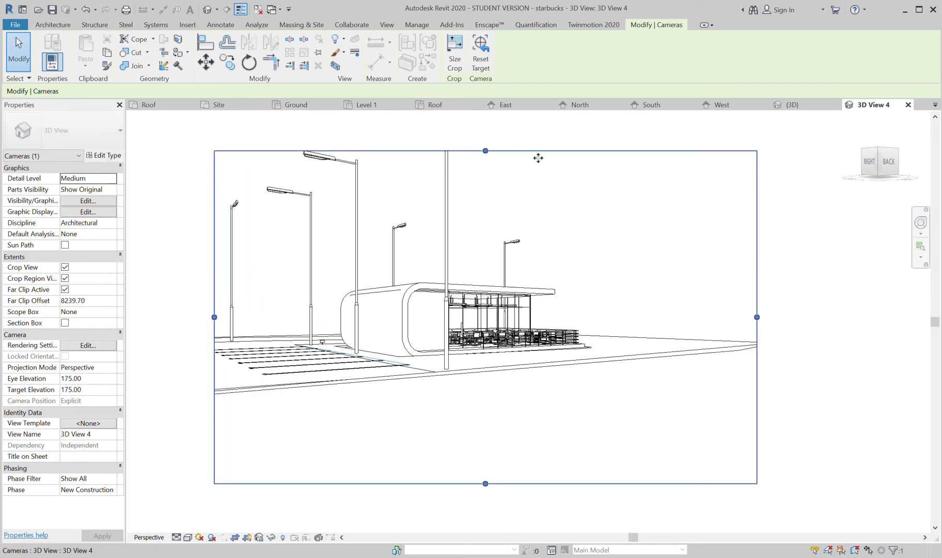
{"action": "mouse_move", "coordinate": [485, 151]}
{"action": "left_mouse_down"}
{"action": "mouse_move", "coordinate": [487, 200]}
{"action": "mouse_move", "coordinate": [485, 137]}
{"action": "left_mouse_up"}
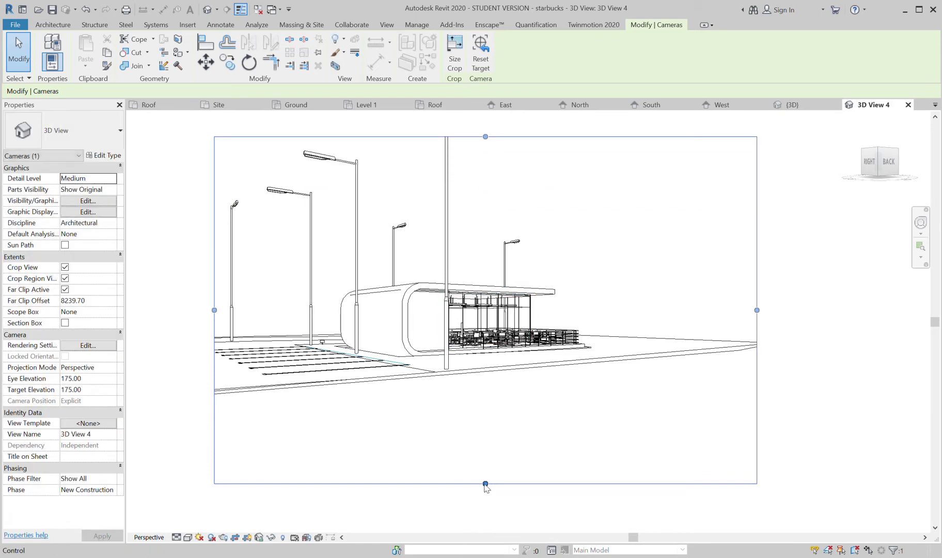
{"action": "left_click_drag", "start_coordinate": [485, 483], "coordinate": [491, 424]}
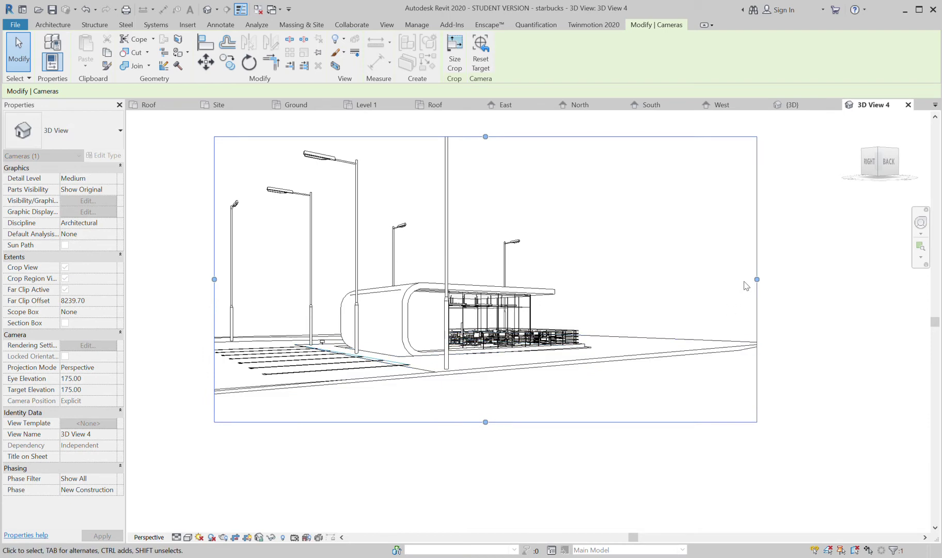
{"action": "left_click_drag", "start_coordinate": [486, 138], "coordinate": [485, 146]}
{"action": "left_click_drag", "start_coordinate": [214, 284], "coordinate": [155, 284]}
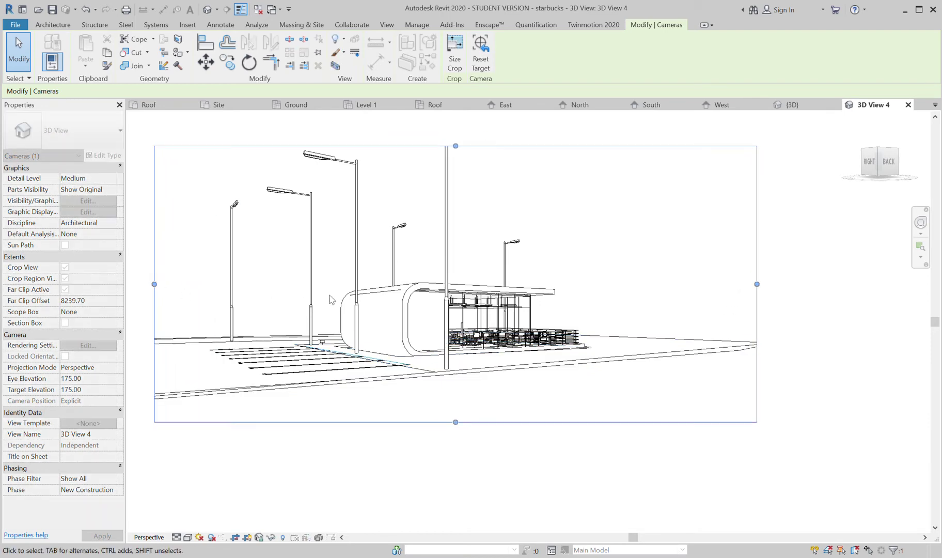
{"action": "left_click_drag", "start_coordinate": [757, 284], "coordinate": [703, 290]}
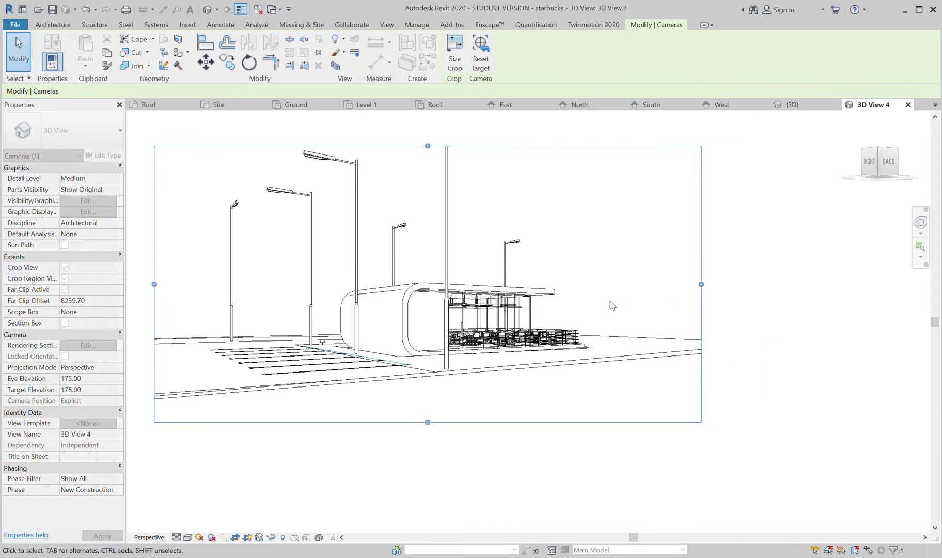
{"action": "middle_click_drag", "start_coordinate": [611, 307], "coordinate": [762, 300]}
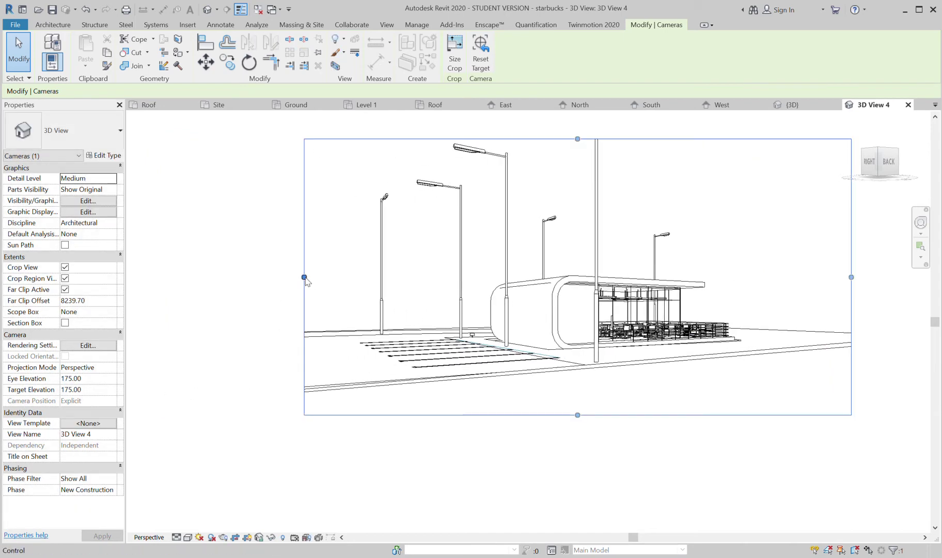
{"action": "left_click_drag", "start_coordinate": [305, 277], "coordinate": [176, 277]}
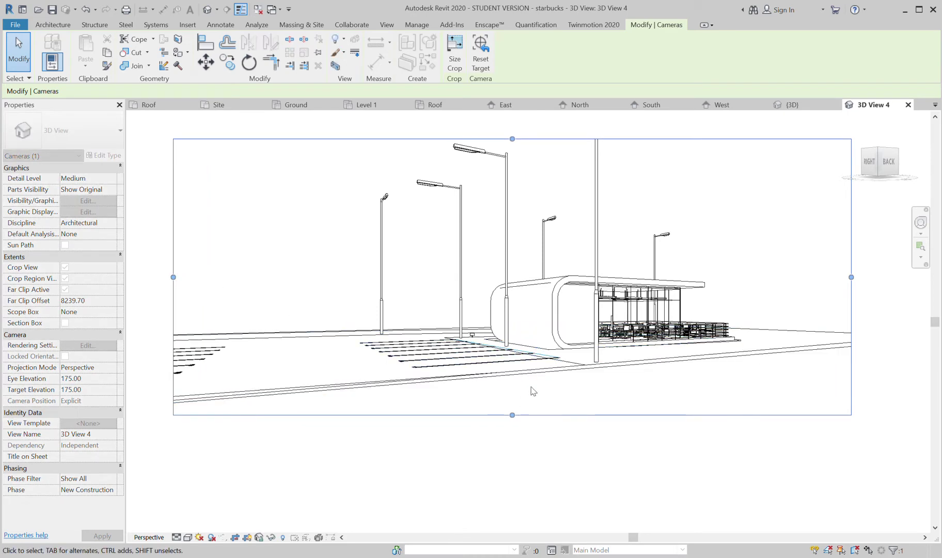
Step: Adjust the camera view with the steering wheel to an eye elevation of about 140 and a target elevation of about 164
{"action": "left_click", "coordinate": [921, 231]}
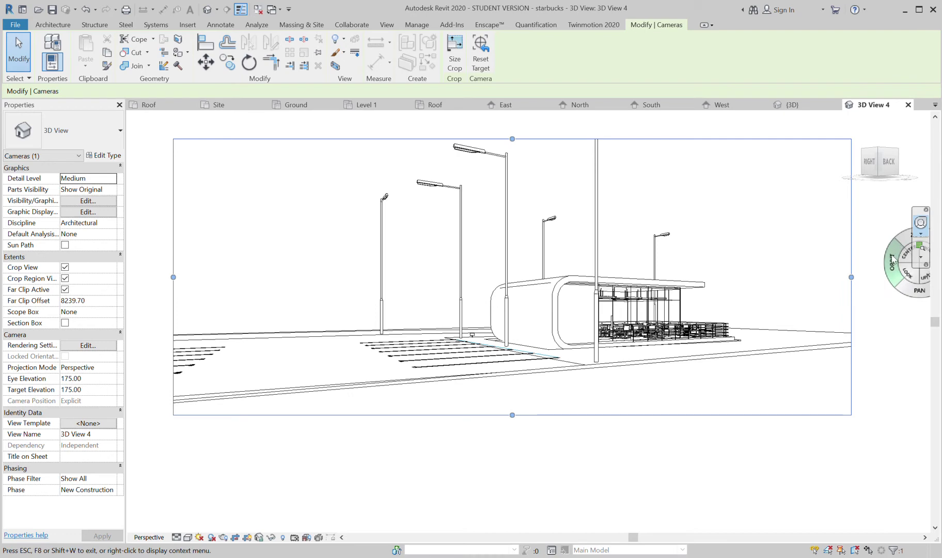
{"action": "left_click", "coordinate": [892, 257]}
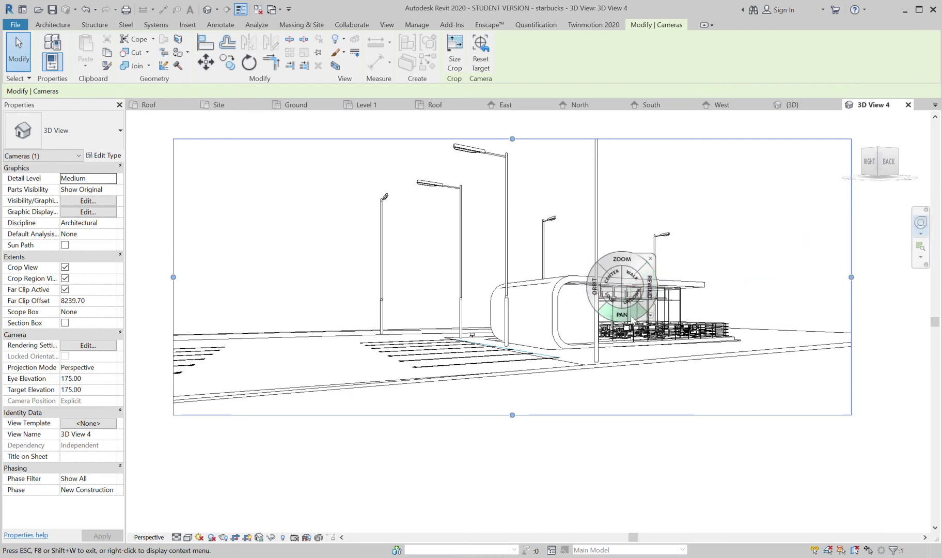
{"action": "mouse_move", "coordinate": [631, 320]}
{"action": "left_mouse_down"}
{"action": "mouse_move", "coordinate": [590, 308]}
{"action": "mouse_move", "coordinate": [601, 321]}
{"action": "mouse_move", "coordinate": [556, 328]}
{"action": "mouse_move", "coordinate": [492, 307]}
{"action": "mouse_move", "coordinate": [511, 323]}
{"action": "mouse_move", "coordinate": [601, 319]}
{"action": "mouse_move", "coordinate": [609, 304]}
{"action": "left_mouse_up"}
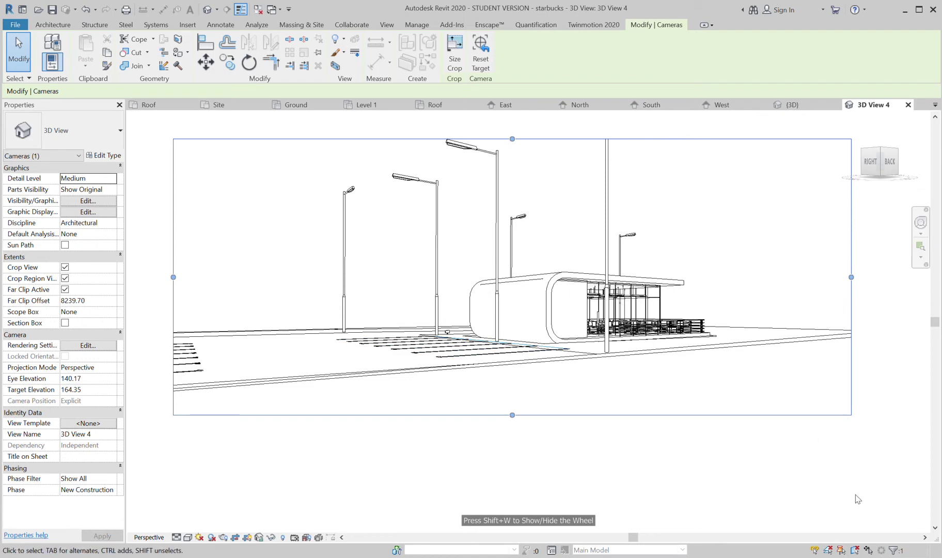
Step: Switch to the East elevation and show the new perspective view's camera in it
{"action": "key", "text": "Escape"}
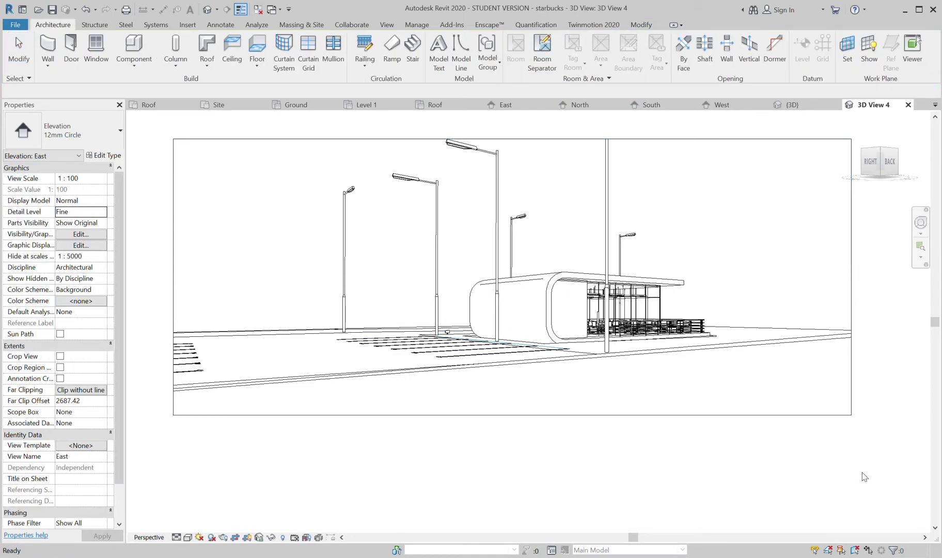
{"action": "right_click", "coordinate": [865, 476]}
{"action": "left_click", "coordinate": [862, 467]}
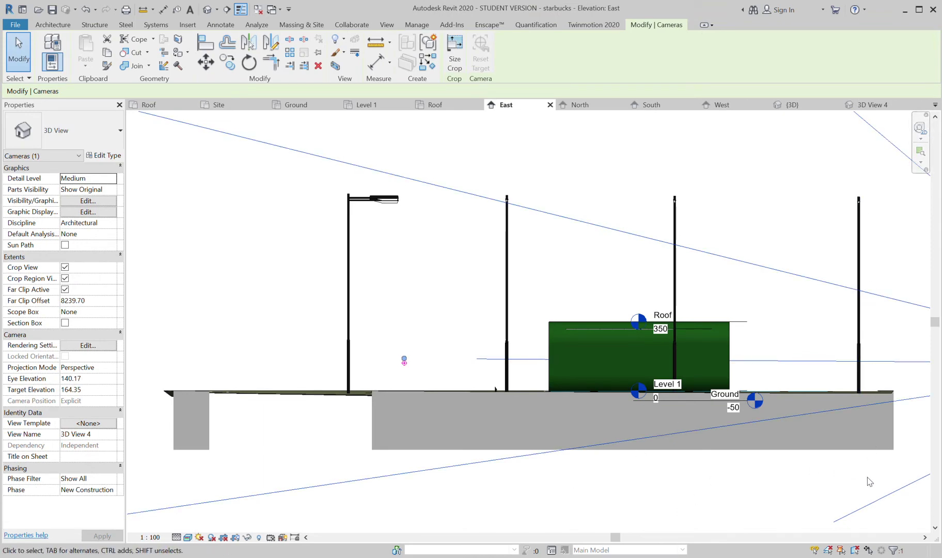
Step: Examine the perspective camera's position and view cone in the East elevation, comparing it with the 3D View 4 perspective
{"action": "scroll", "coordinate": [642, 338], "scroll_direction": "down", "scroll_amount": 5}
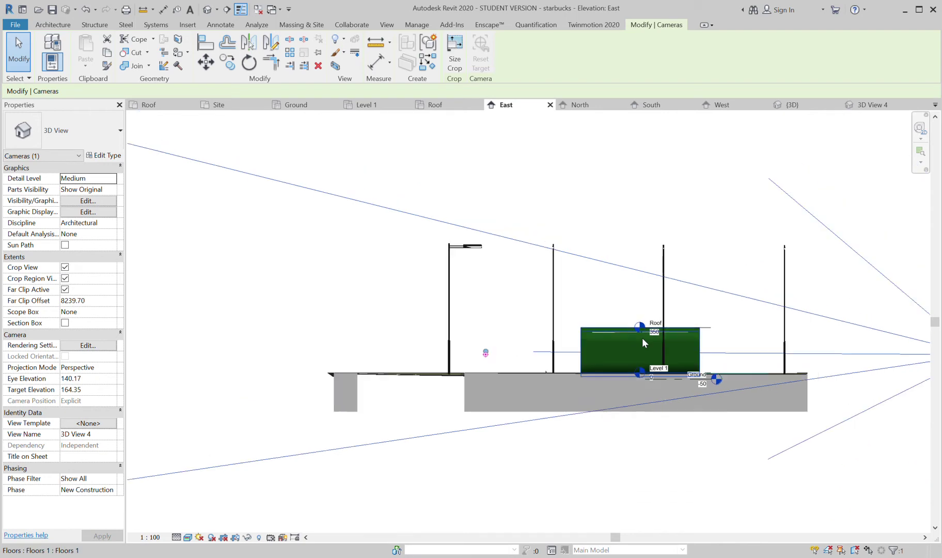
{"action": "scroll", "coordinate": [794, 392], "scroll_direction": "up", "scroll_amount": 4}
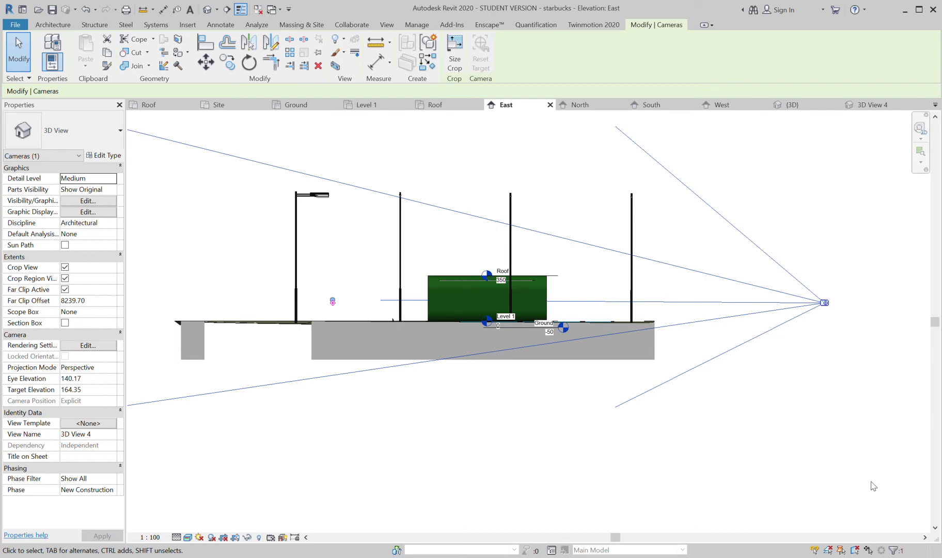
{"action": "key", "text": "ctrl+Tab"}
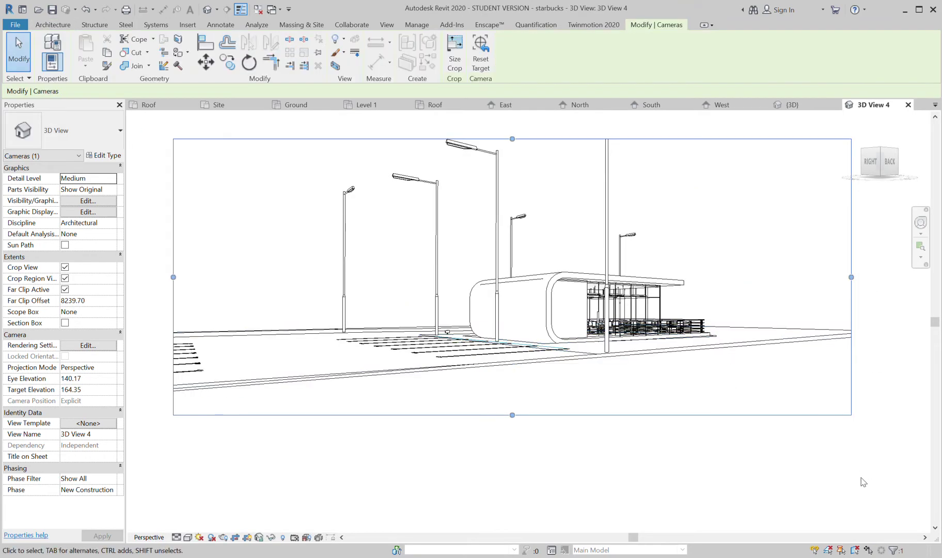
{"action": "key", "text": "ctrl+Tab"}
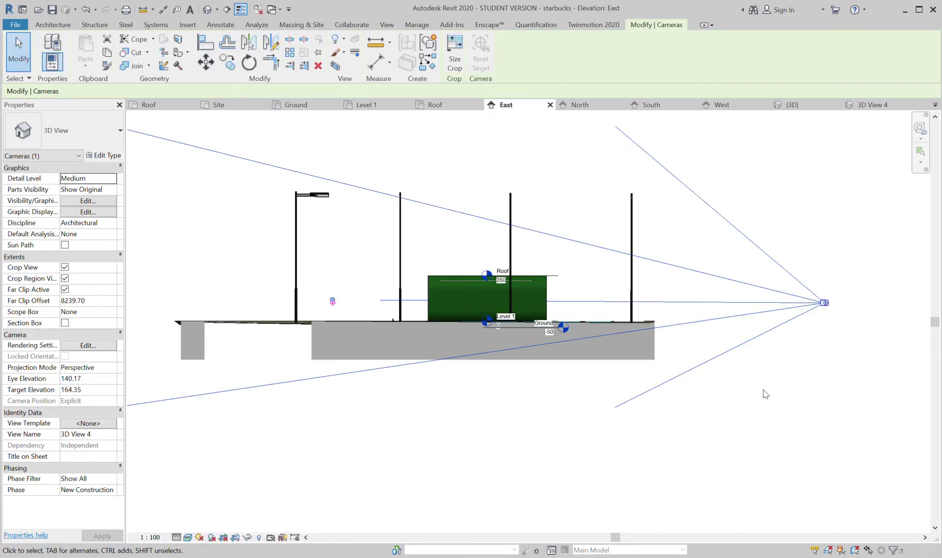
{"action": "scroll", "coordinate": [541, 351], "scroll_direction": "up", "scroll_amount": 2}
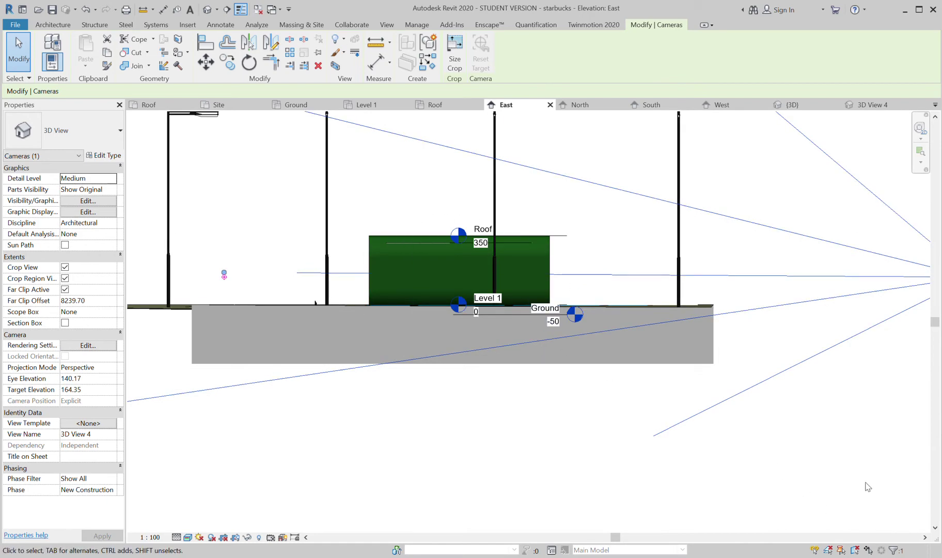
Step: Review the camera's position and the café in the North, South and West elevations in turn
{"action": "key", "text": "ctrl+Tab"}
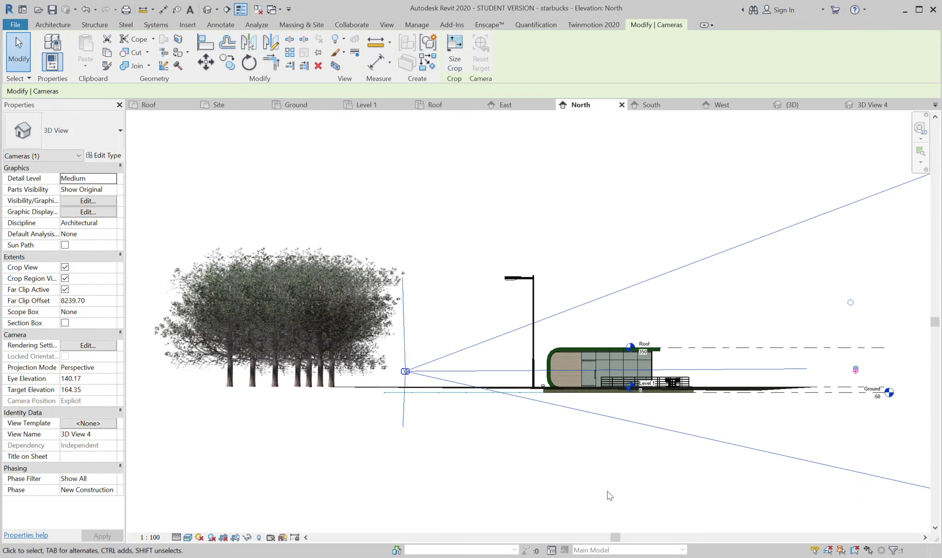
{"action": "middle_click_drag", "start_coordinate": [607, 495], "coordinate": [359, 373]}
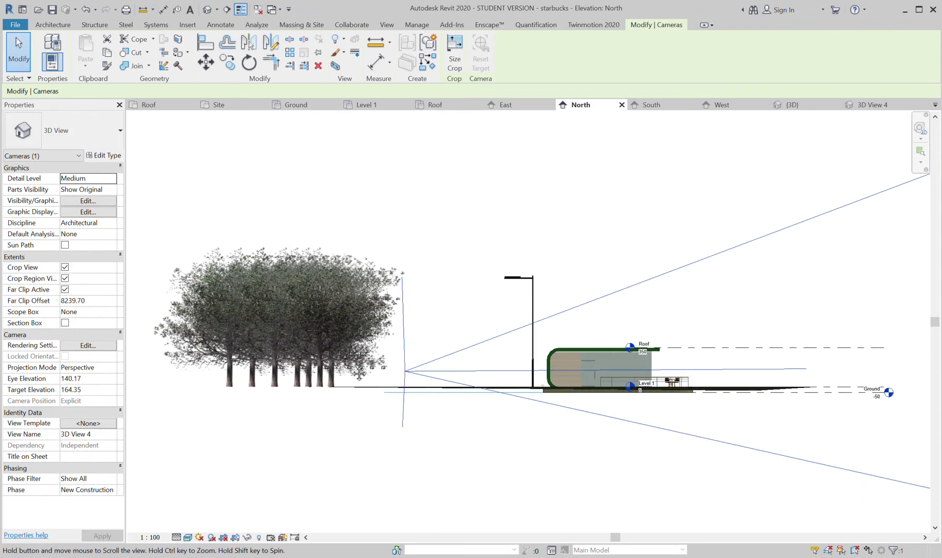
{"action": "key", "text": "ctrl+Tab"}
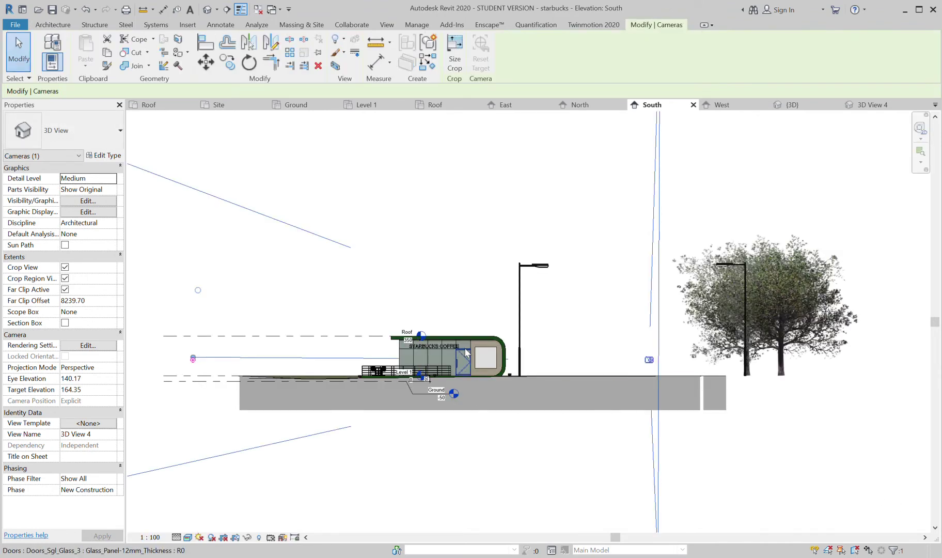
{"action": "scroll", "coordinate": [465, 352], "scroll_direction": "up", "scroll_amount": 3}
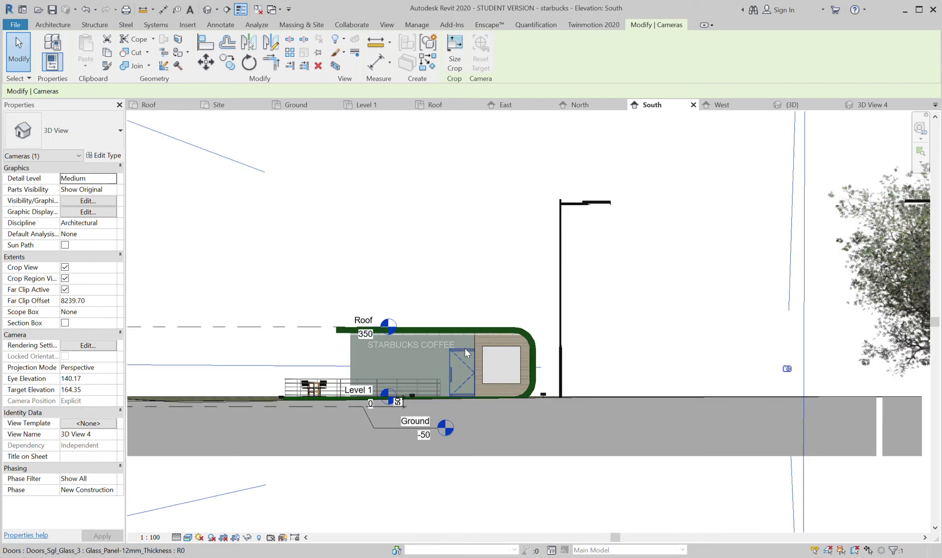
{"action": "scroll", "coordinate": [412, 346], "scroll_direction": "up", "scroll_amount": 1}
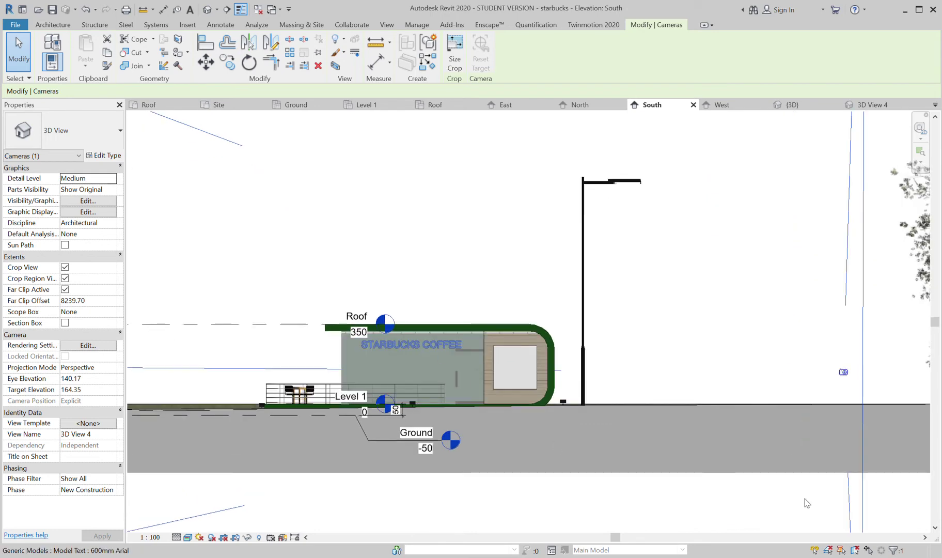
{"action": "key", "text": "ctrl+Tab"}
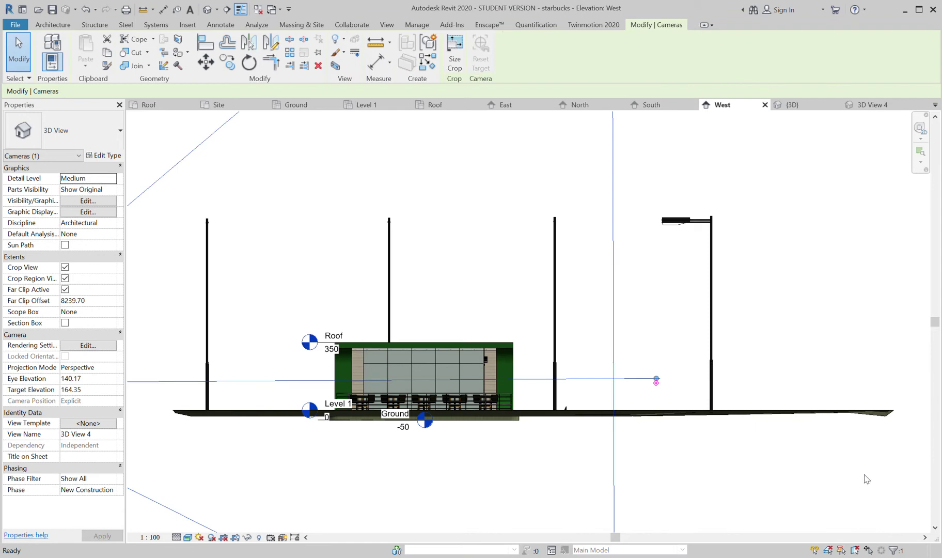
Step: Return to the East elevation and show it in the Hidden Line visual style
{"action": "key", "text": "ctrl+Tab"}
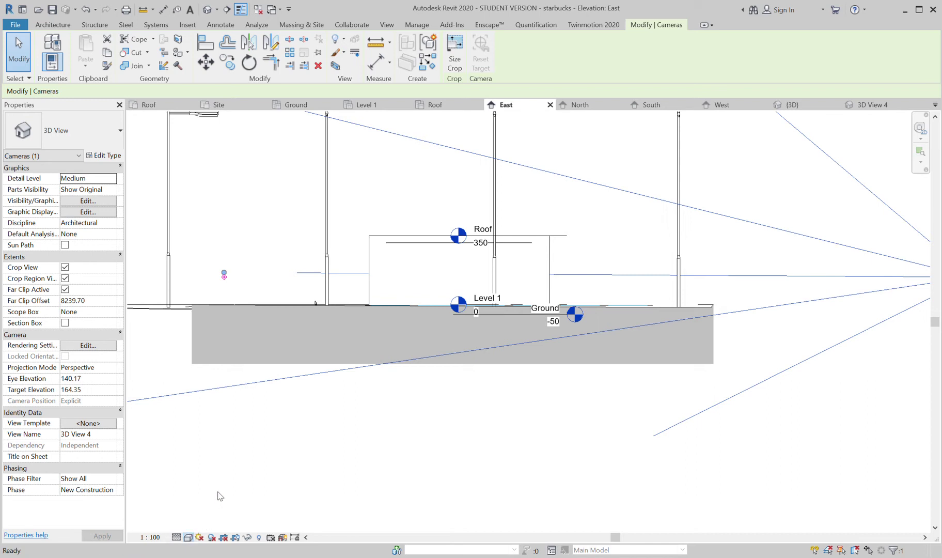
{"action": "scroll", "coordinate": [515, 473], "scroll_direction": "down", "scroll_amount": 1}
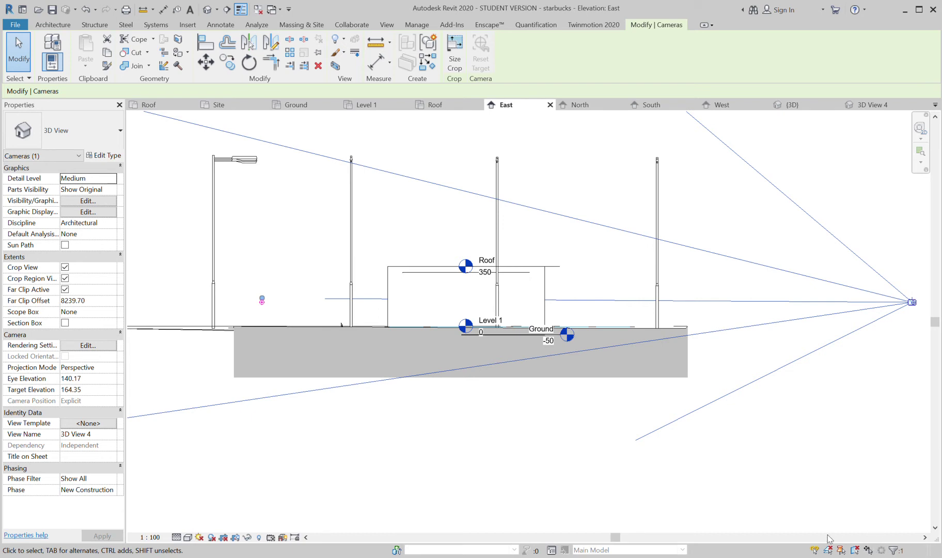
Step: Create sheet A100 with the A1 metric title block and place the Ground floor plan on it
{"action": "key", "text": "Escape"}
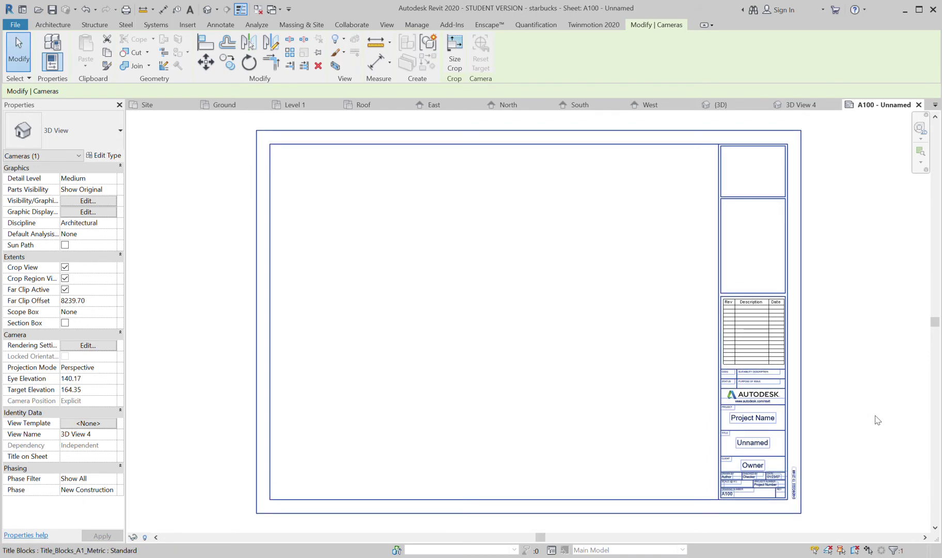
{"action": "left_click", "coordinate": [874, 320]}
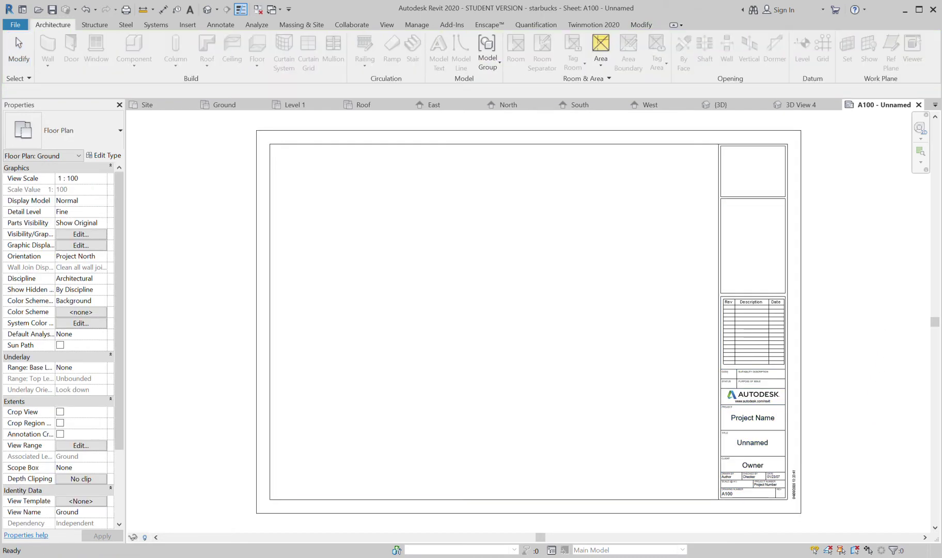
{"action": "left_click_drag", "start_coordinate": [3, 226], "coordinate": [372, 228]}
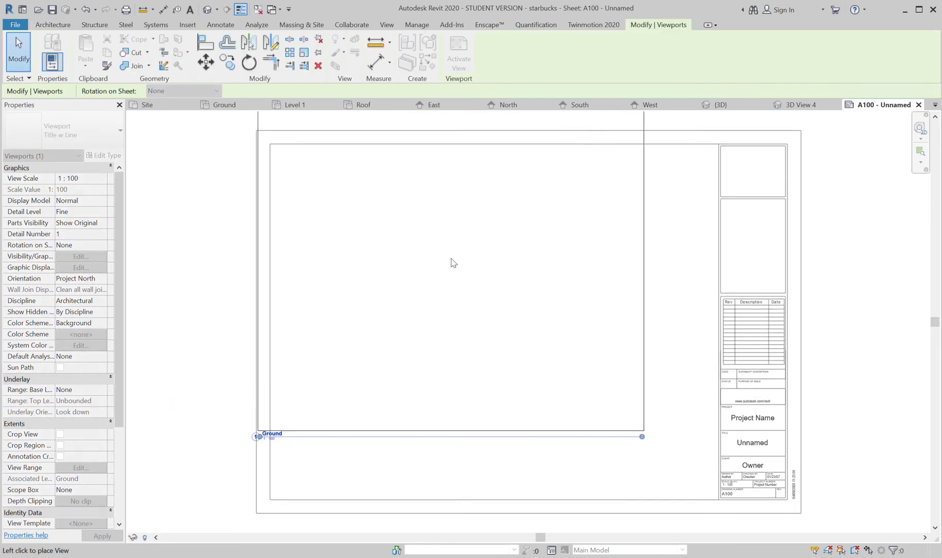
{"action": "scroll", "coordinate": [451, 262], "scroll_direction": "down", "scroll_amount": 2}
{"action": "left_click", "coordinate": [462, 299]}
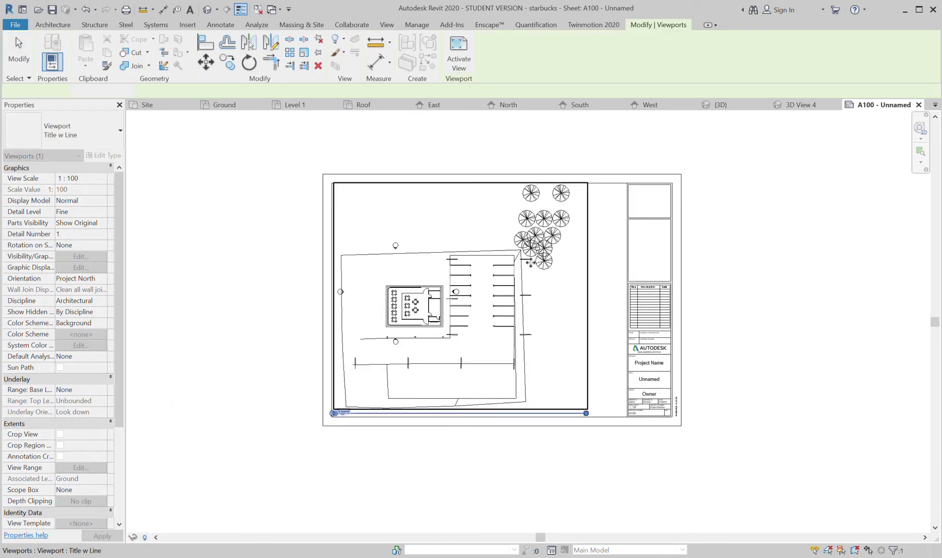
Step: Set the Ground viewport's scale to 1:200 and move it to the upper-left corner of the sheet
{"action": "left_click", "coordinate": [100, 179]}
{"action": "key", "text": "Down"}
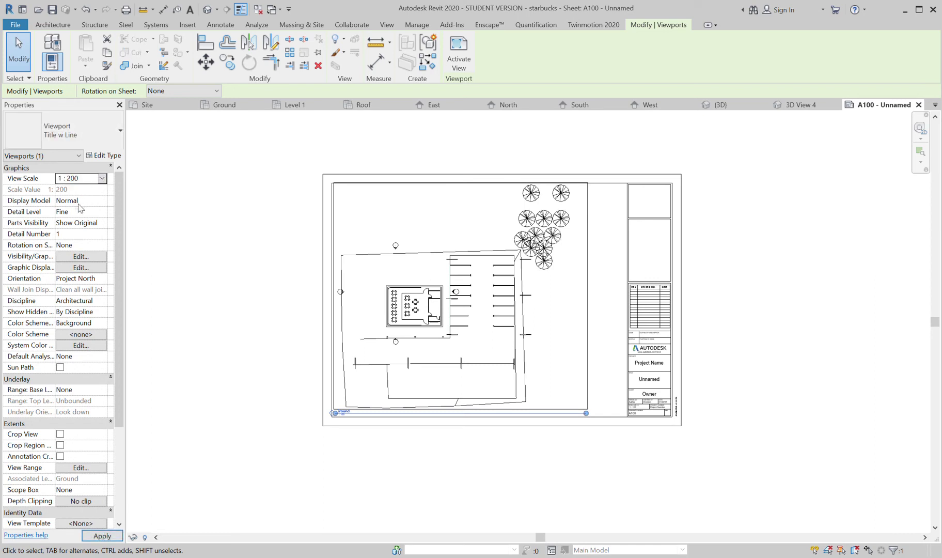
{"action": "left_click", "coordinate": [102, 536]}
{"action": "left_click_drag", "start_coordinate": [407, 348], "coordinate": [412, 257]}
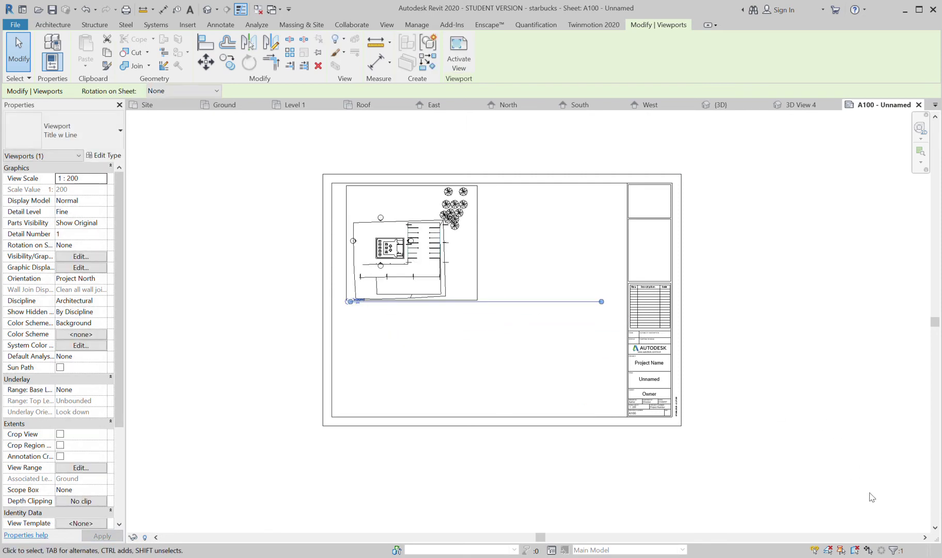
Step: Place the West elevation on the sheet below the Ground plan and review the title block's fields
{"action": "left_click", "coordinate": [870, 508]}
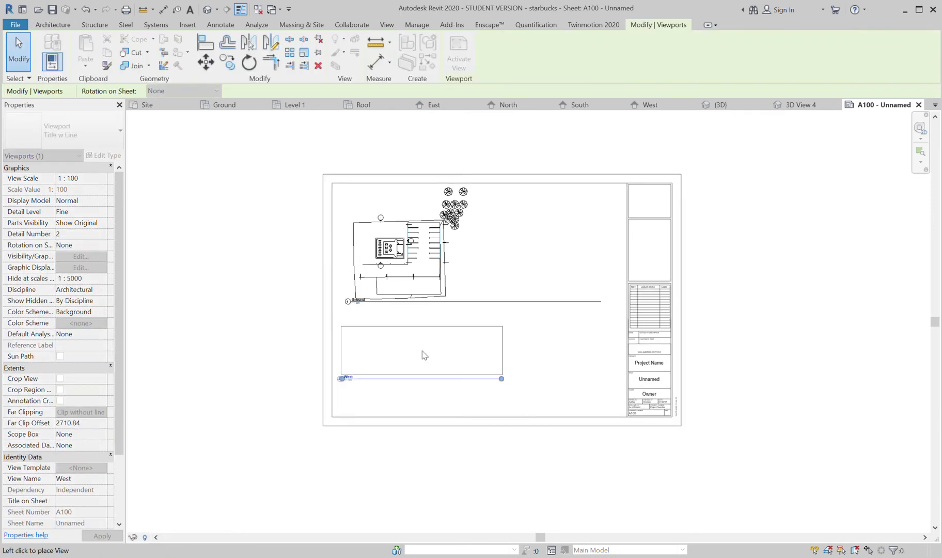
{"action": "left_click", "coordinate": [460, 367]}
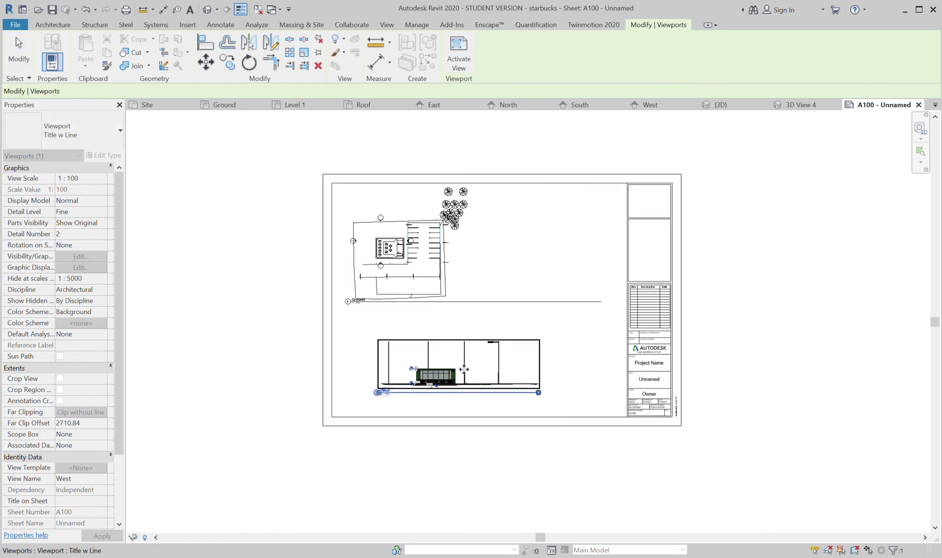
{"action": "left_click", "coordinate": [594, 485]}
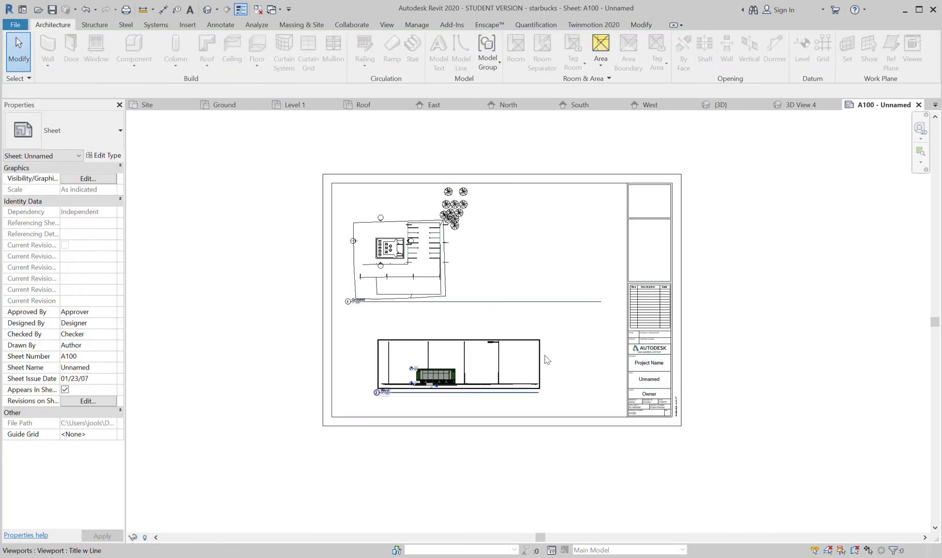
{"action": "scroll", "coordinate": [630, 279], "scroll_direction": "up", "scroll_amount": 2}
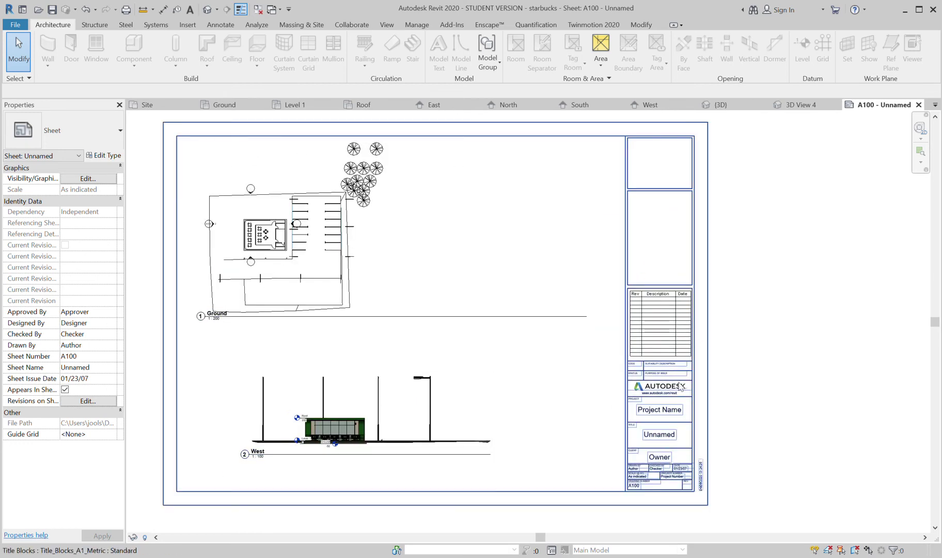
{"action": "scroll", "coordinate": [677, 408], "scroll_direction": "up", "scroll_amount": 3}
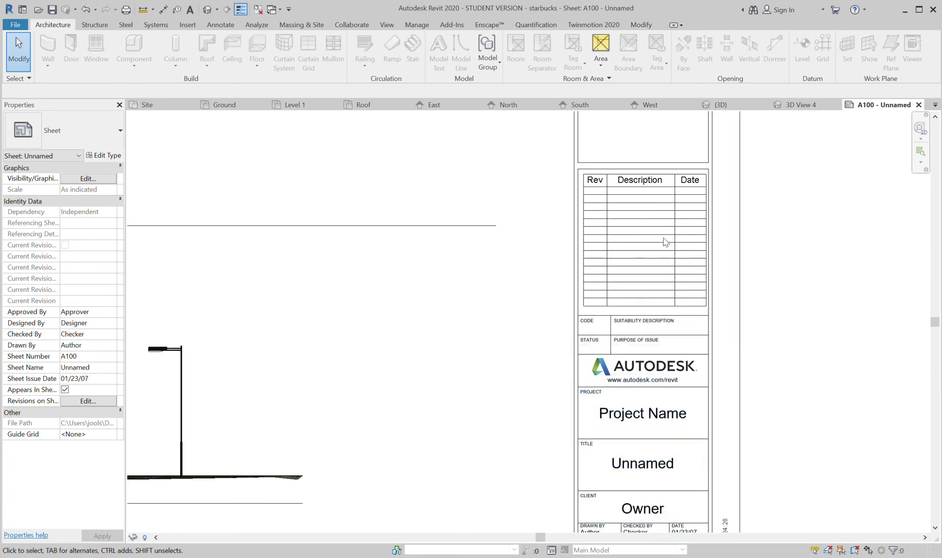
{"action": "scroll", "coordinate": [665, 377], "scroll_direction": "down", "scroll_amount": 4}
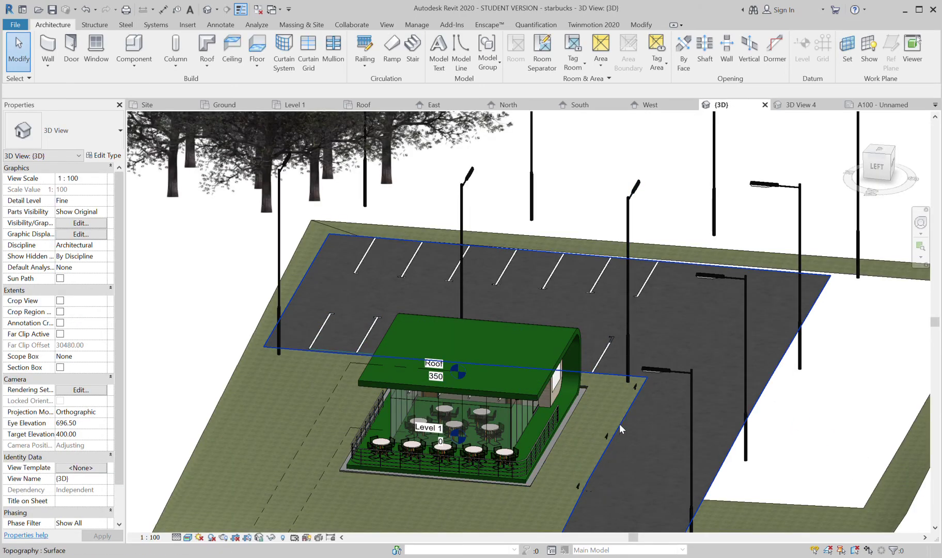
Step: In the {3D} view, examine the building pad's corner where it meets the terrain under the café's curved wall
{"action": "middle_click_drag", "start_coordinate": [638, 459], "coordinate": [438, 401], "text": "shift"}
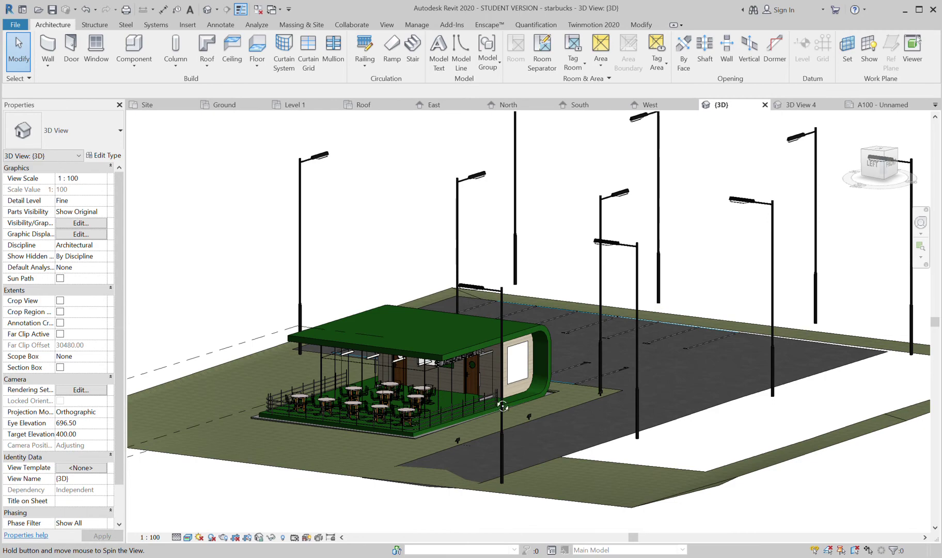
{"action": "scroll", "coordinate": [494, 396], "scroll_direction": "up", "scroll_amount": 4}
{"action": "scroll", "coordinate": [664, 386], "scroll_direction": "up", "scroll_amount": 1}
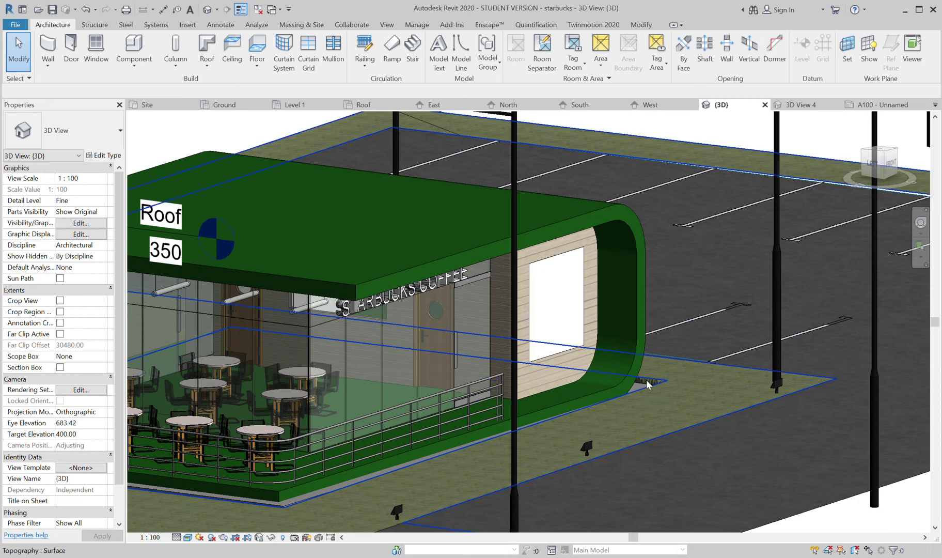
{"action": "scroll", "coordinate": [647, 381], "scroll_direction": "up", "scroll_amount": 4}
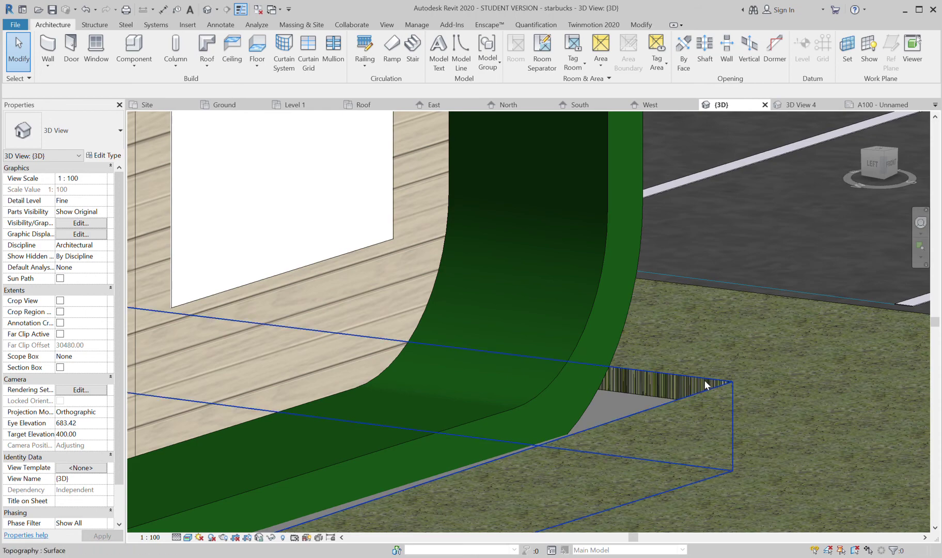
{"action": "scroll", "coordinate": [705, 379], "scroll_direction": "down", "scroll_amount": 5}
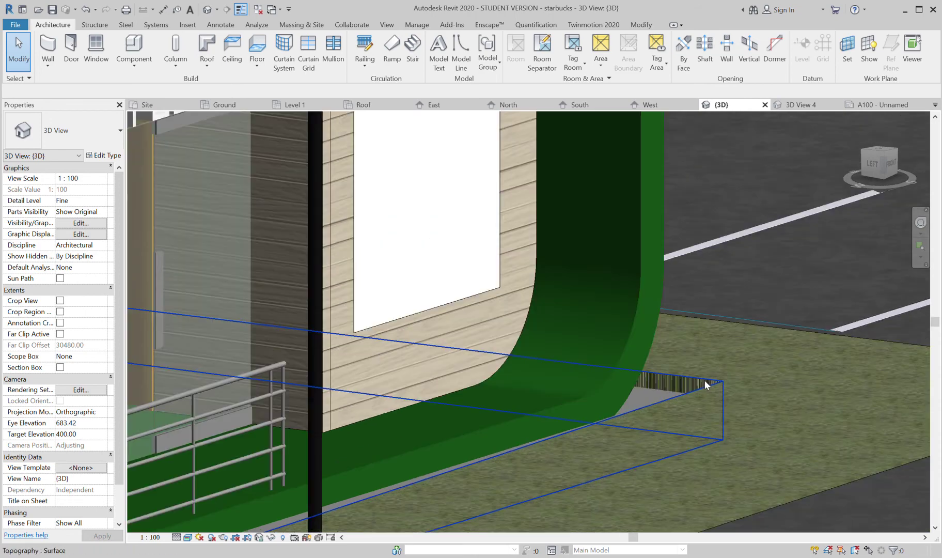
{"action": "scroll", "coordinate": [706, 385], "scroll_direction": "down", "scroll_amount": 3}
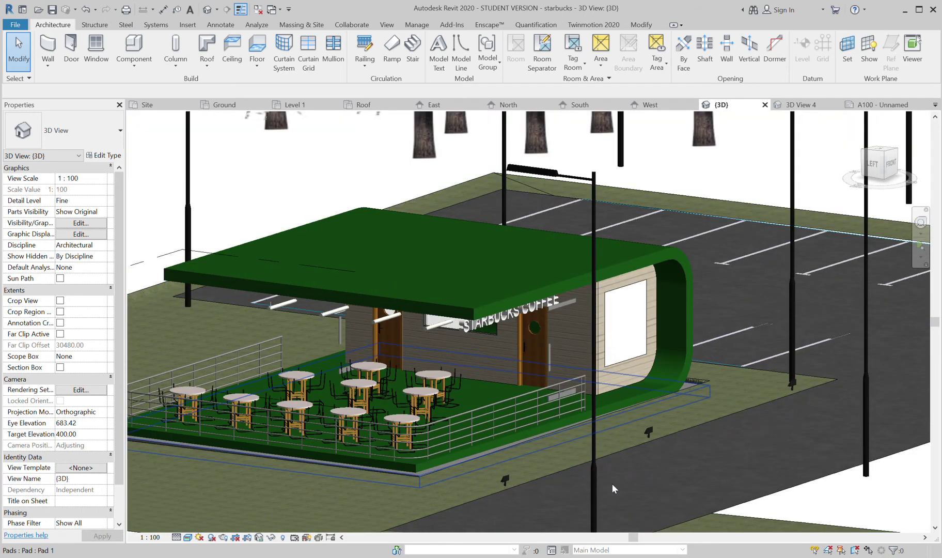
Step: Inspect the asphalt parking surface and the open area beside it, selecting the surface and clearing the selection
{"action": "middle_click_drag", "start_coordinate": [761, 472], "coordinate": [668, 428], "text": "shift"}
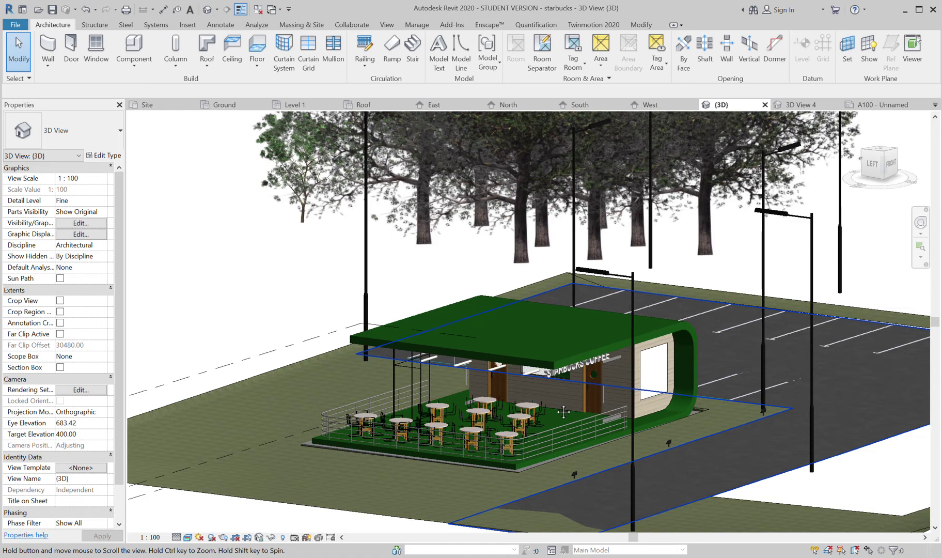
{"action": "middle_click_drag", "start_coordinate": [558, 407], "coordinate": [816, 505], "text": "shift"}
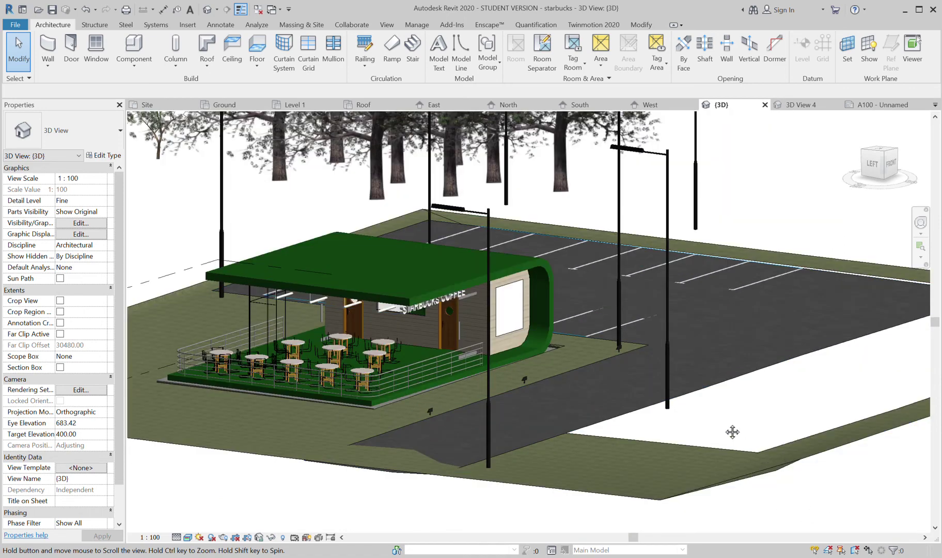
{"action": "scroll", "coordinate": [726, 428], "scroll_direction": "up", "scroll_amount": 5}
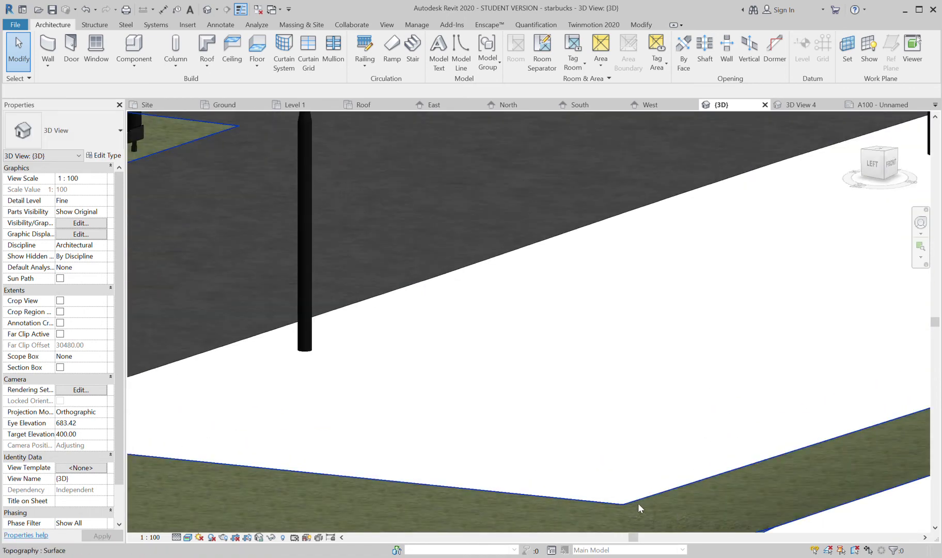
{"action": "left_click", "coordinate": [238, 345]}
{"action": "scroll", "coordinate": [523, 391], "scroll_direction": "down", "scroll_amount": 5}
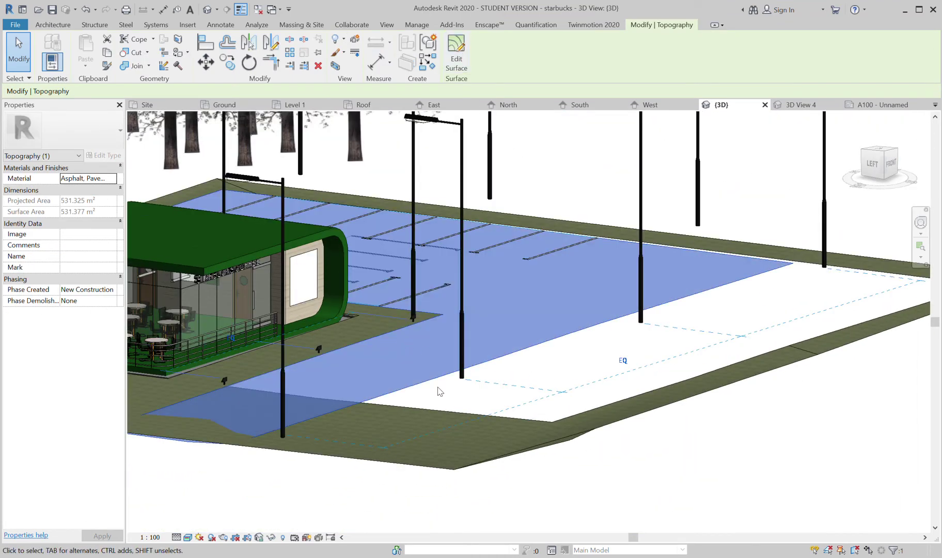
{"action": "left_click", "coordinate": [563, 495]}
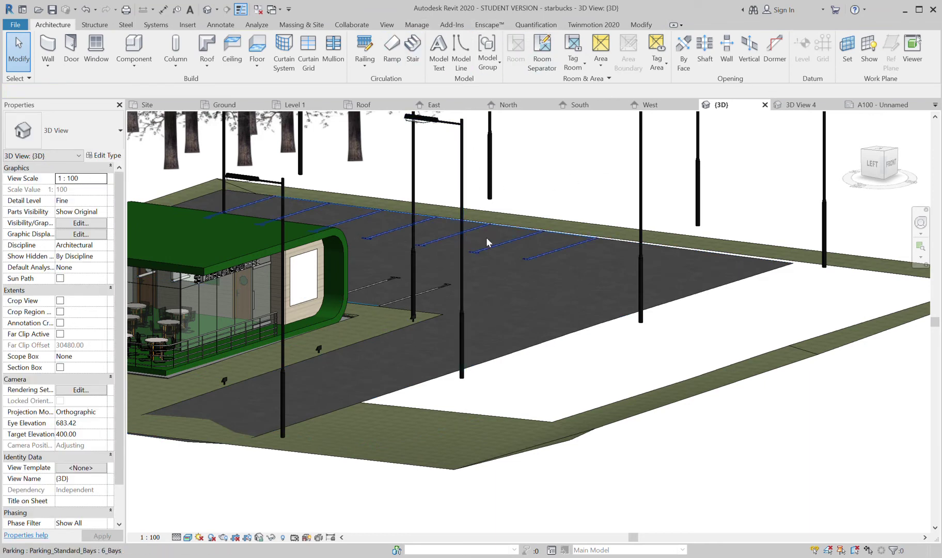
Step: Open the asphalt parking surface for editing to view its boundary points, leave the surface edit and clear the selection
{"action": "left_click", "coordinate": [624, 240]}
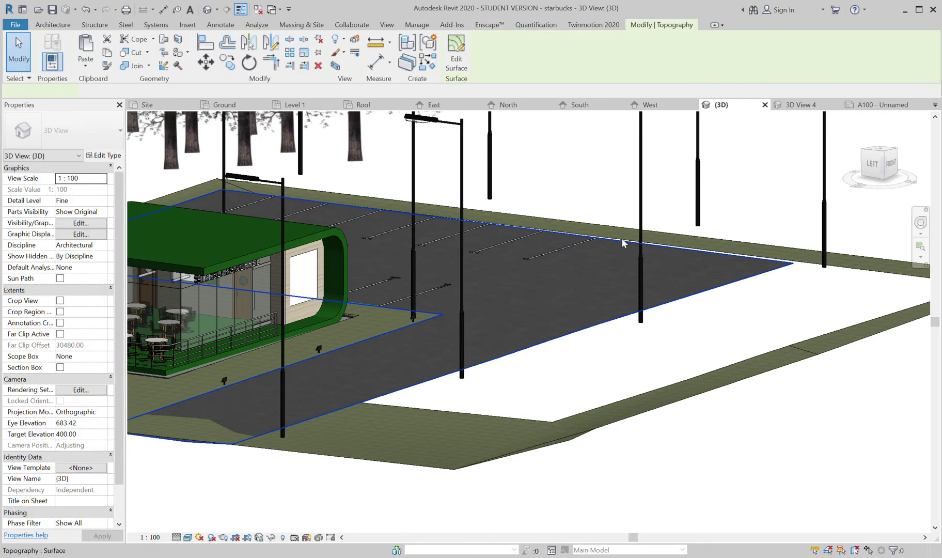
{"action": "left_click", "coordinate": [456, 52]}
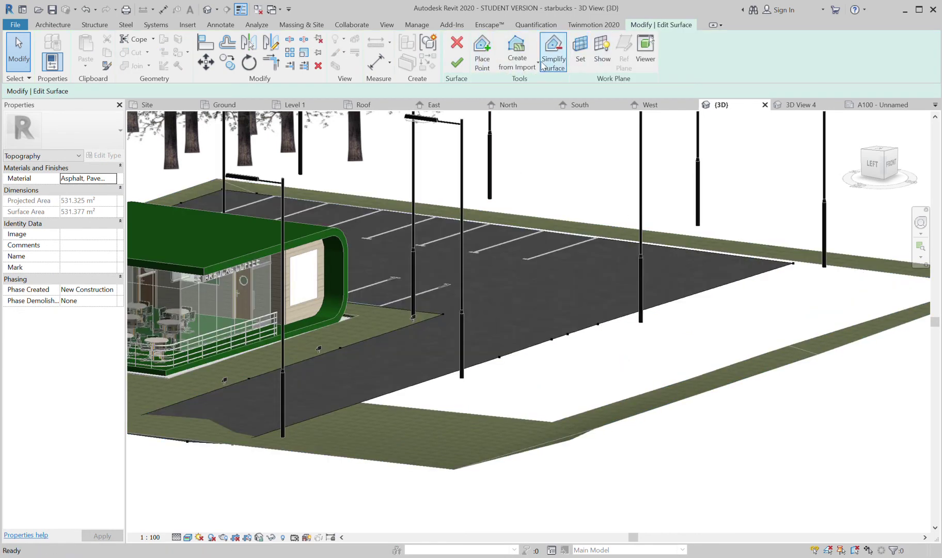
{"action": "left_click", "coordinate": [457, 63]}
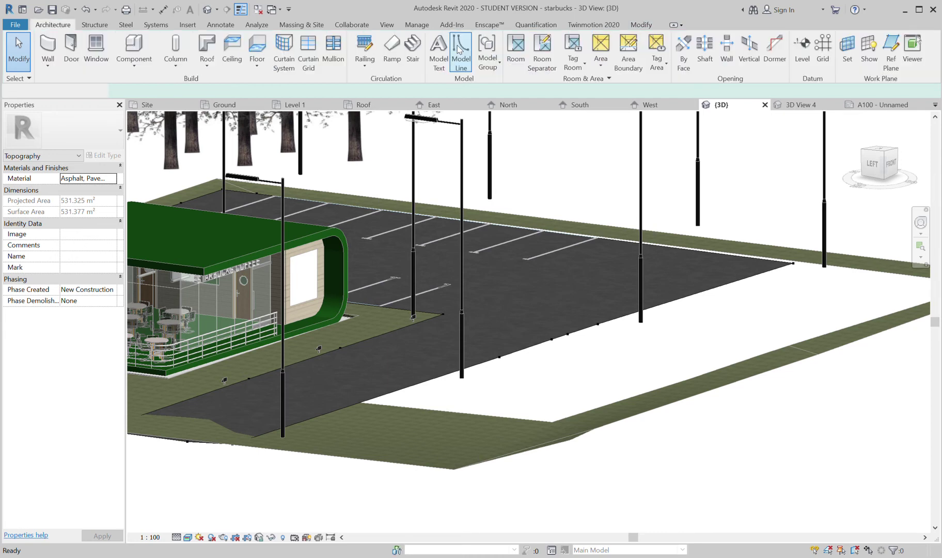
{"action": "key", "text": "Escape"}
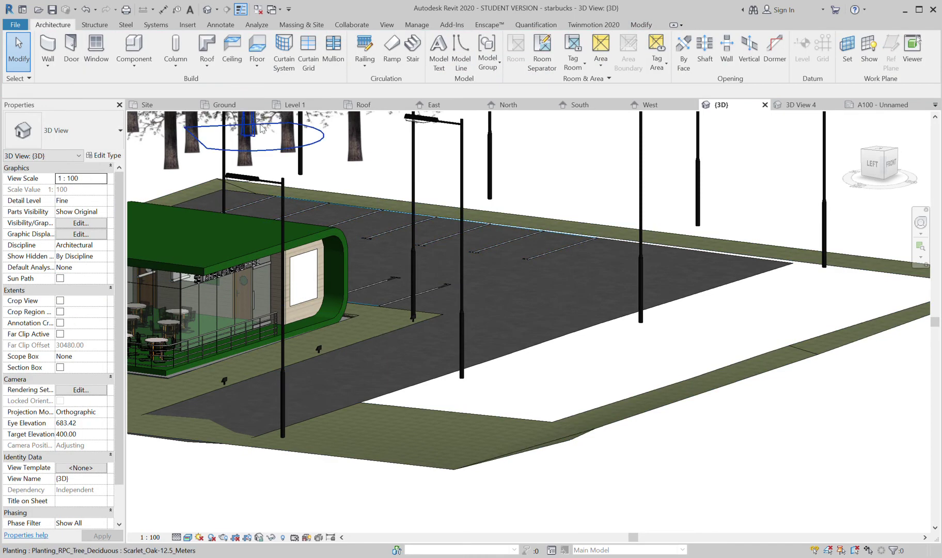
{"action": "left_click", "coordinate": [301, 24]}
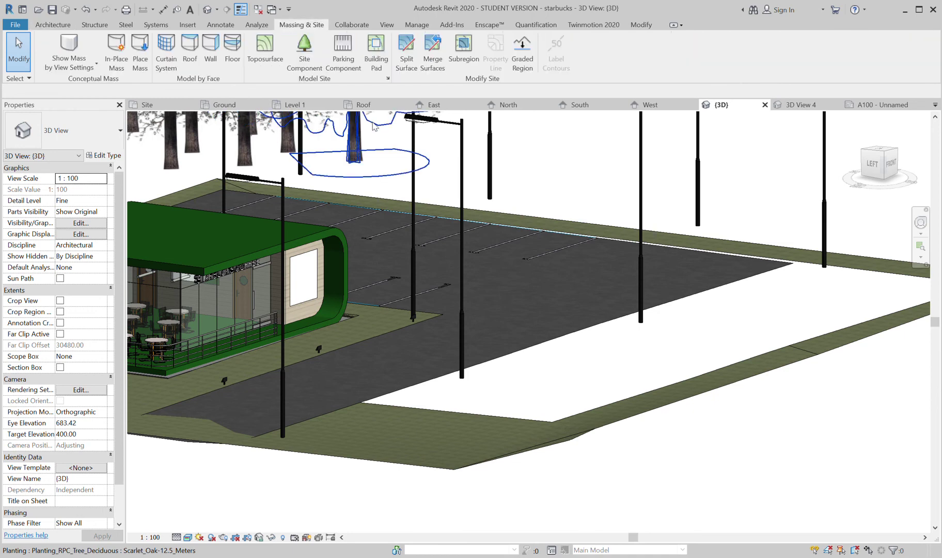
{"action": "left_click", "coordinate": [265, 49]}
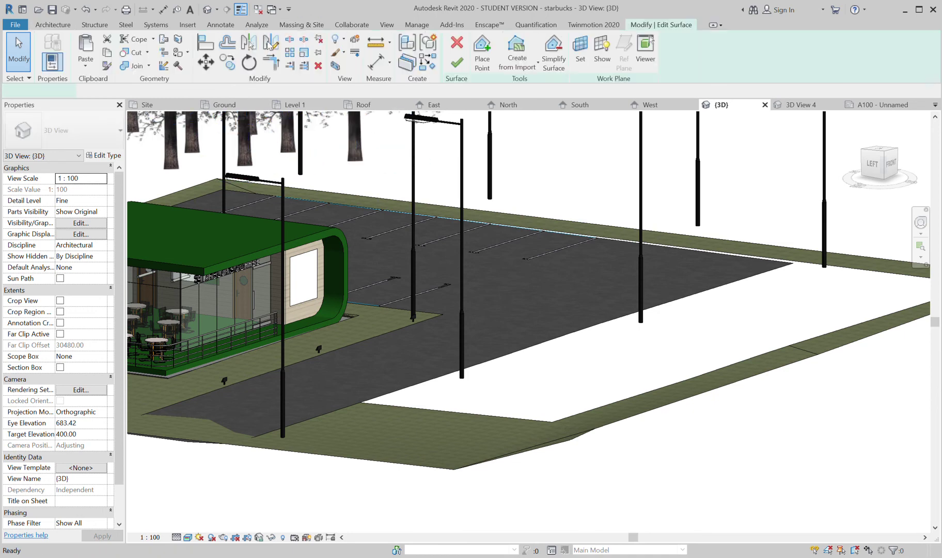
{"action": "left_click", "coordinate": [485, 61]}
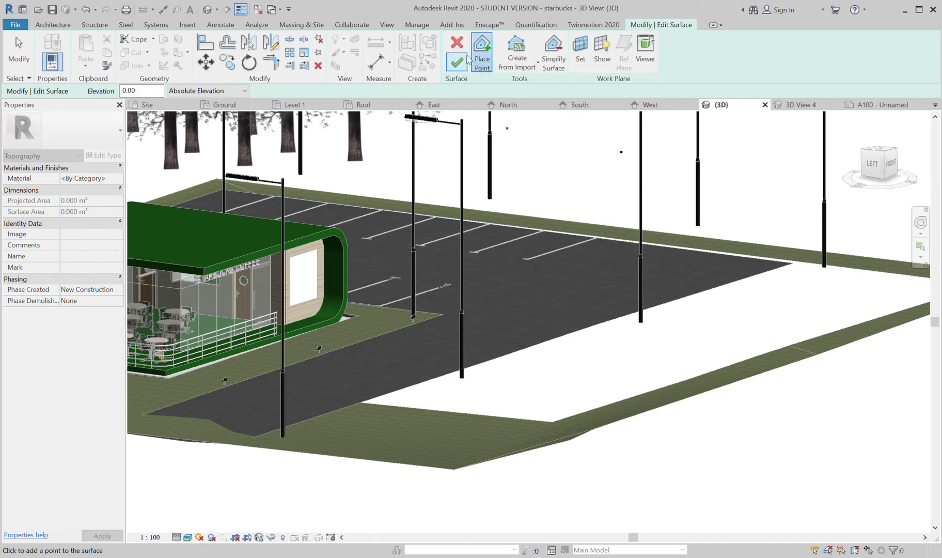
{"action": "left_click", "coordinate": [458, 45]}
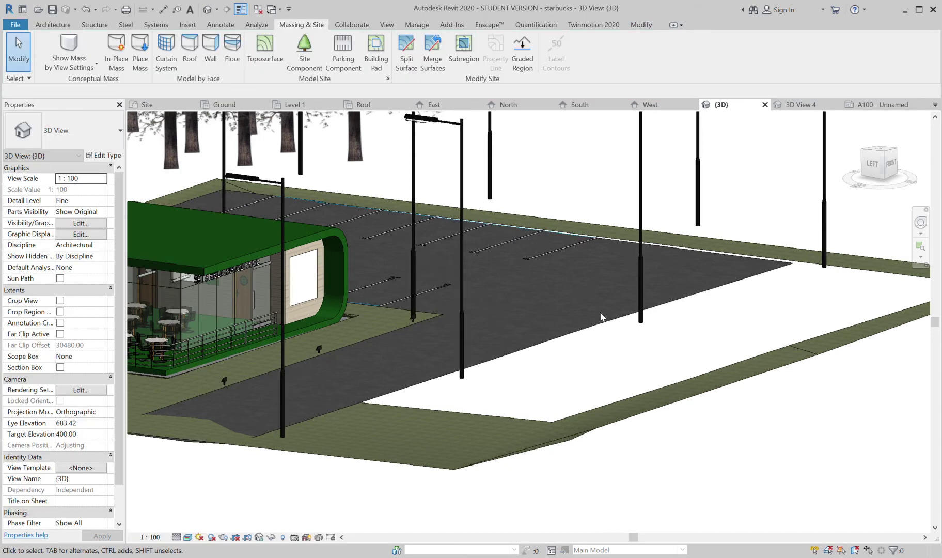
Step: Inspect the site from below and the café terrace from several sides, selecting the 900mm_Pipe railing around the tables
{"action": "scroll", "coordinate": [601, 316], "scroll_direction": "down", "scroll_amount": 2}
{"action": "scroll", "coordinate": [614, 389], "scroll_direction": "down", "scroll_amount": 1}
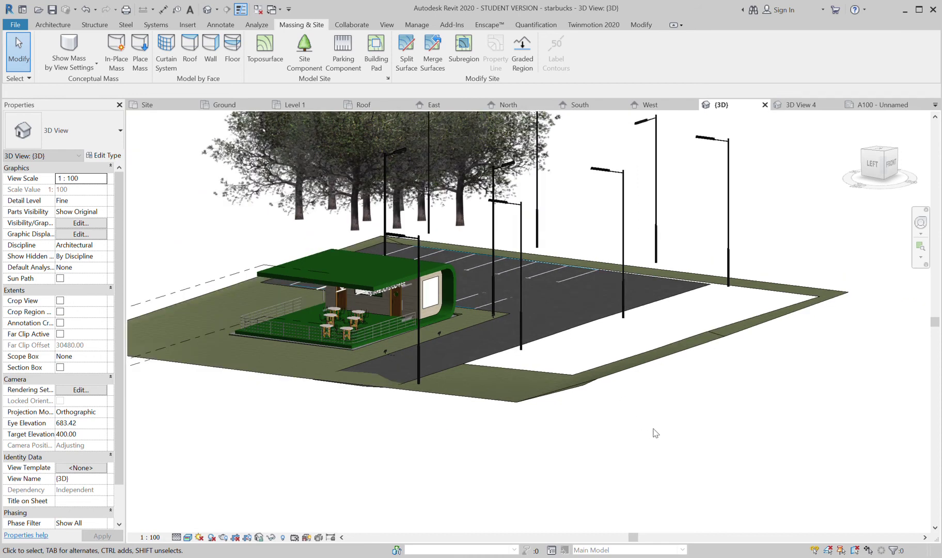
{"action": "middle_click_drag", "start_coordinate": [631, 437], "coordinate": [463, 282], "text": "shift"}
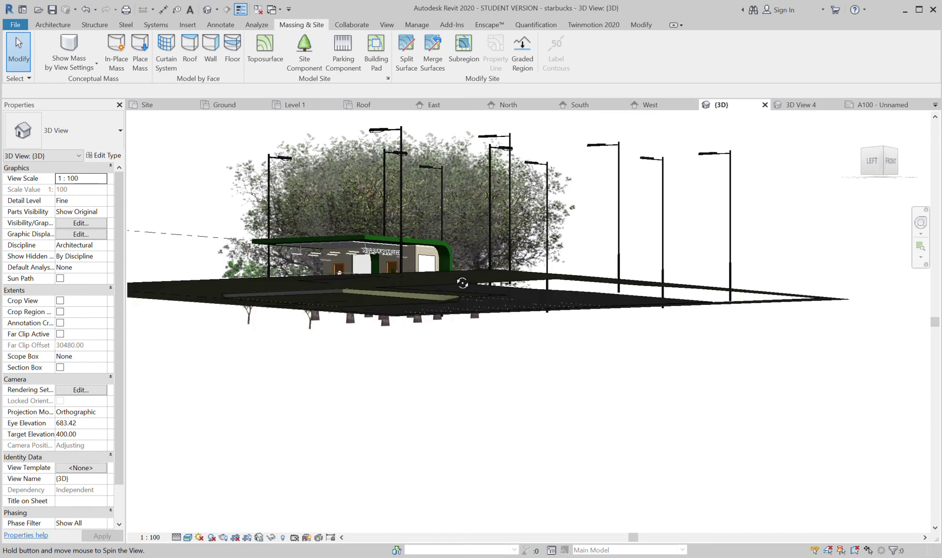
{"action": "middle_click_drag", "start_coordinate": [281, 259], "coordinate": [424, 329], "text": "shift"}
{"action": "scroll", "coordinate": [424, 329], "scroll_direction": "up", "scroll_amount": 6}
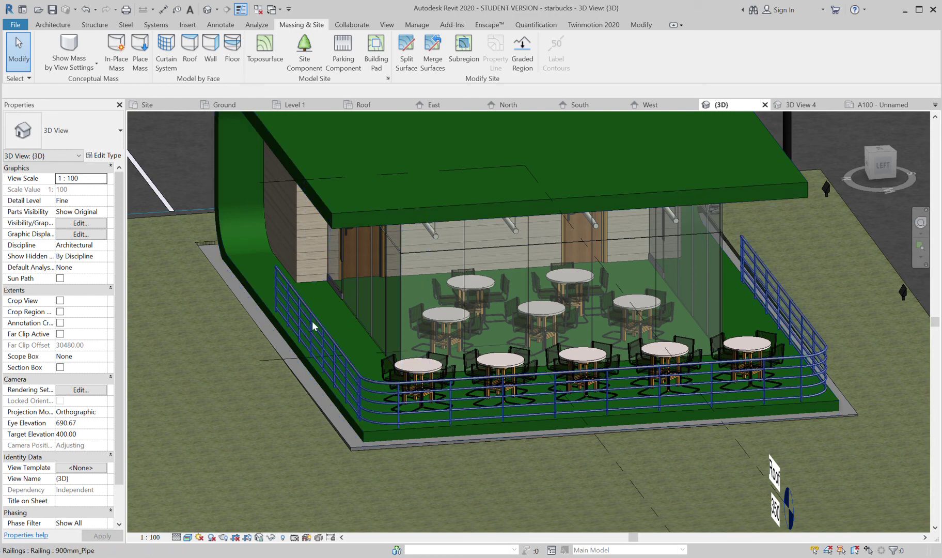
{"action": "left_click", "coordinate": [299, 297]}
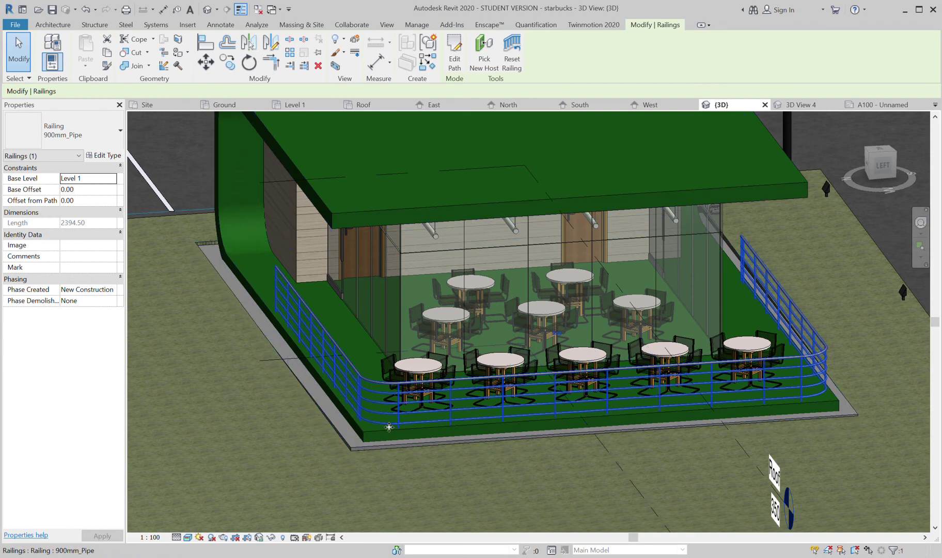
{"action": "middle_click_drag", "start_coordinate": [405, 440], "coordinate": [480, 393], "text": "shift"}
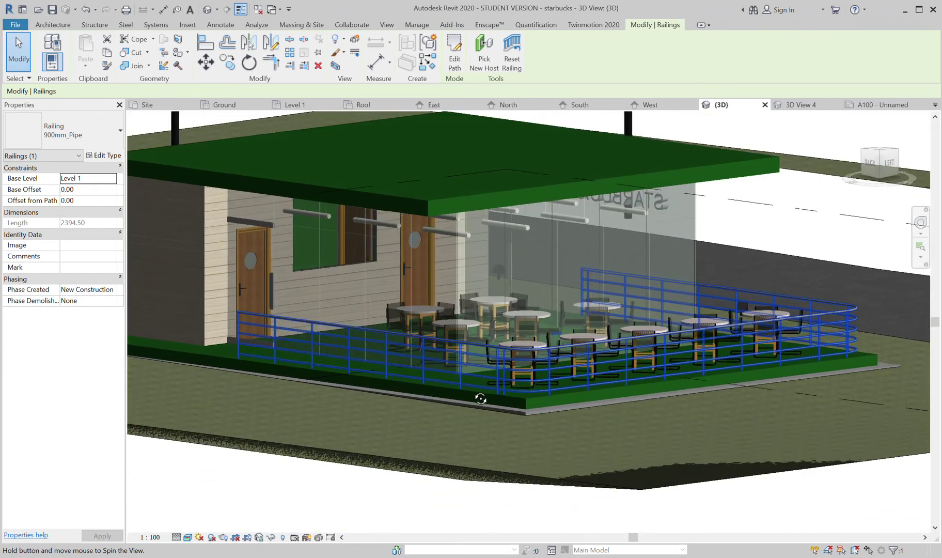
{"action": "scroll", "coordinate": [329, 241], "scroll_direction": "down", "scroll_amount": 2}
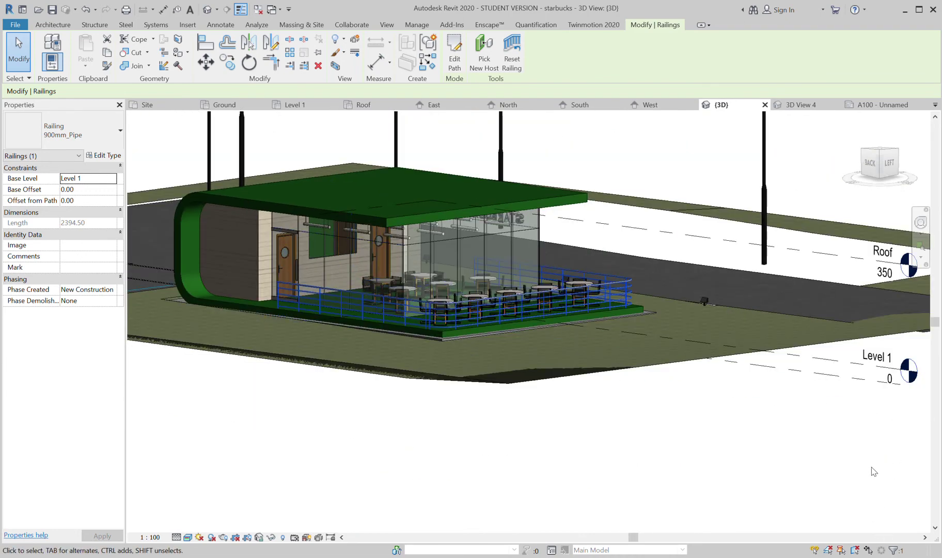
Step: In the South elevation, show the Ground level's head at its left end and hide the one at its right end
{"action": "key", "text": "ctrl+Tab"}
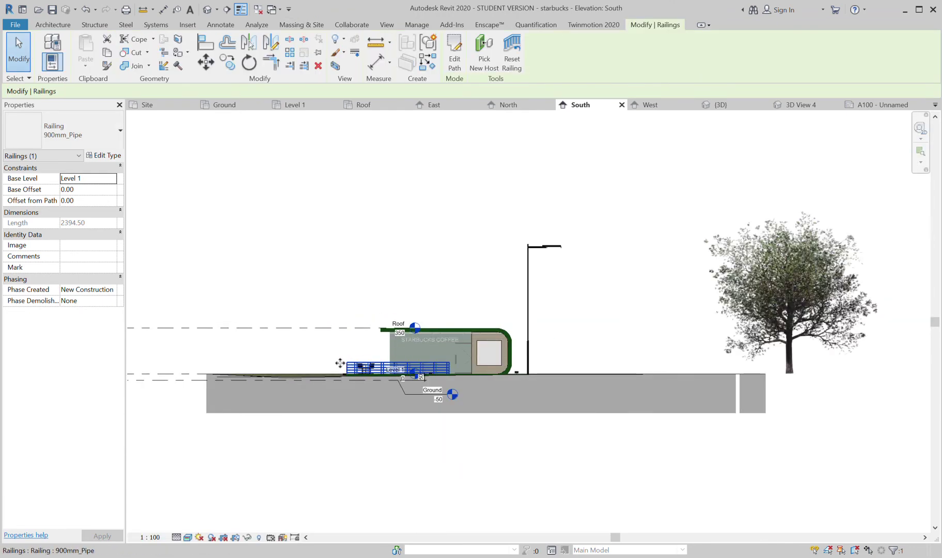
{"action": "scroll", "coordinate": [264, 398], "scroll_direction": "down", "scroll_amount": 3}
{"action": "middle_click_drag", "start_coordinate": [489, 430], "coordinate": [323, 406]}
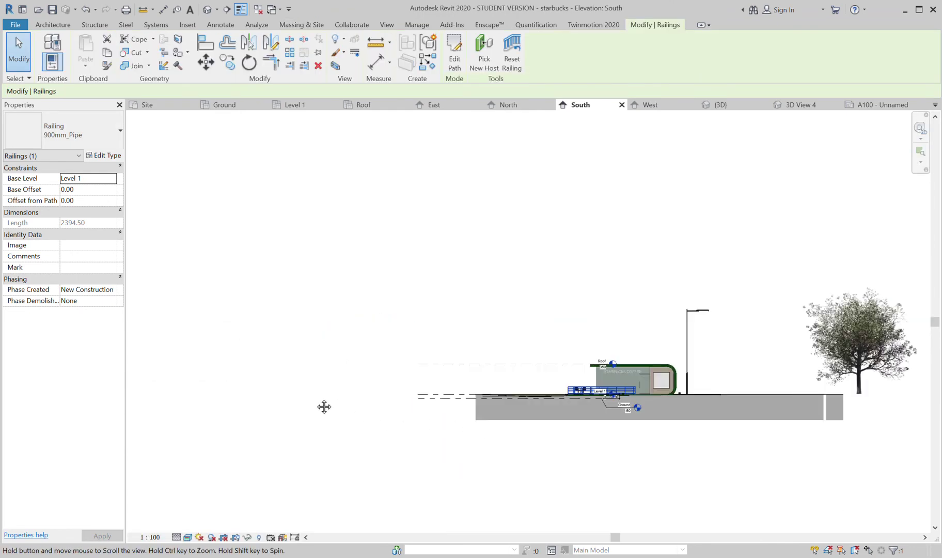
{"action": "scroll", "coordinate": [465, 402], "scroll_direction": "up", "scroll_amount": 3}
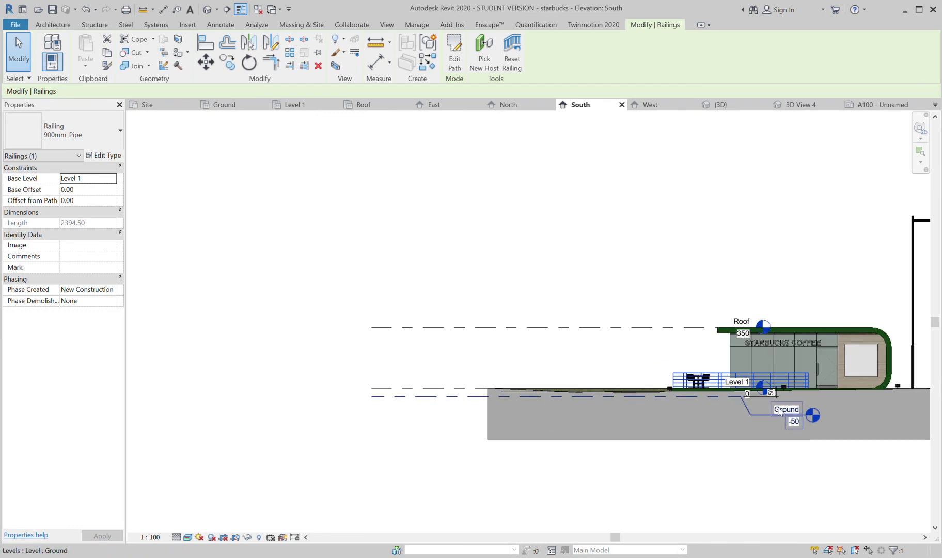
{"action": "middle_click_drag", "start_coordinate": [679, 284], "coordinate": [588, 276]}
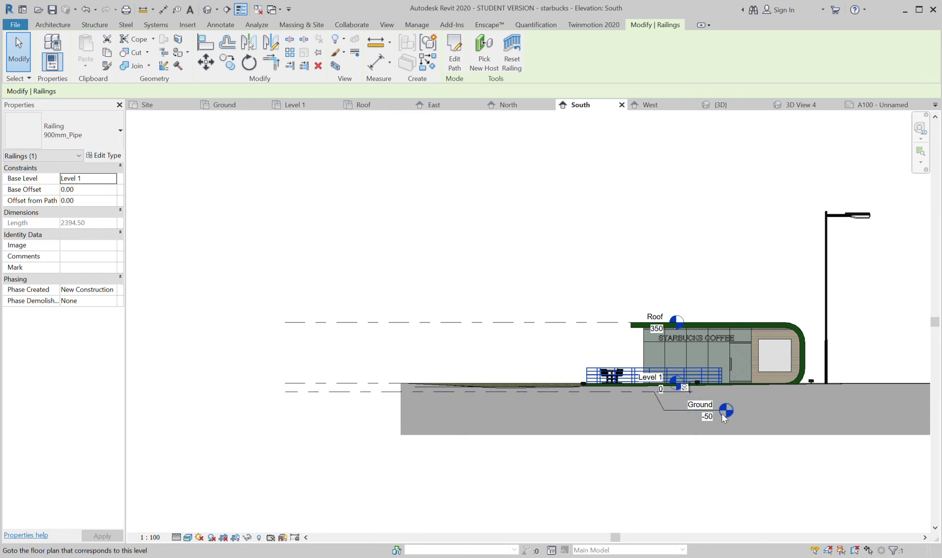
{"action": "left_click", "coordinate": [292, 397]}
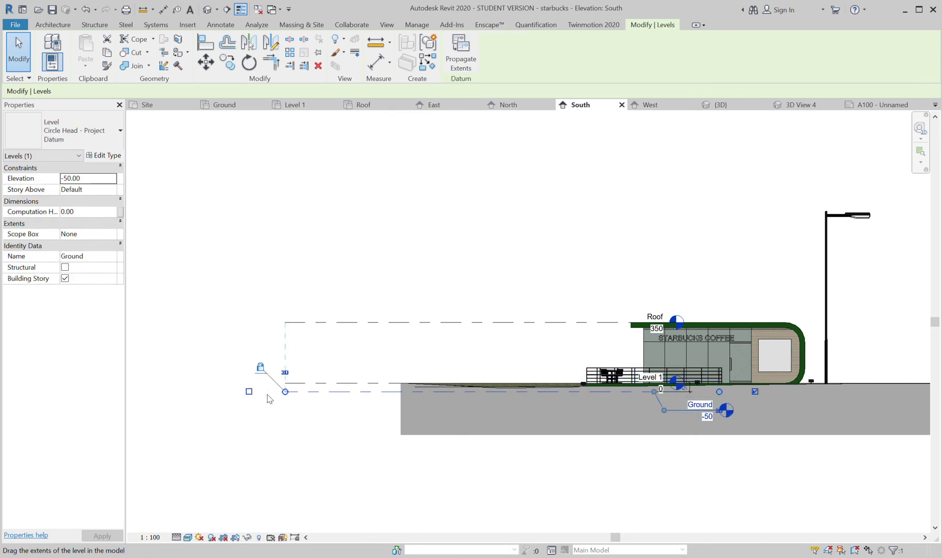
{"action": "left_click", "coordinate": [249, 390]}
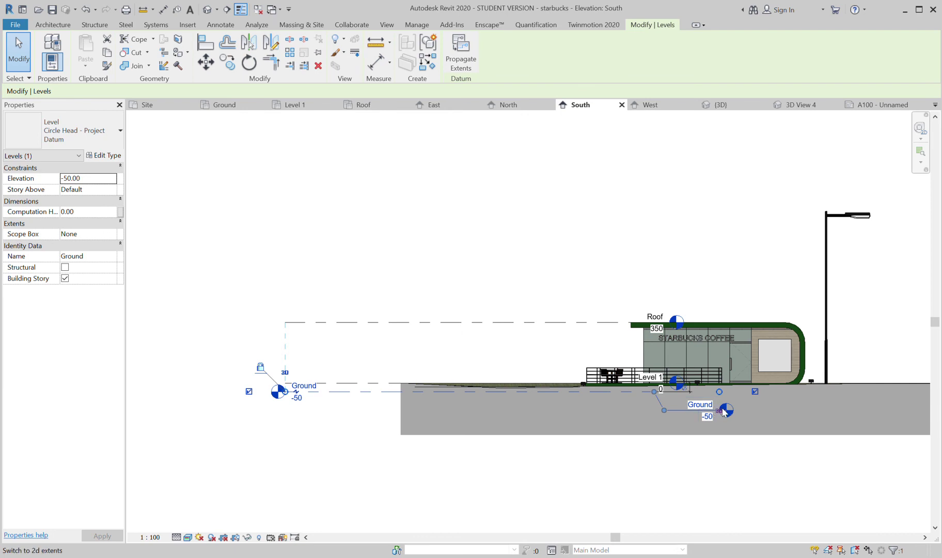
{"action": "left_click", "coordinate": [755, 390]}
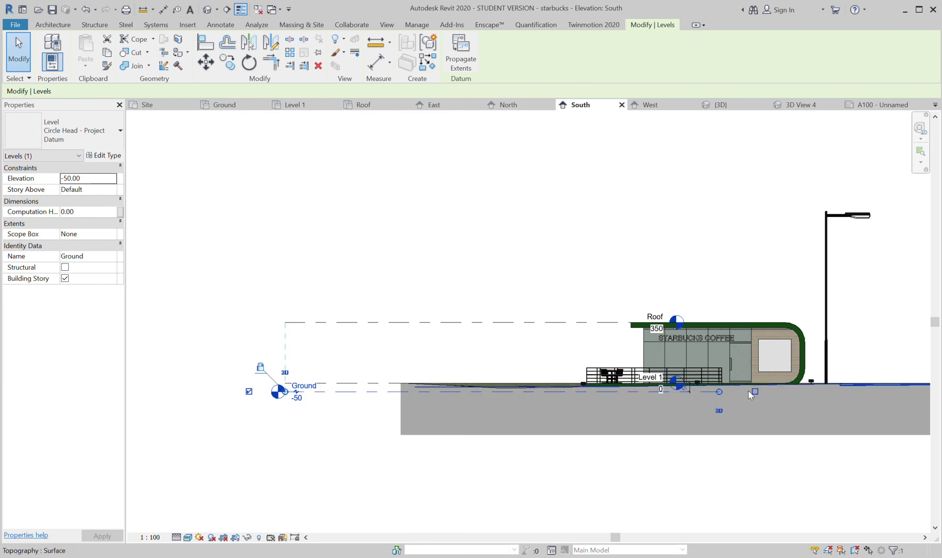
Step: Show Level 1's head at the left end of its line and hide the one in front of the café
{"action": "left_click", "coordinate": [383, 384]}
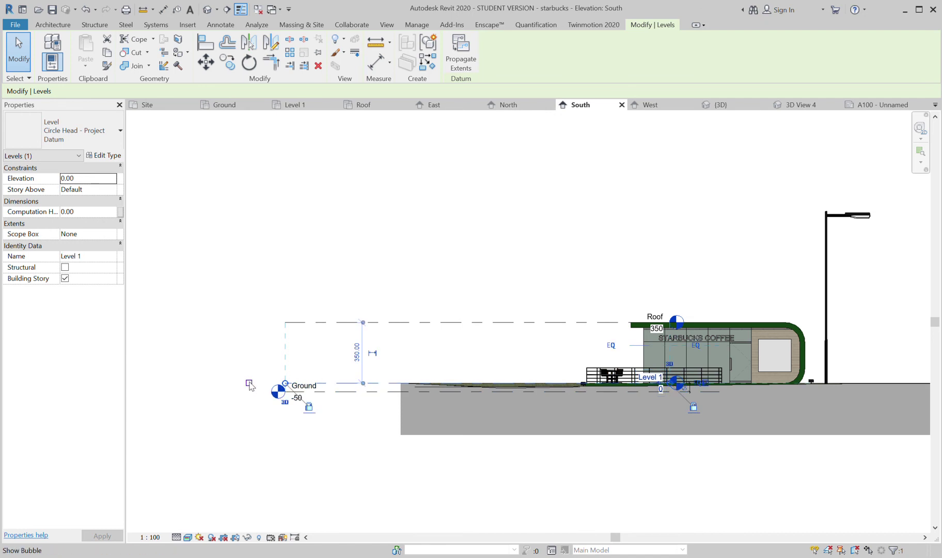
{"action": "scroll", "coordinate": [697, 383], "scroll_direction": "up", "scroll_amount": 5}
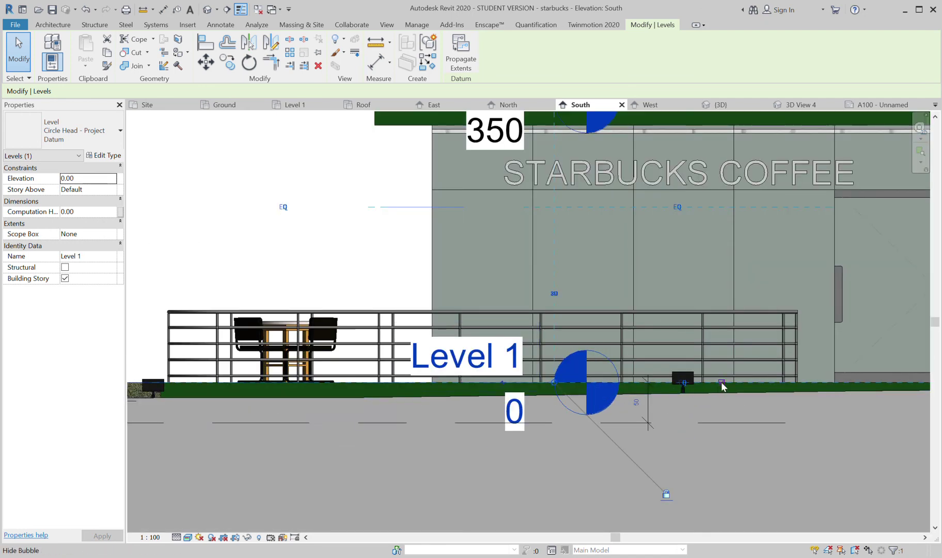
{"action": "scroll", "coordinate": [721, 385], "scroll_direction": "down", "scroll_amount": 4}
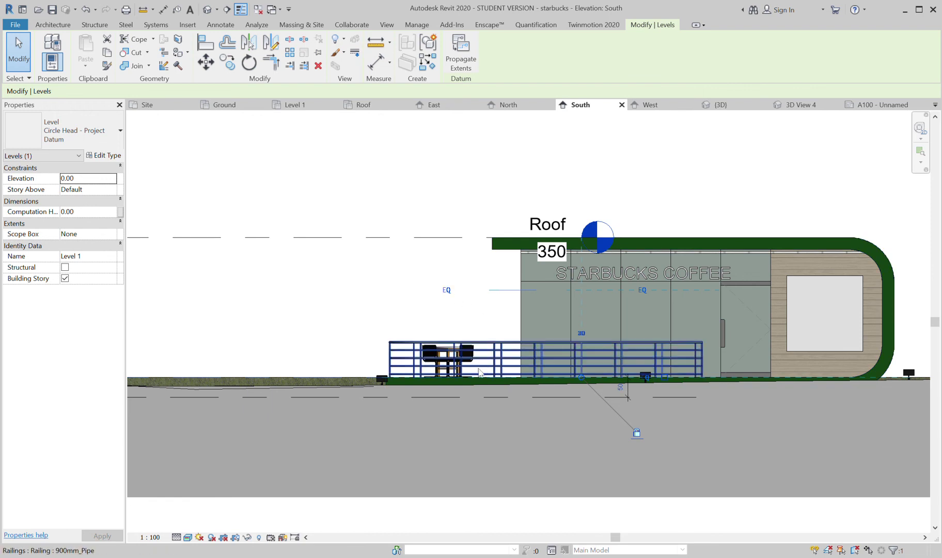
{"action": "scroll", "coordinate": [444, 412], "scroll_direction": "down", "scroll_amount": 1}
{"action": "scroll", "coordinate": [442, 407], "scroll_direction": "up", "scroll_amount": 1}
{"action": "scroll", "coordinate": [442, 407], "scroll_direction": "down", "scroll_amount": 3}
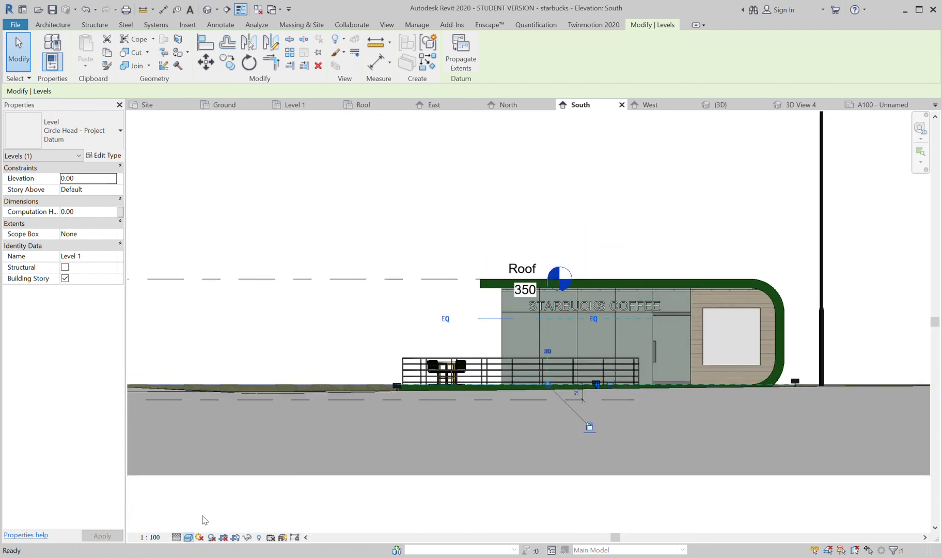
Step: Change the South elevation's visual style to Hidden Line and review the level lines across the site
{"action": "scroll", "coordinate": [313, 420], "scroll_direction": "down", "scroll_amount": 3}
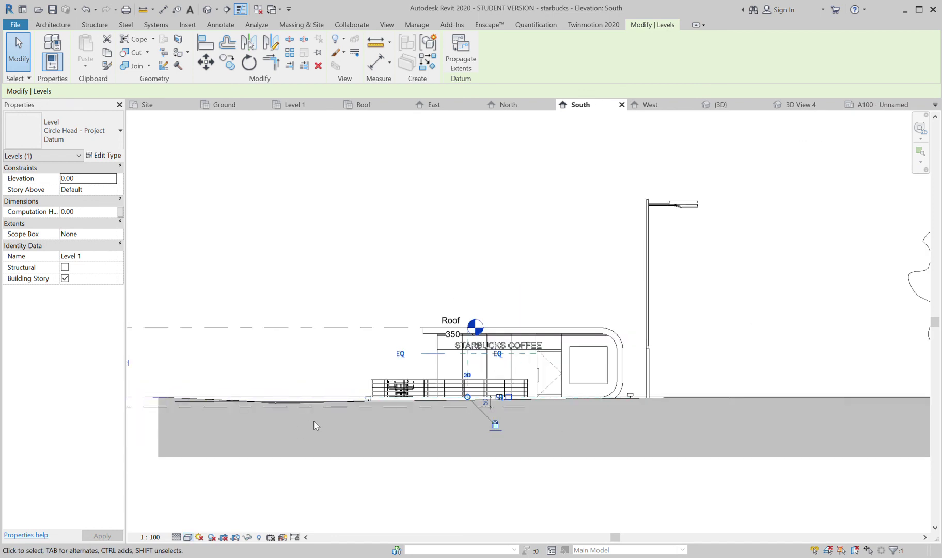
{"action": "middle_click_drag", "start_coordinate": [216, 468], "coordinate": [422, 451]}
{"action": "scroll", "coordinate": [400, 436], "scroll_direction": "up", "scroll_amount": 3}
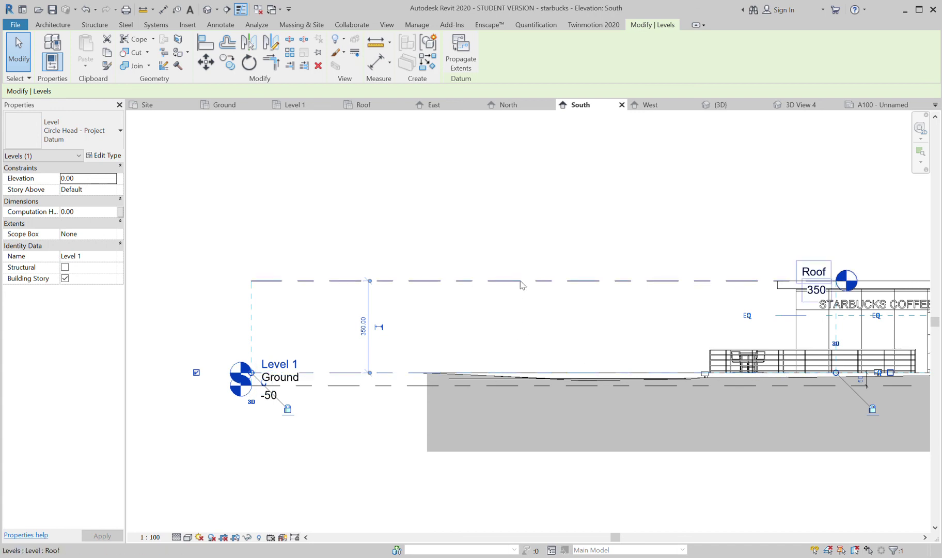
{"action": "middle_click_drag", "start_coordinate": [635, 428], "coordinate": [546, 436]}
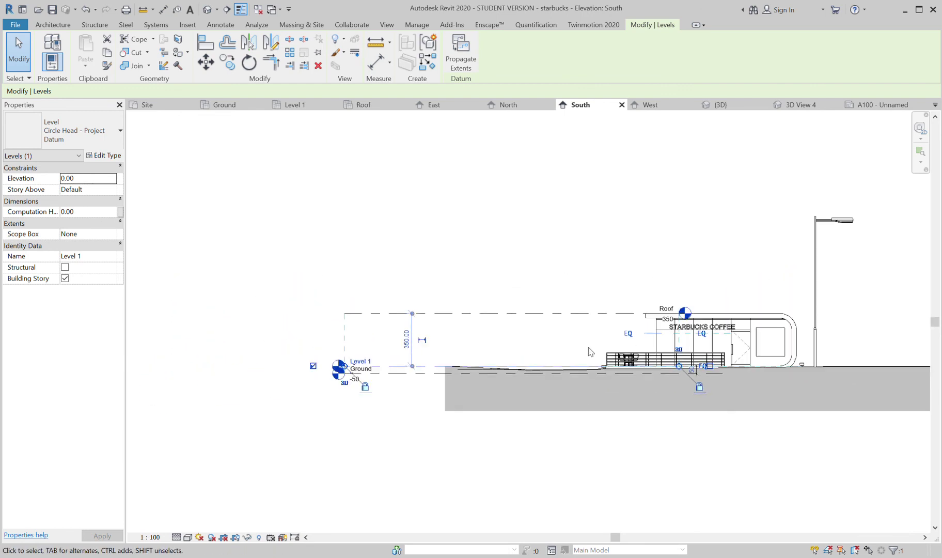
{"action": "scroll", "coordinate": [589, 349], "scroll_direction": "down", "scroll_amount": 2}
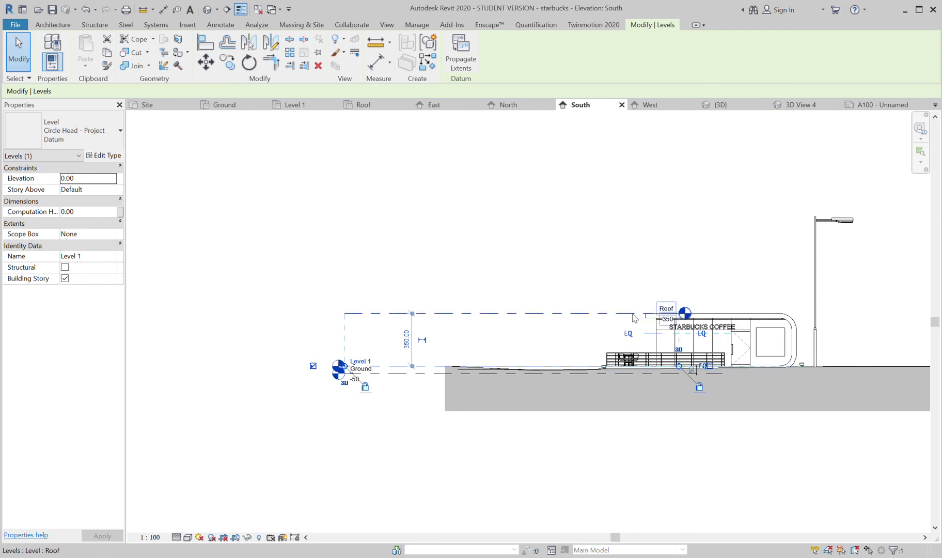
{"action": "scroll", "coordinate": [695, 389], "scroll_direction": "down", "scroll_amount": 4}
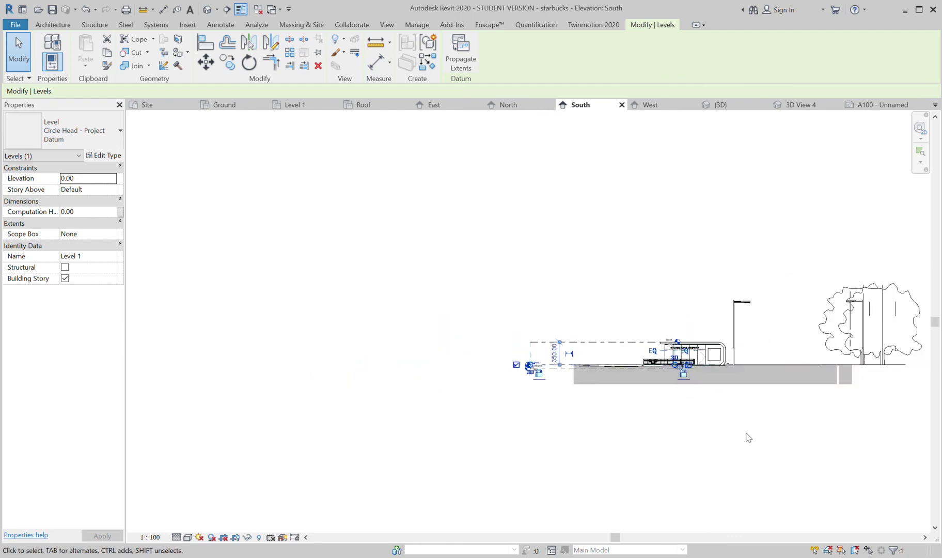
Step: Return to the {3D} view and look at the café terrace beside the Level 1 and Roof level markers
{"action": "left_click", "coordinate": [863, 458]}
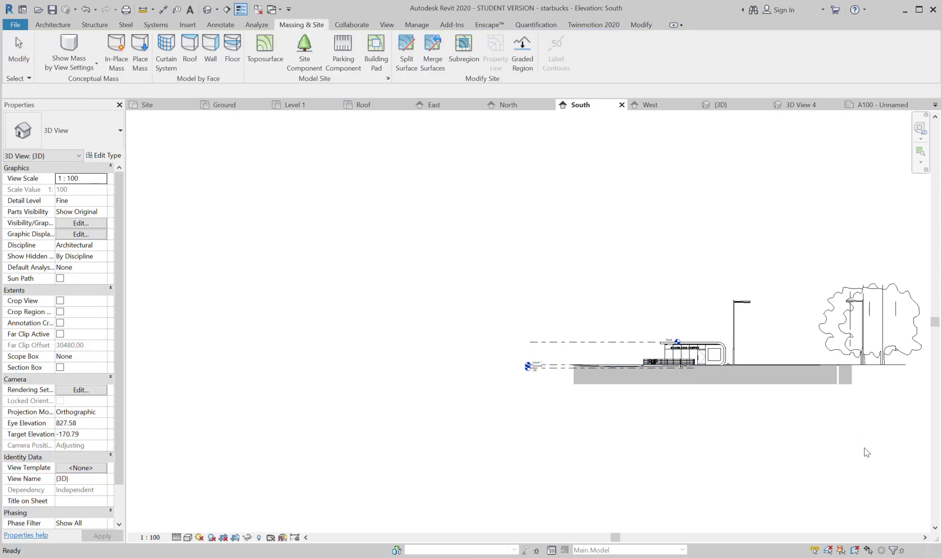
{"action": "key", "text": "ctrl+Tab"}
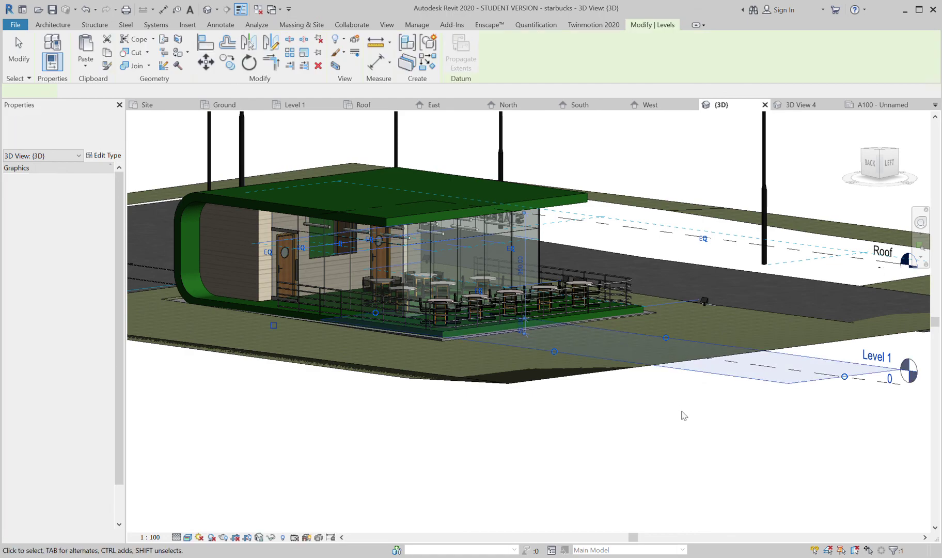
{"action": "middle_click_drag", "start_coordinate": [681, 414], "coordinate": [665, 419], "text": "shift"}
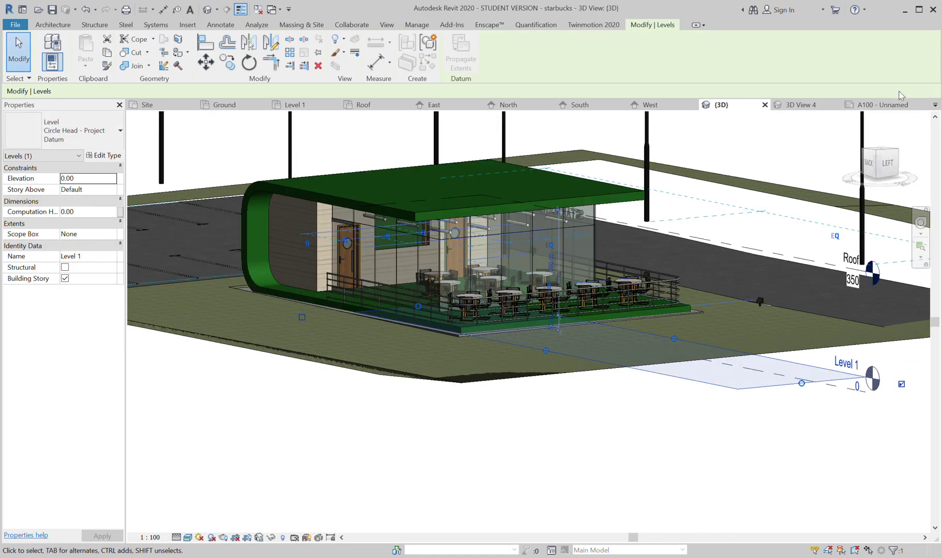